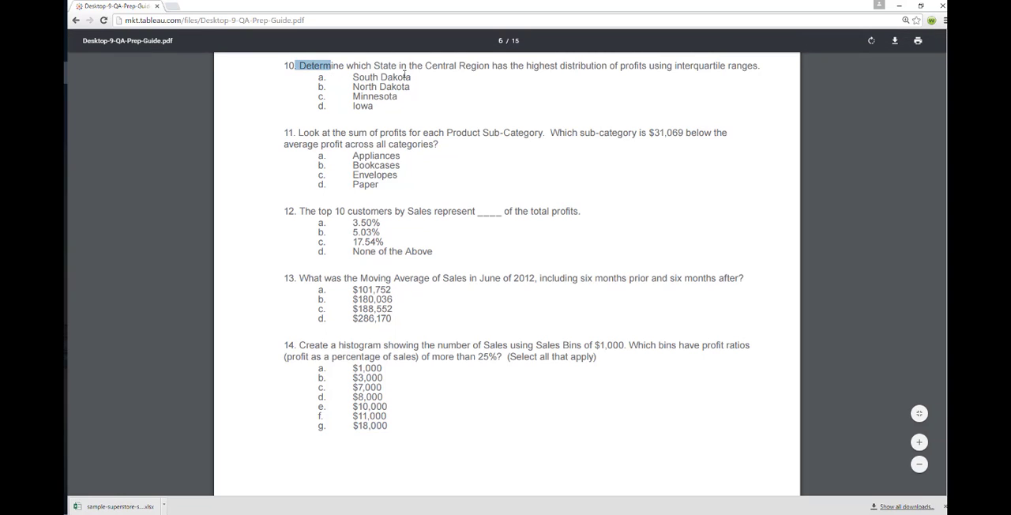
# Highlight the wording of question 10 in the PDF guide, switch to Tableau and add a new worksheet named Q10
pyautogui.moveTo(418, 67); pyautogui.dragTo(756, 70)
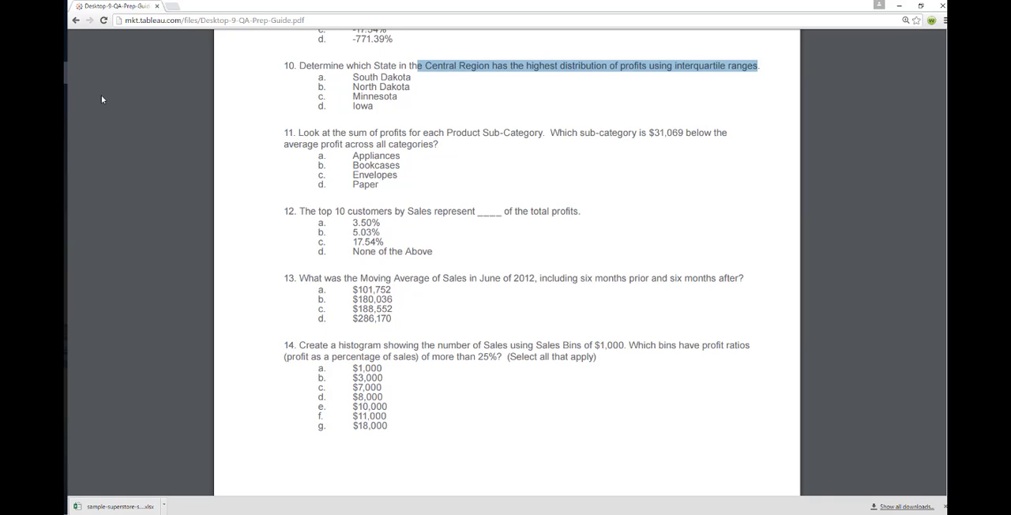
pyautogui.hotkey('alt', 'Tab')
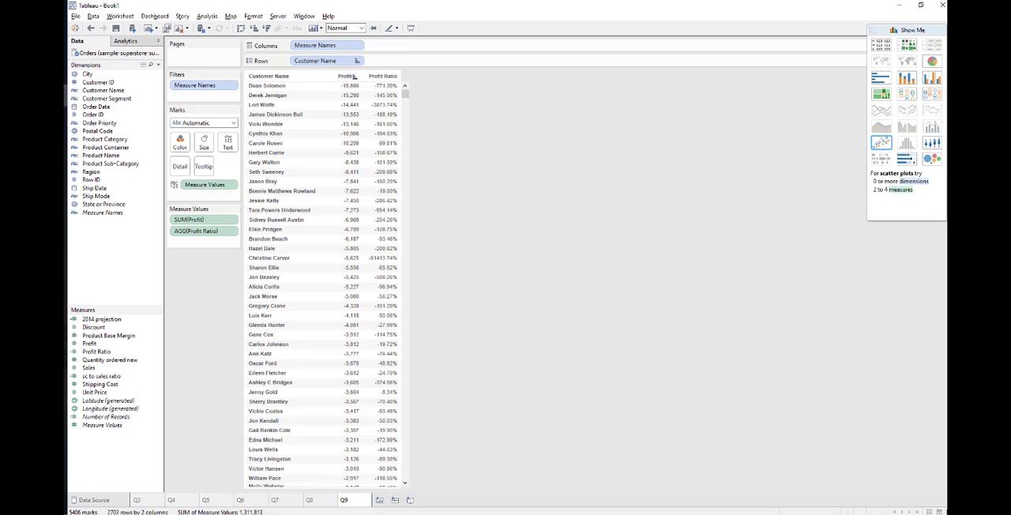
pyautogui.click(379, 501)
pyautogui.rightClick(383, 500)
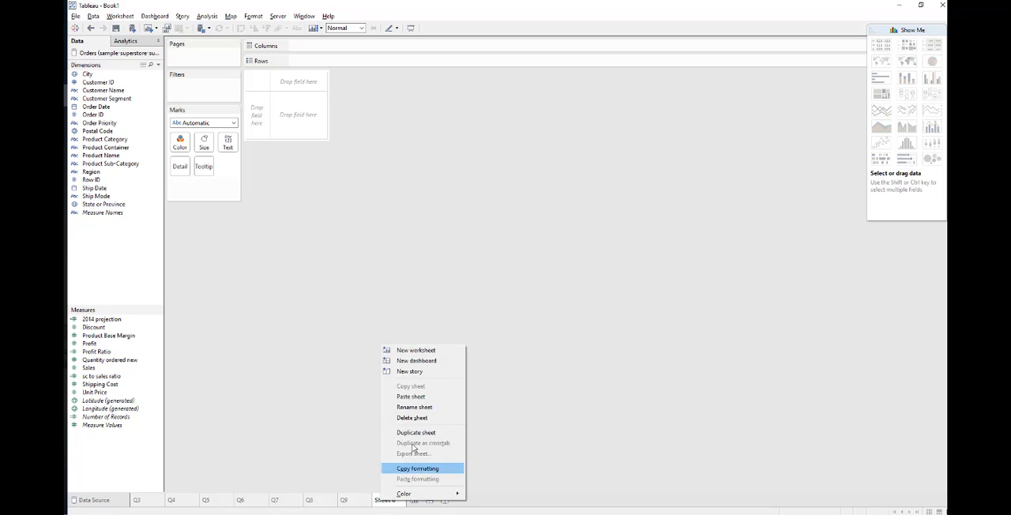
pyautogui.click(413, 408)
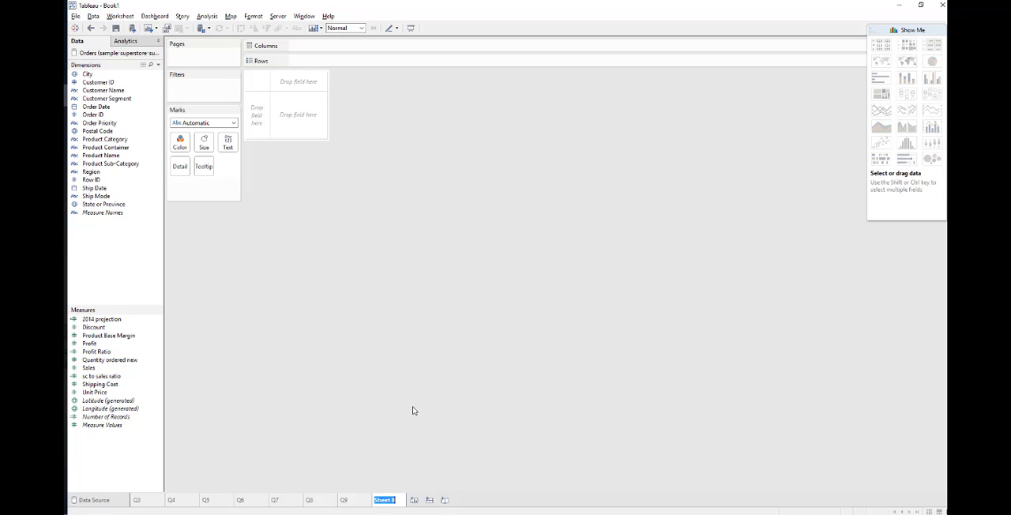
pyautogui.write('Q10')
pyautogui.press('Return')
# Switch to the PDF guide and reread question 10, highlighting "Central Region" and "has the highest distribution of profits"
pyautogui.hotkey('alt', 'Tab')
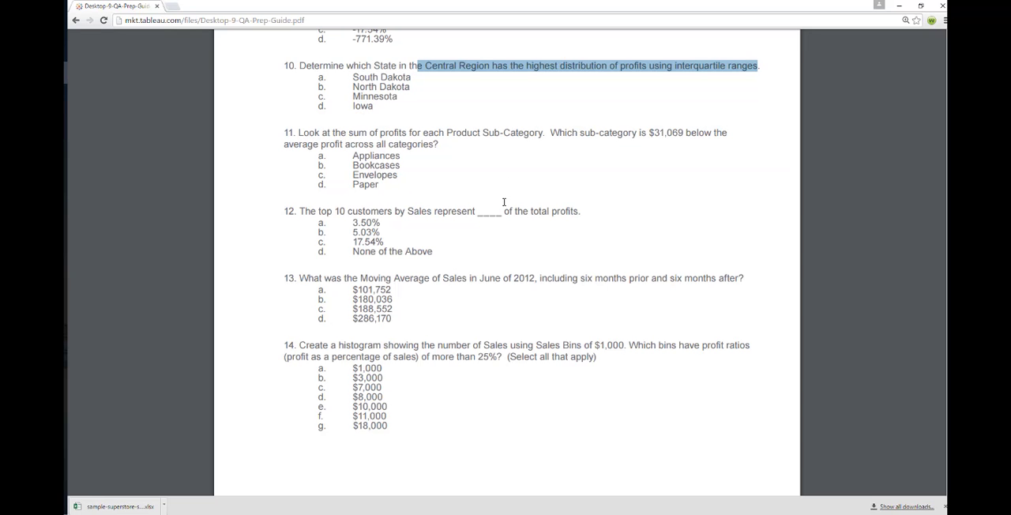
pyautogui.click(441, 103)
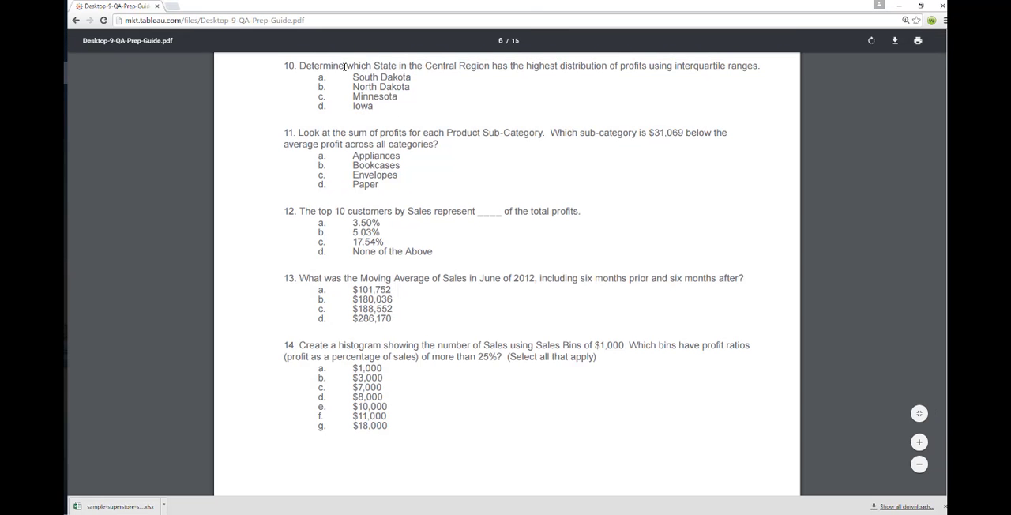
pyautogui.doubleClick(385, 66)
pyautogui.moveTo(425, 65); pyautogui.dragTo(490, 66)
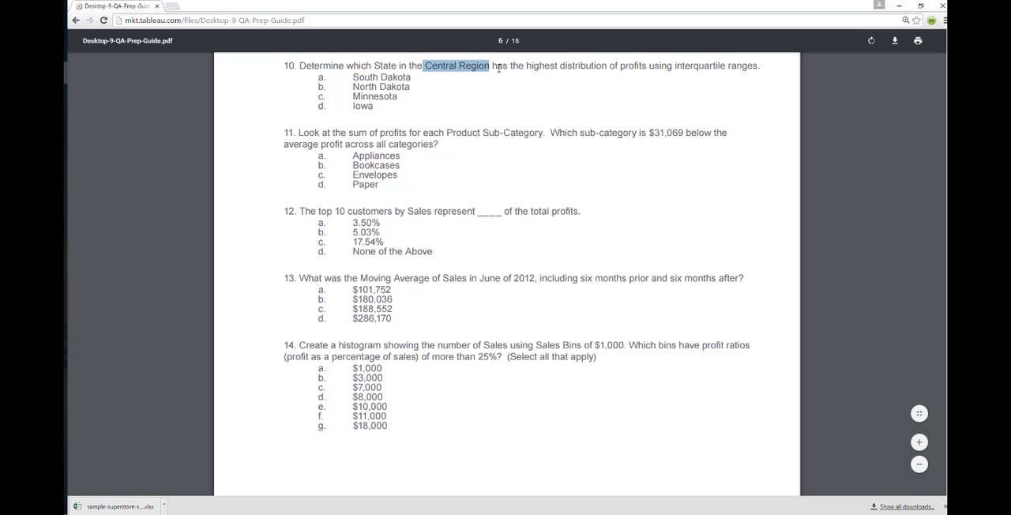
pyautogui.moveTo(497, 66); pyautogui.dragTo(645, 69)
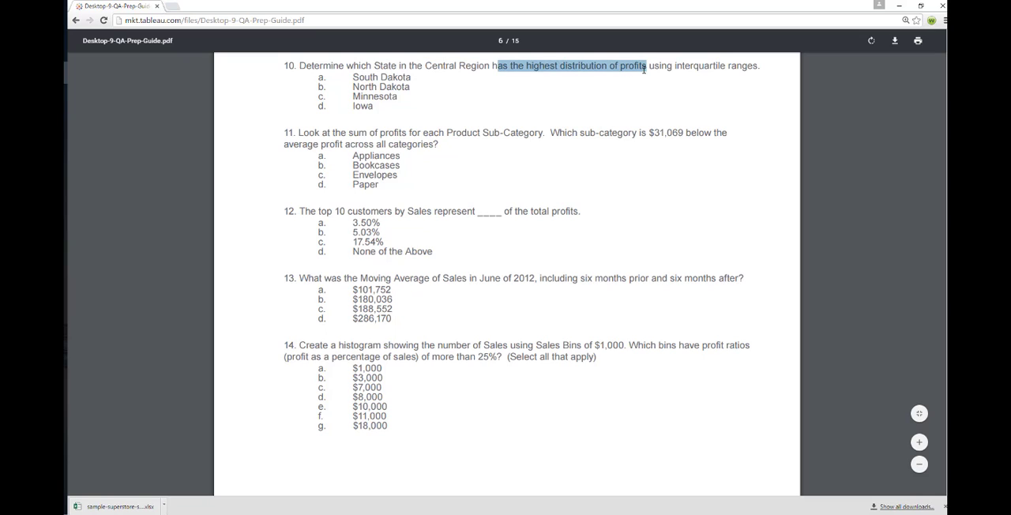
# Switch back to Tableau and filter the Q10 sheet by Region, keeping only Central
pyautogui.hotkey('alt', 'Tab')
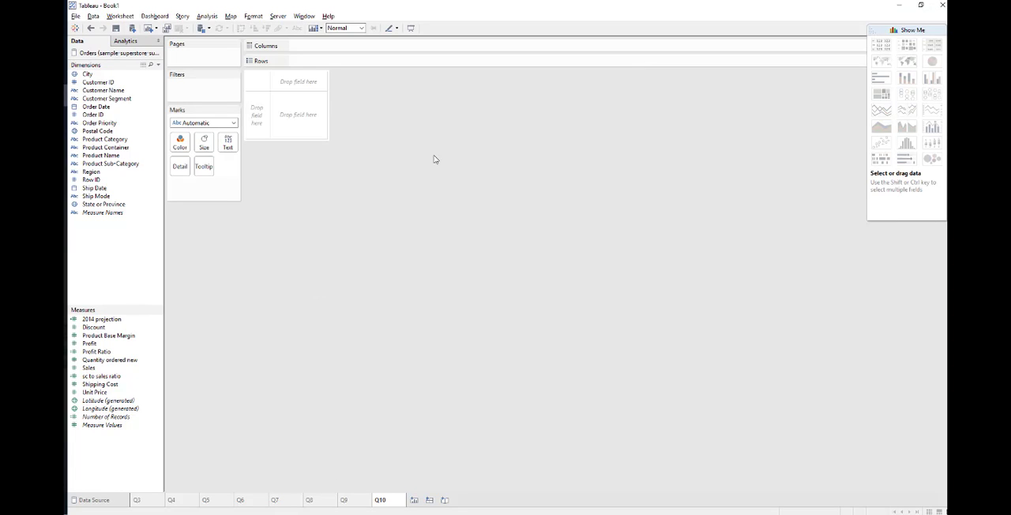
pyautogui.click(131, 170)
pyautogui.moveTo(133, 165); pyautogui.dragTo(201, 95)
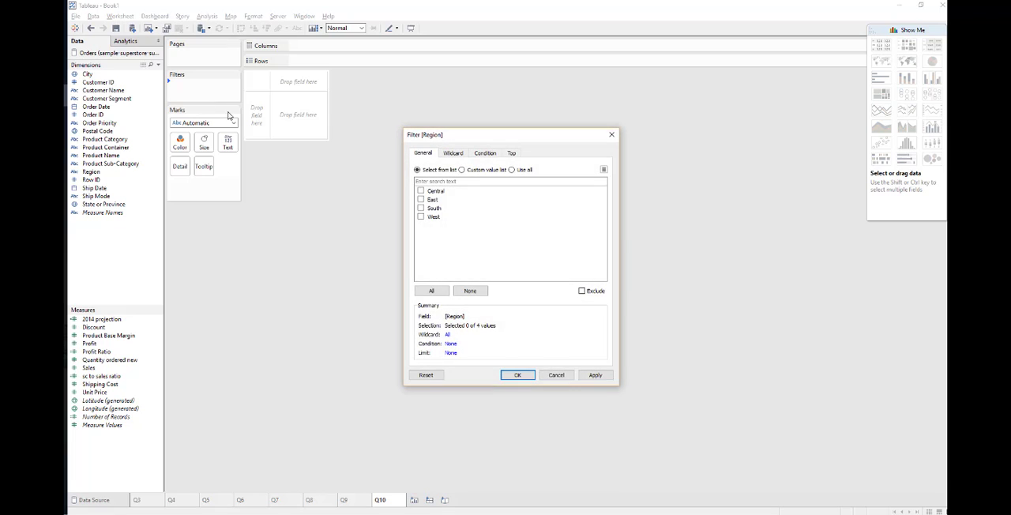
pyautogui.click(436, 193)
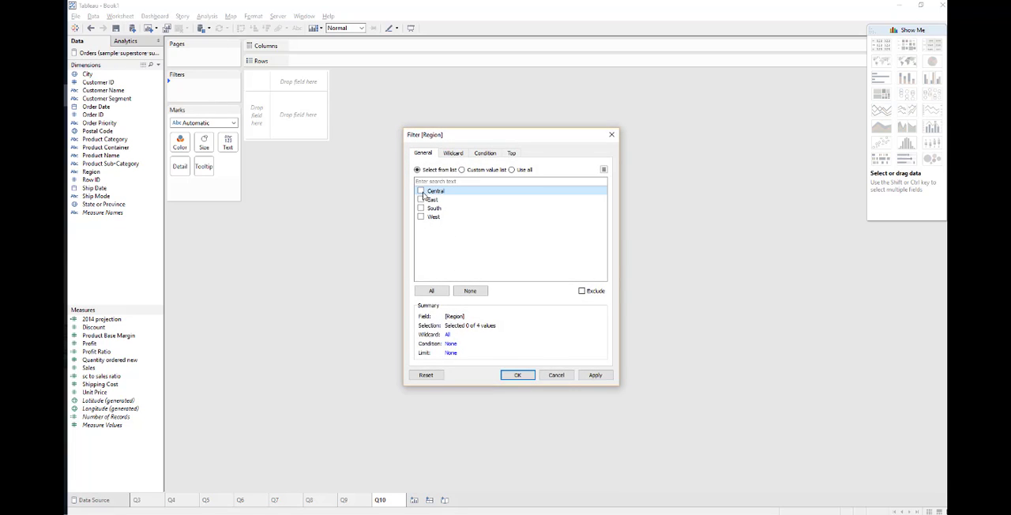
pyautogui.click(596, 376)
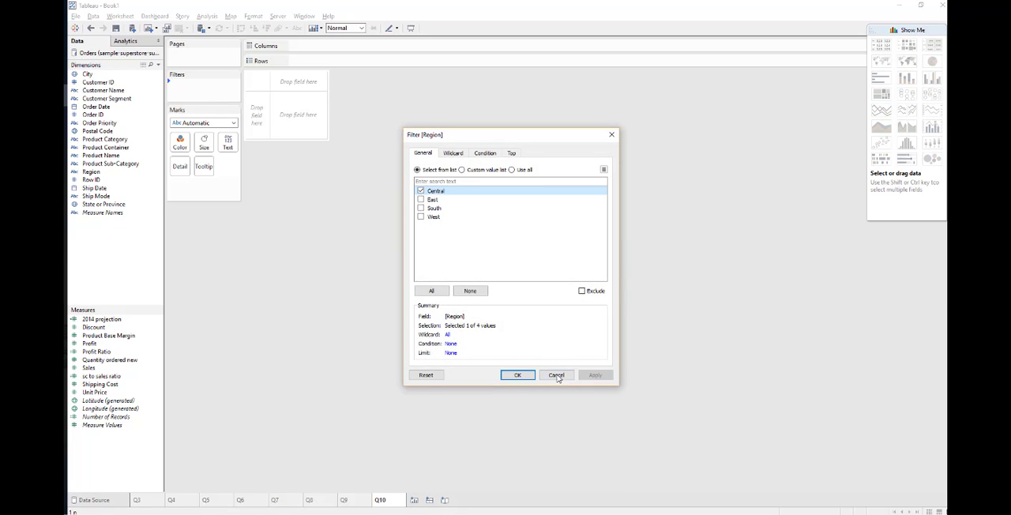
pyautogui.click(518, 376)
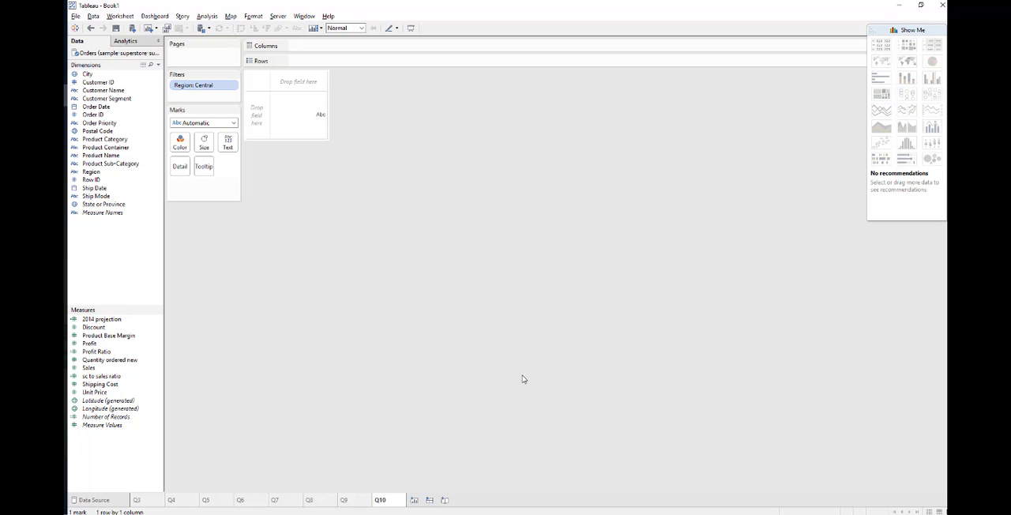
# Plot Profit by State or Province and convert the chart to a box-and-whisker plot
pyautogui.doubleClick(95, 345)
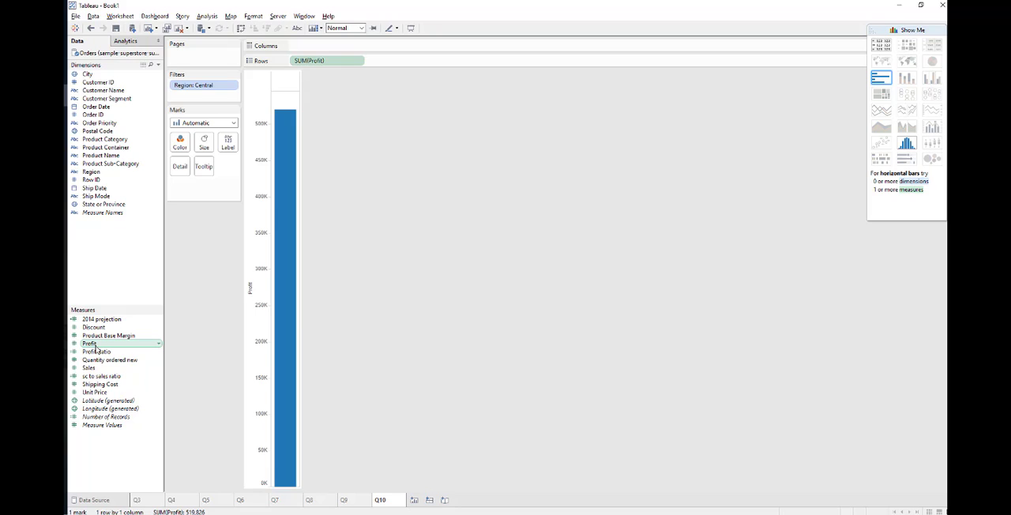
pyautogui.click(108, 206)
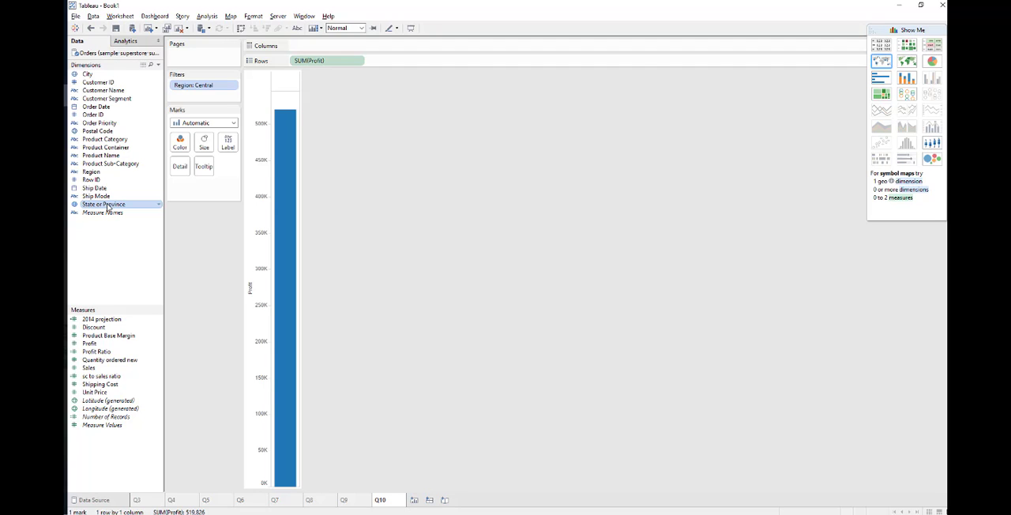
pyautogui.doubleClick(108, 205)
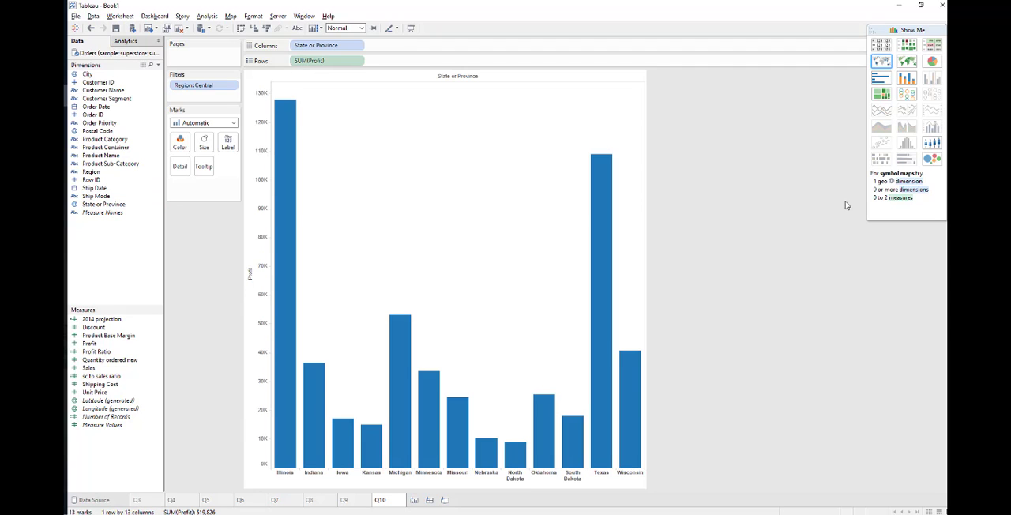
pyautogui.click(932, 144)
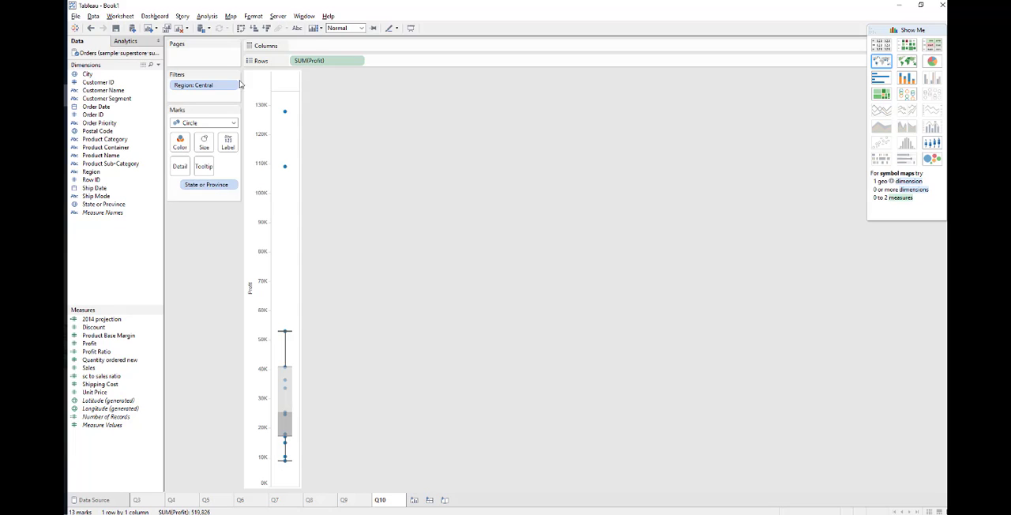
# Turn off measure aggregation and place State or Province on Columns so each state has its own box plot
pyautogui.click(207, 16)
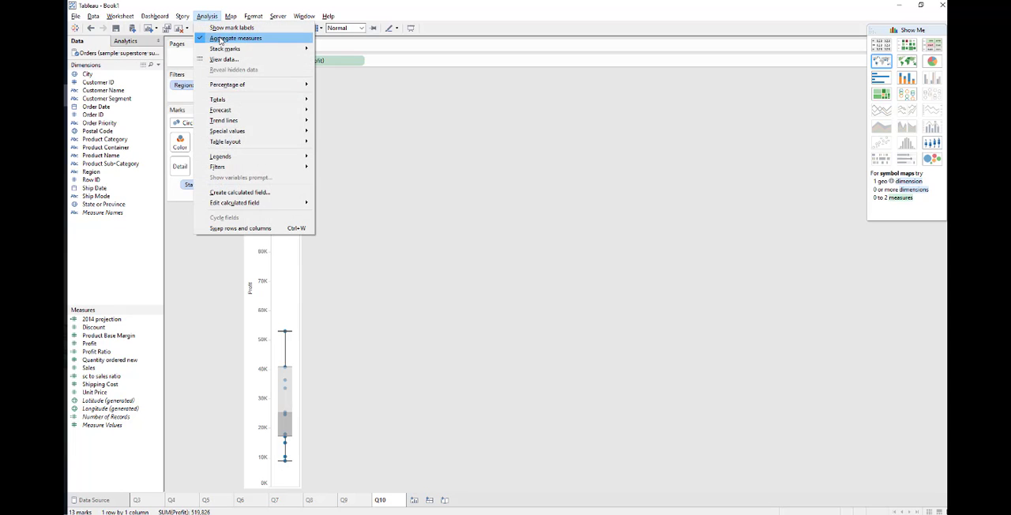
pyautogui.click(220, 39)
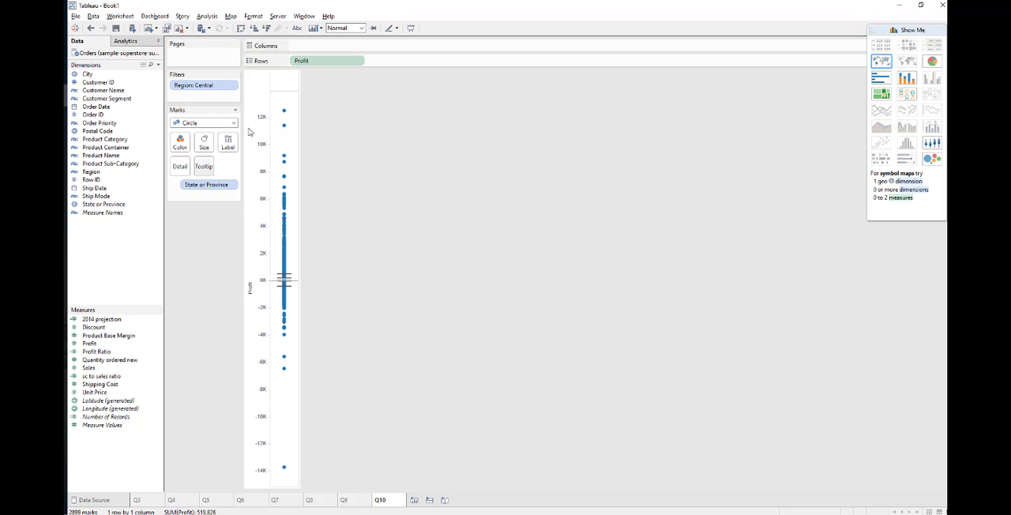
pyautogui.moveTo(103, 204); pyautogui.dragTo(333, 45)
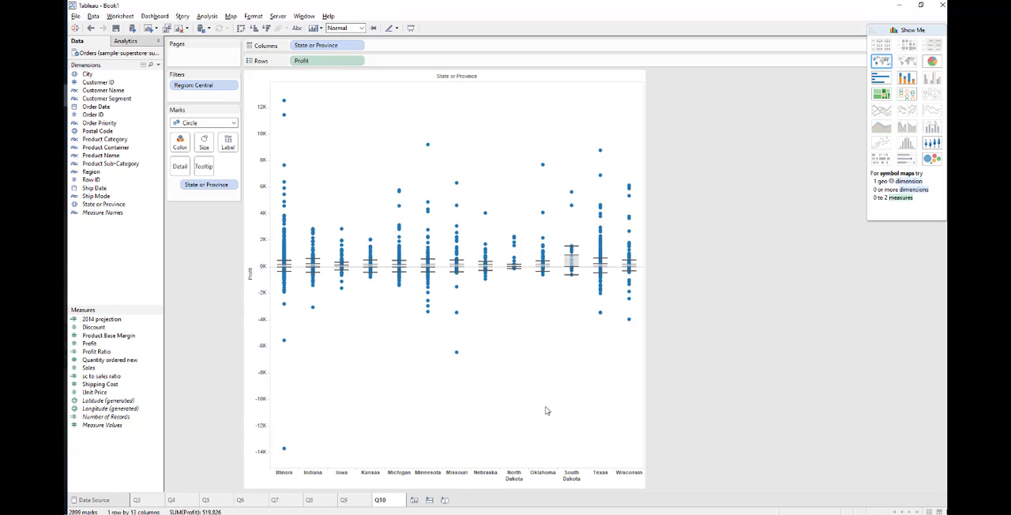
# Compare question 10 in the PDF guide with the box plots in Tableau and highlight the answer South Dakota
pyautogui.hotkey('alt', 'Tab')
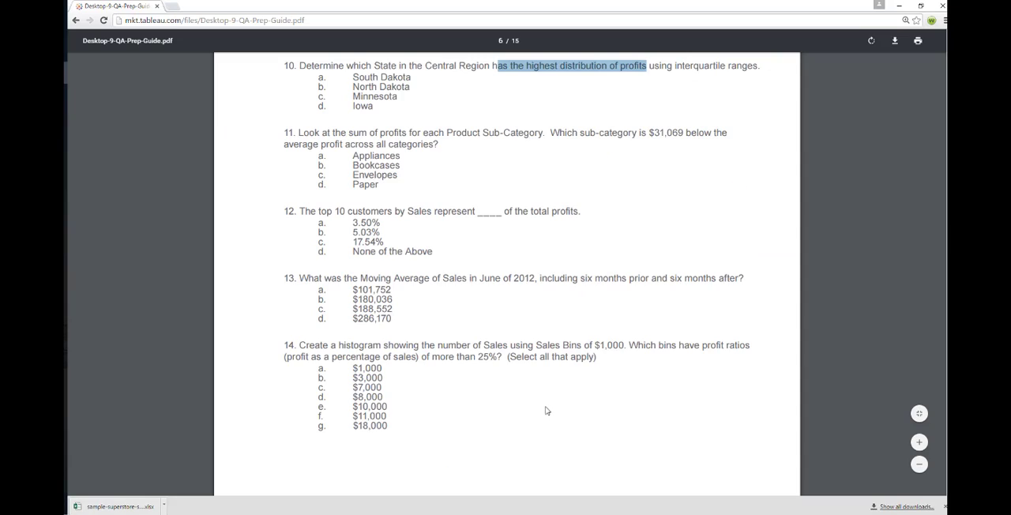
pyautogui.moveTo(524, 66); pyautogui.dragTo(771, 75)
pyautogui.hotkey('alt', 'Tab')
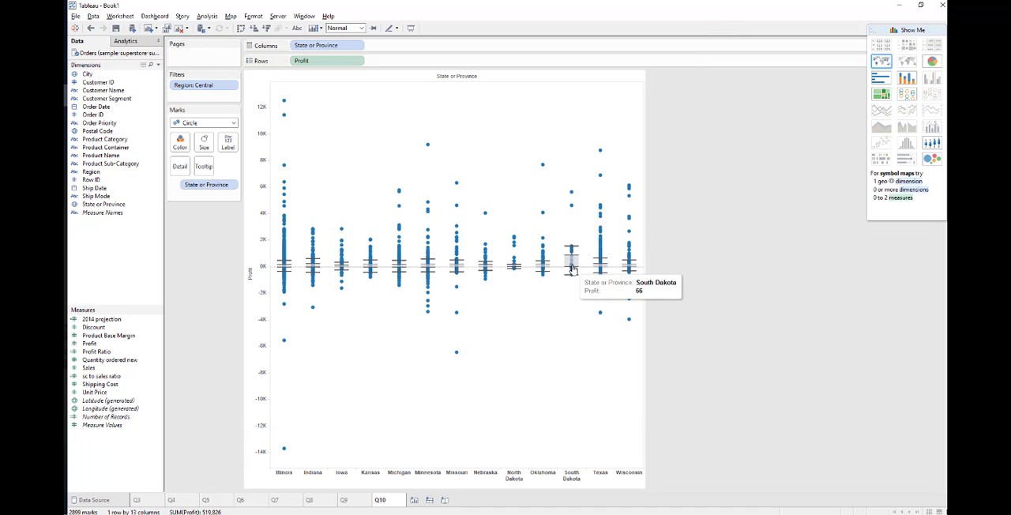
pyautogui.moveTo(576, 263)
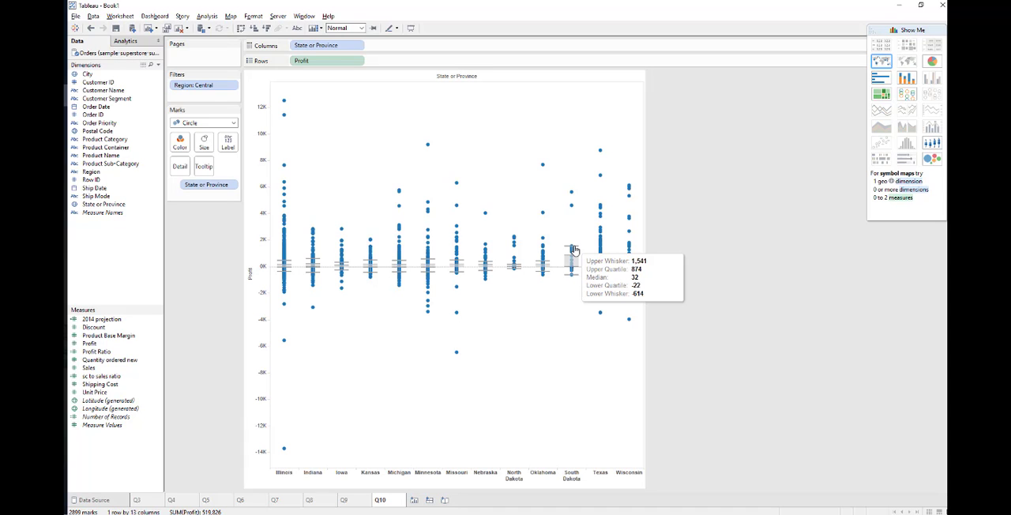
pyautogui.click(64, 72)
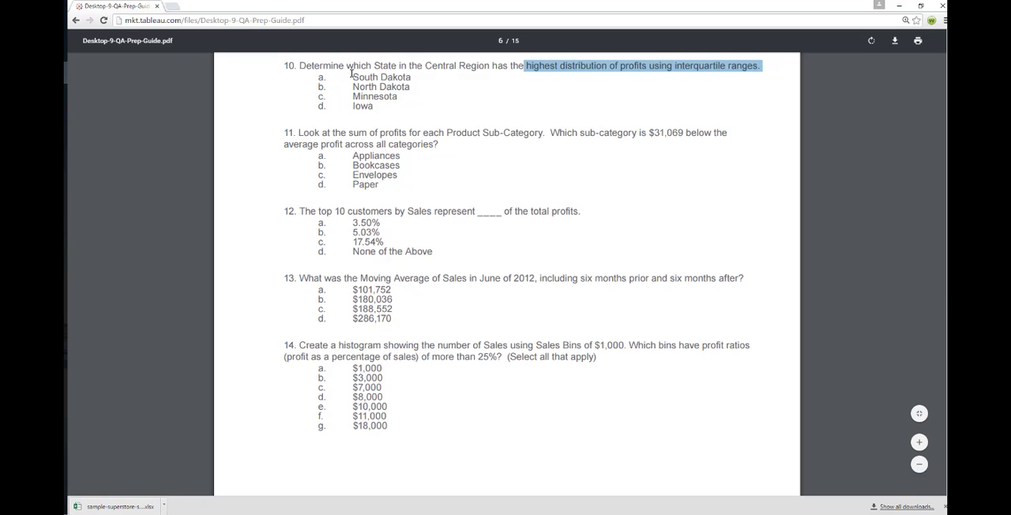
pyautogui.moveTo(352, 77); pyautogui.dragTo(425, 79)
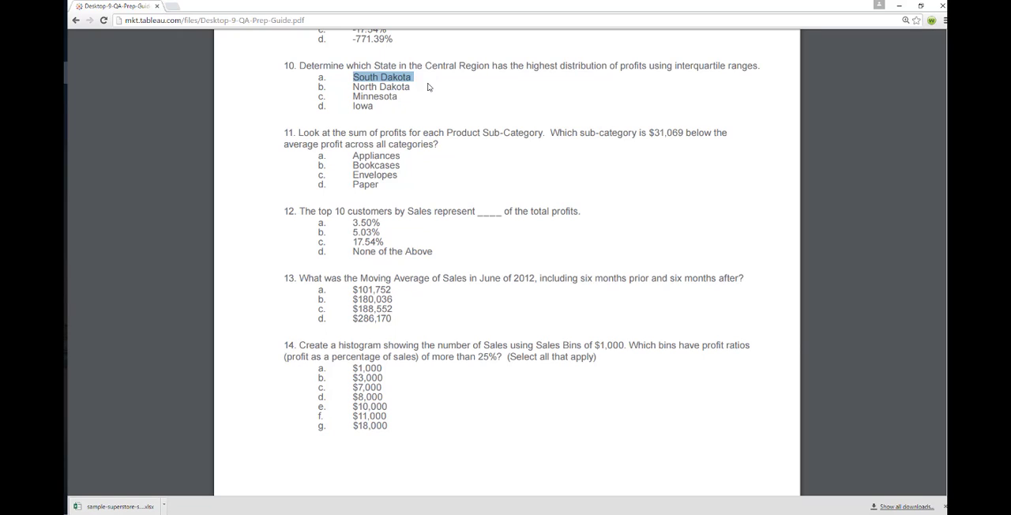
# Highlight the Product Sub-Category wording of question 11, switch to Tableau and add a new worksheet named Q11
pyautogui.moveTo(359, 132); pyautogui.dragTo(543, 135)
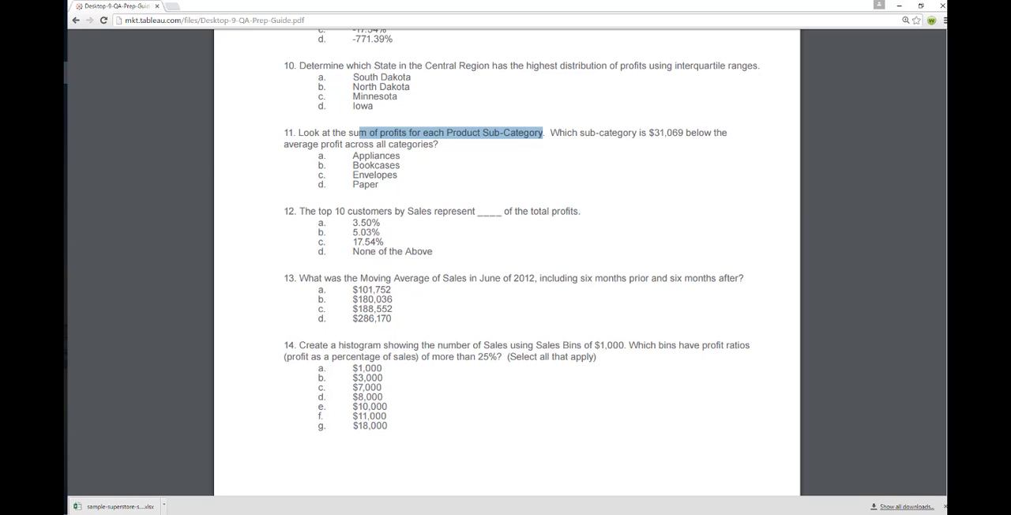
pyautogui.click(66, 95)
pyautogui.click(414, 500)
pyautogui.rightClick(415, 500)
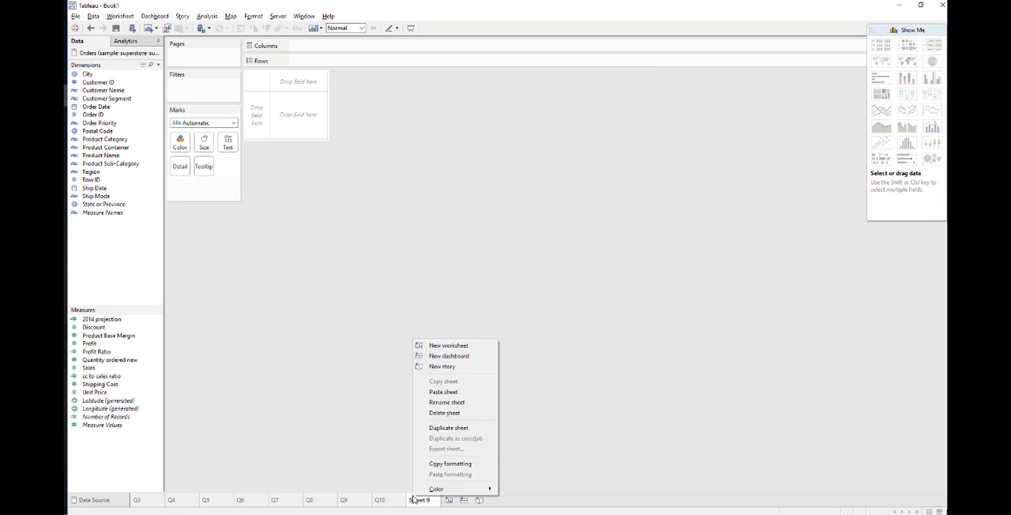
pyautogui.click(454, 403)
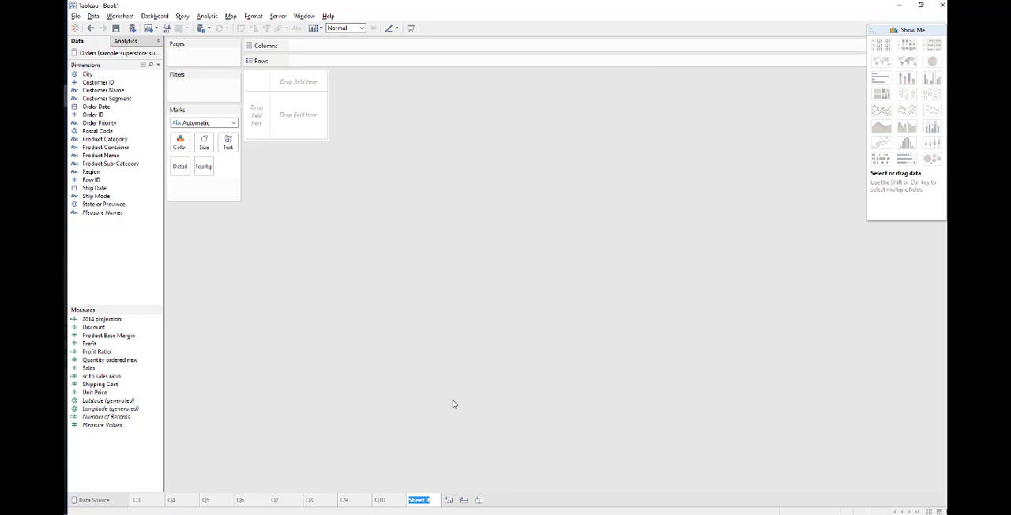
pyautogui.write('q11')
pyautogui.press('BackSpace')
pyautogui.press('BackSpace')
pyautogui.press('BackSpace')
pyautogui.write('Q11')
pyautogui.press('Return')
# Switch to the PDF guide and reread question 11, highlighting the Product Sub-Category and sum of profits wording
pyautogui.hotkey('alt', 'Tab')
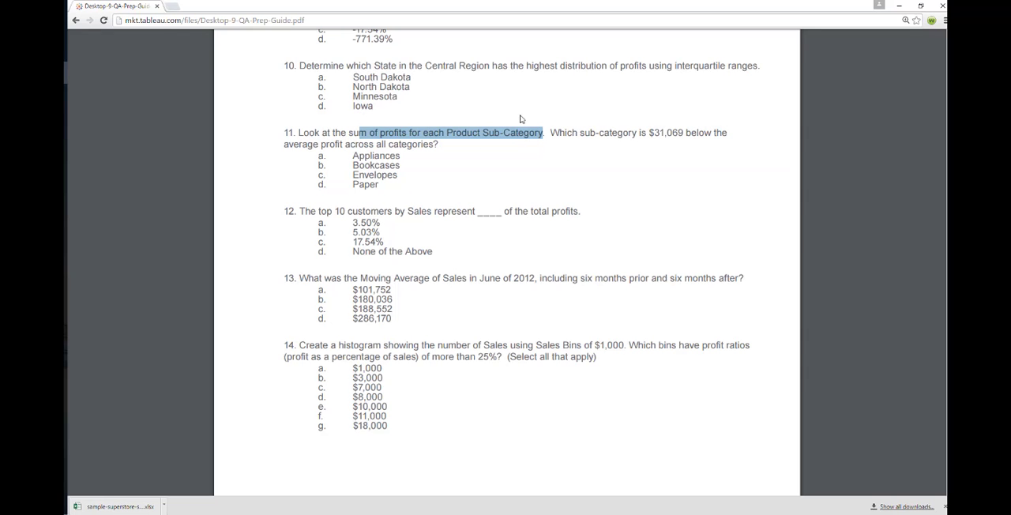
pyautogui.moveTo(445, 133); pyautogui.dragTo(541, 134)
pyautogui.moveTo(348, 133); pyautogui.dragTo(411, 135)
# Switch back to Tableau and build a text table of summed Profit by Product Sub-Category in rows
pyautogui.hotkey('alt', 'Tab')
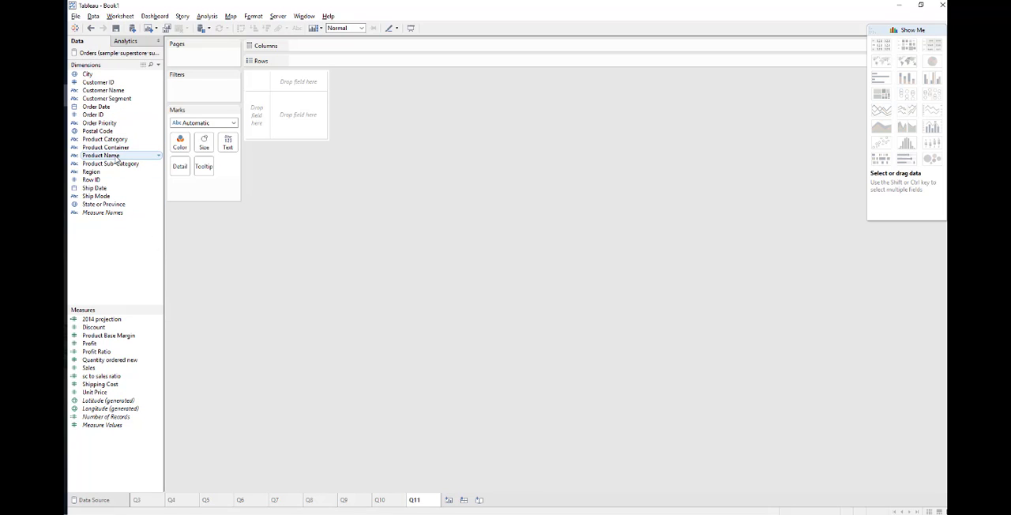
pyautogui.moveTo(114, 164); pyautogui.dragTo(250, 133)
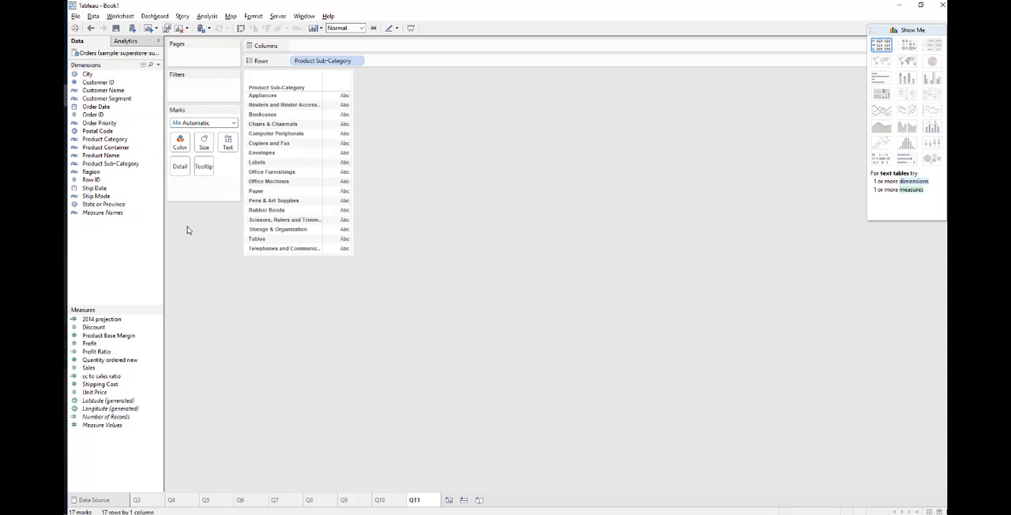
pyautogui.moveTo(101, 345); pyautogui.dragTo(353, 238)
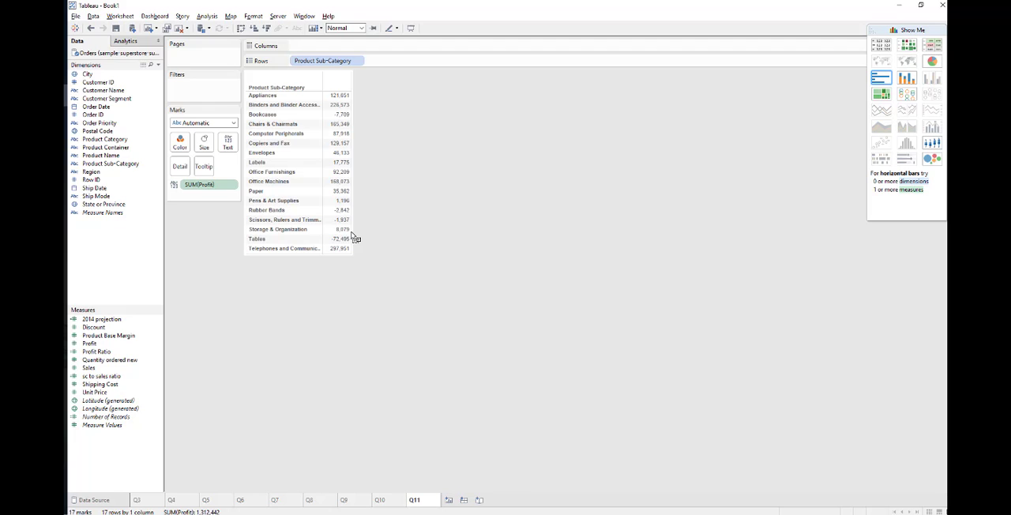
# Show column grand totals in the Product Sub-Category profit table
pyautogui.click(207, 16)
pyautogui.moveTo(257, 86)
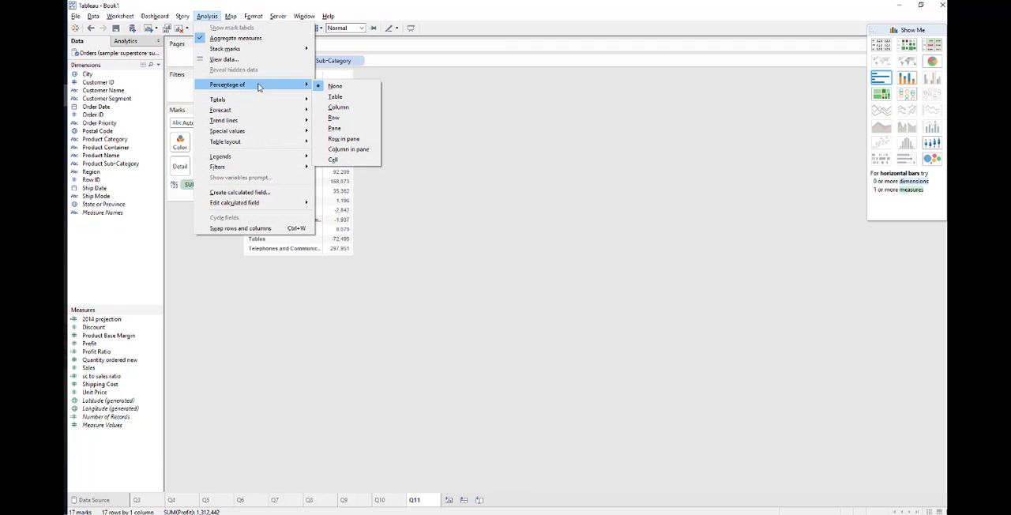
pyautogui.moveTo(270, 101)
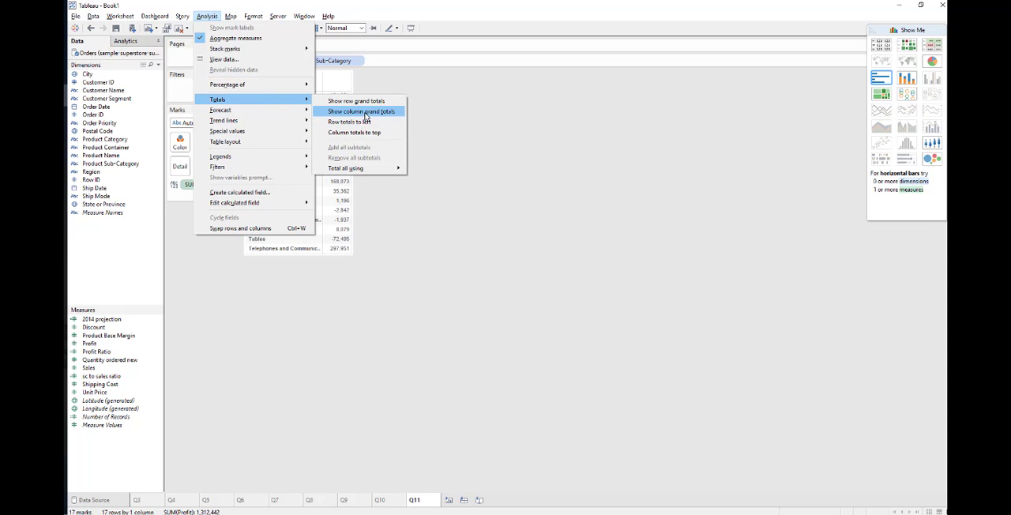
pyautogui.click(366, 117)
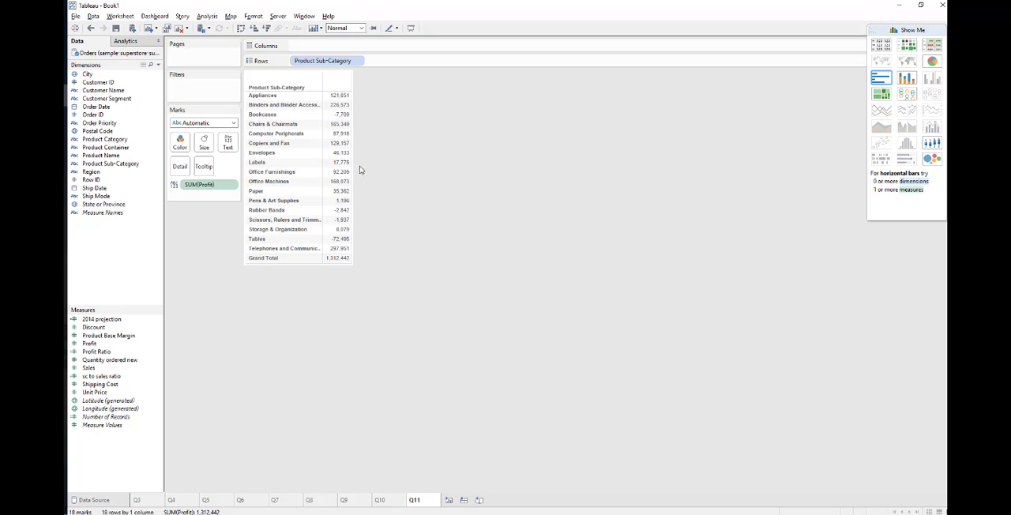
# Set all totals in the Product Sub-Category profit table to be computed using Average
pyautogui.moveTo(339, 263)
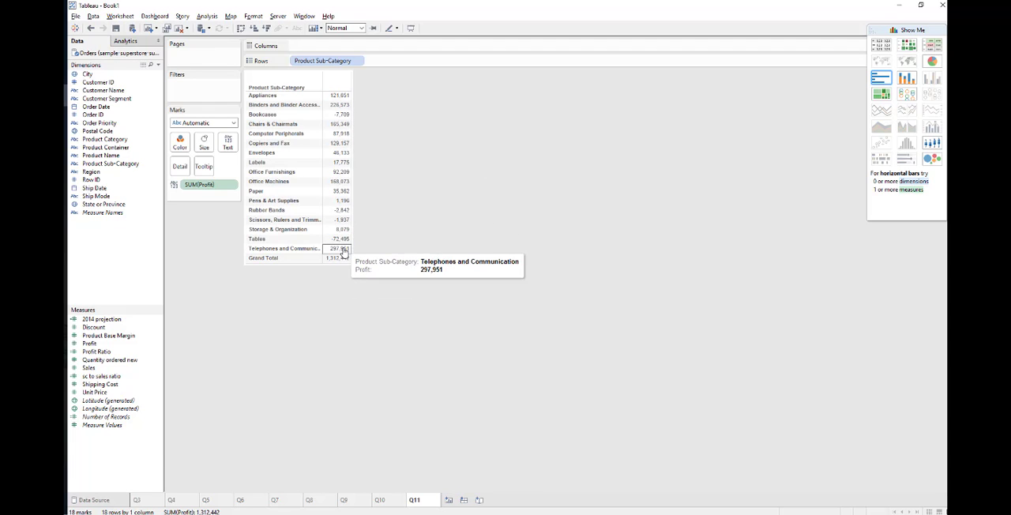
pyautogui.click(207, 16)
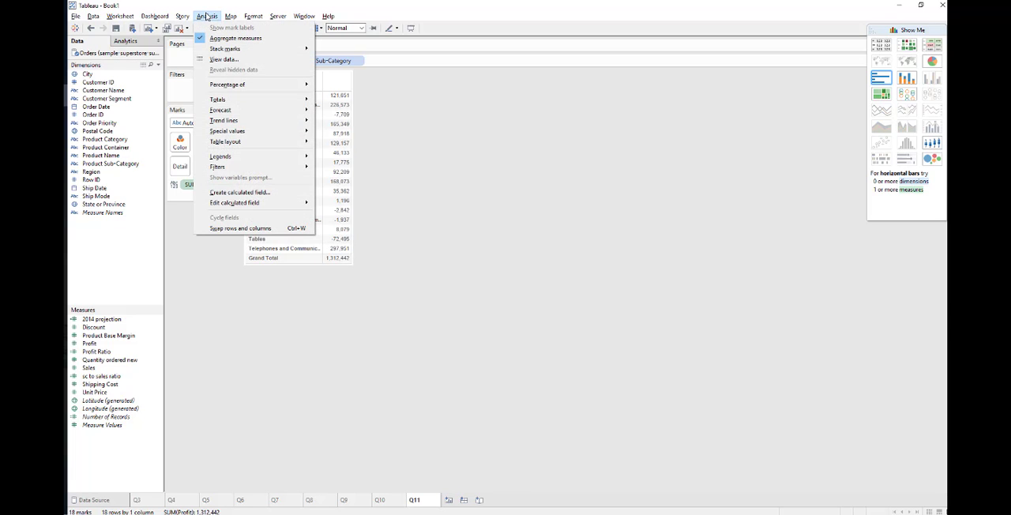
pyautogui.moveTo(260, 99)
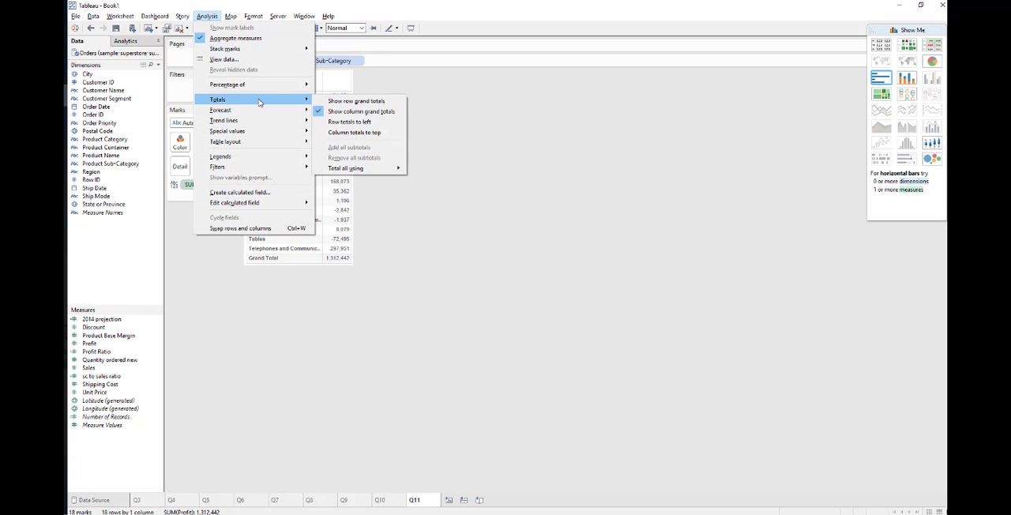
pyautogui.moveTo(396, 171)
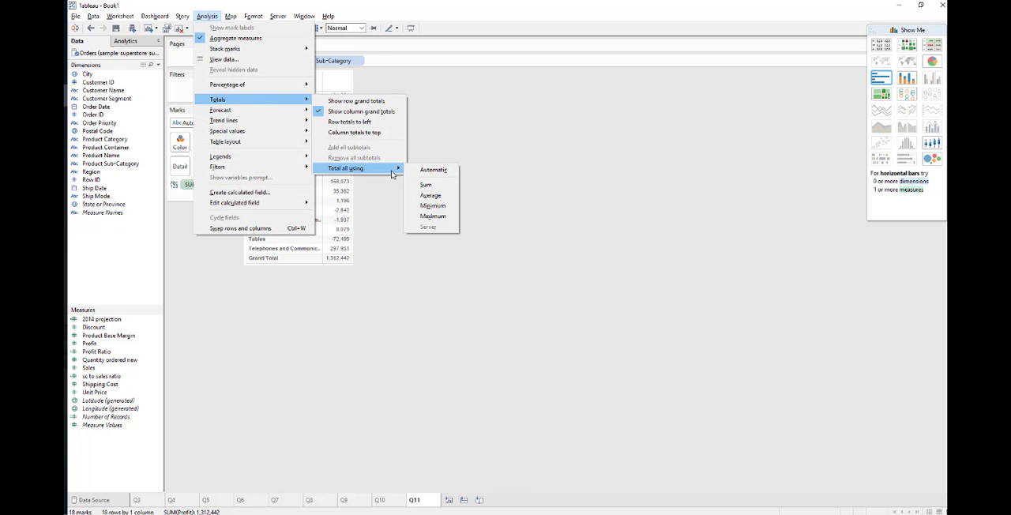
pyautogui.click(430, 196)
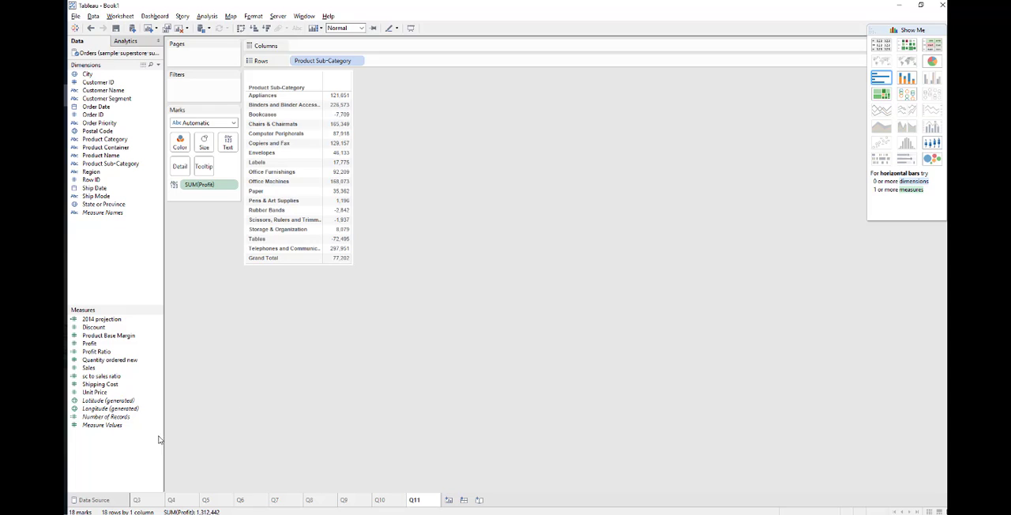
# Start a new calculated field, and reread question 11 in the PDF guide, highlighting the average profit across all categories wording
pyautogui.rightClick(126, 442)
pyautogui.click(198, 338)
pyautogui.hotkey('alt', 'Tab')
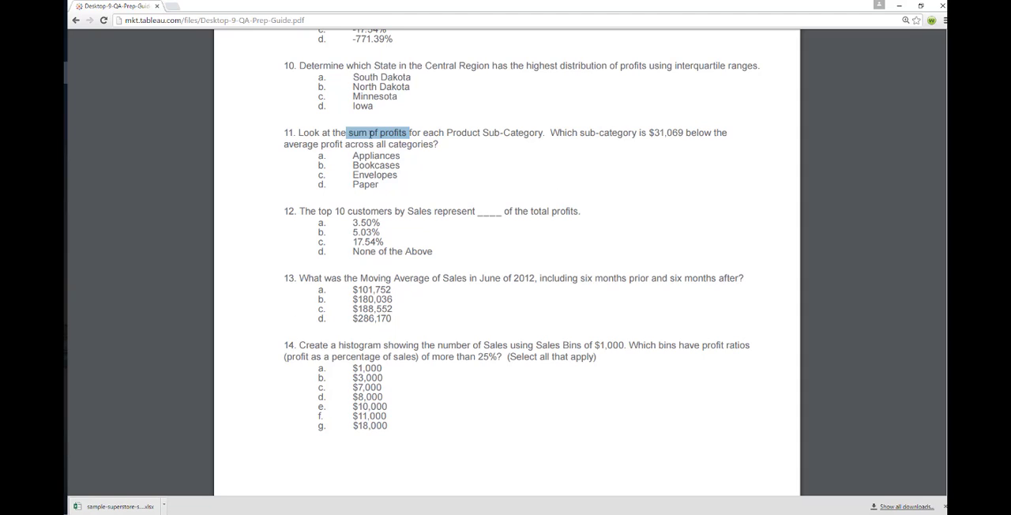
pyautogui.moveTo(278, 146); pyautogui.dragTo(330, 145)
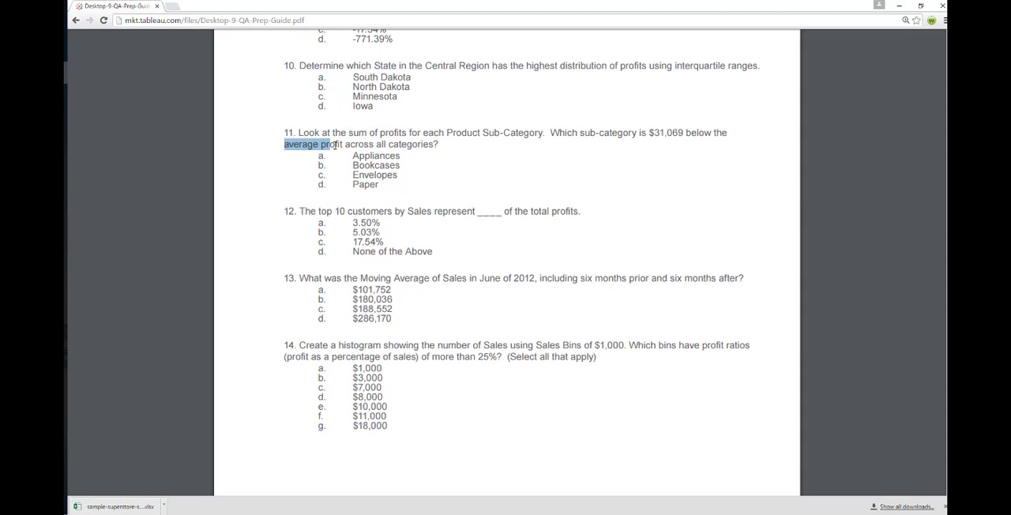
pyautogui.moveTo(639, 133); pyautogui.dragTo(726, 132)
pyautogui.moveTo(278, 146); pyautogui.dragTo(439, 148)
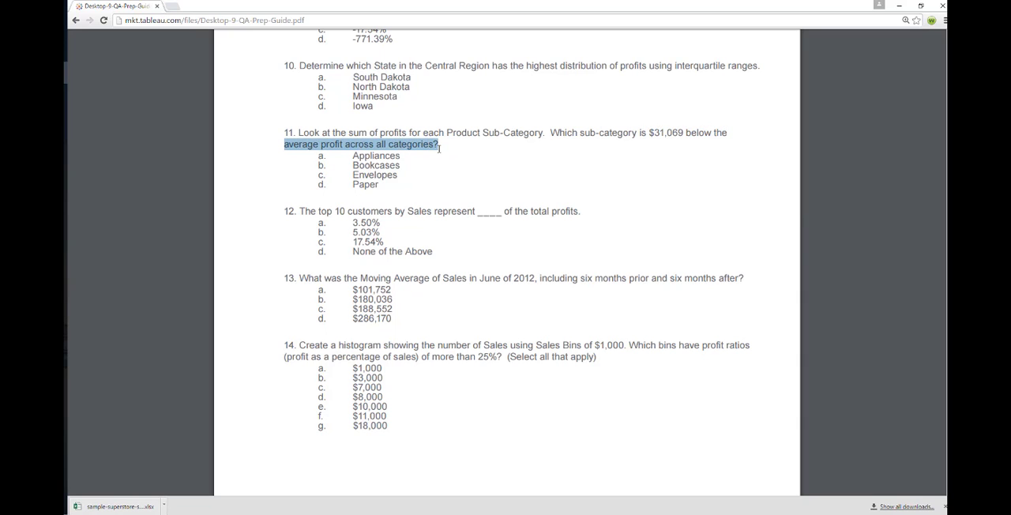
# Switch back to Tableau and name the new calculated field Below Averge
pyautogui.hotkey('alt', 'Tab')
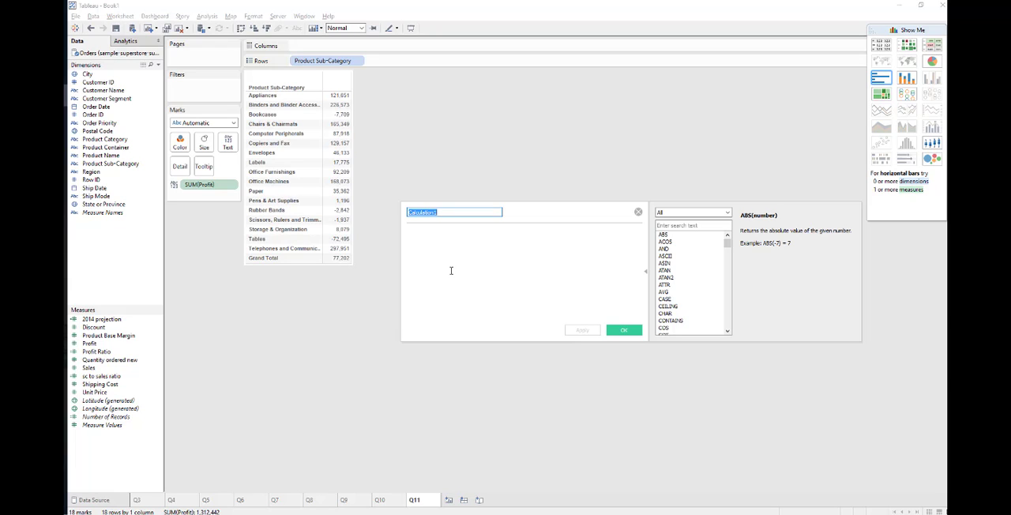
pyautogui.write('Below Averge')
# Enter the formula sum([Profit])-77202 for the calculated field, apply it and close the calculation editor
pyautogui.click(451, 271)
pyautogui.write('sum')
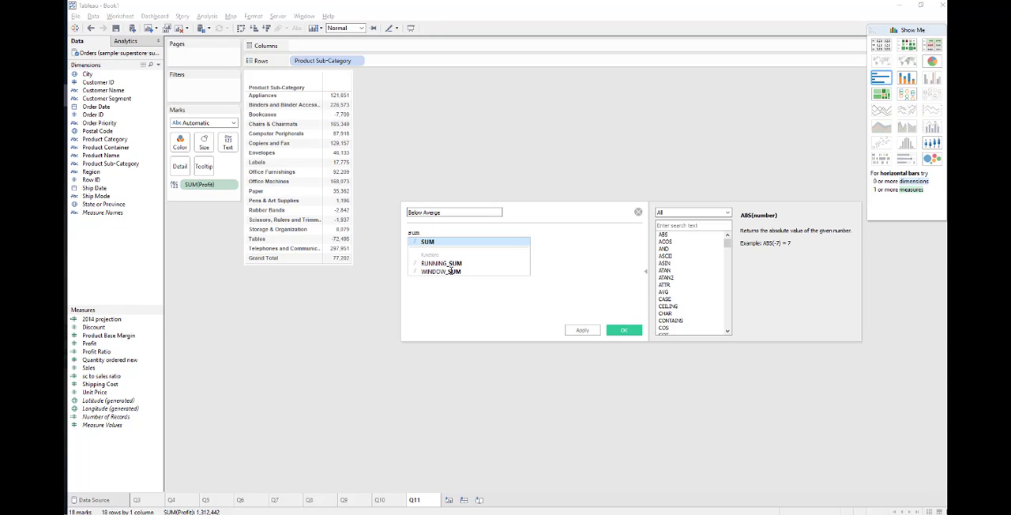
pyautogui.press('Return')
pyautogui.write('(')
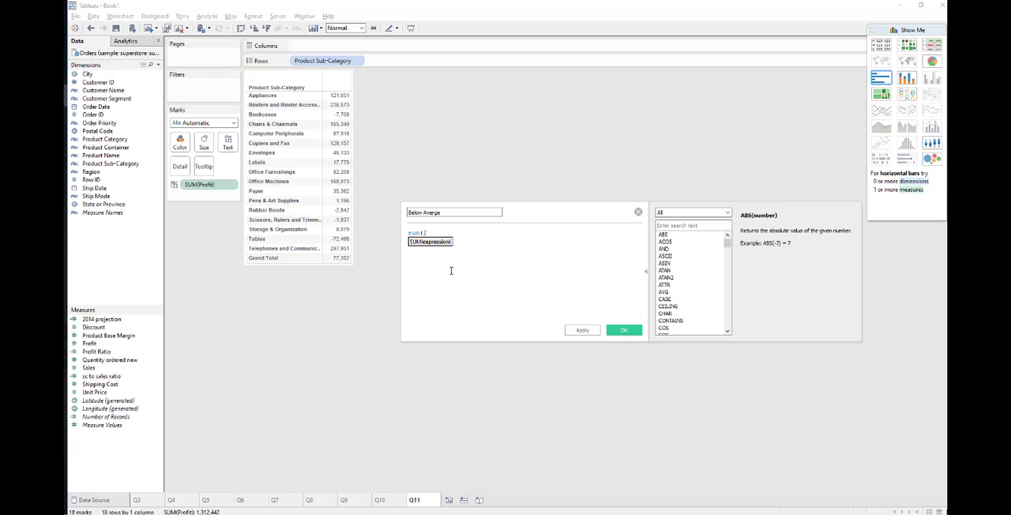
pyautogui.write('[Prof')
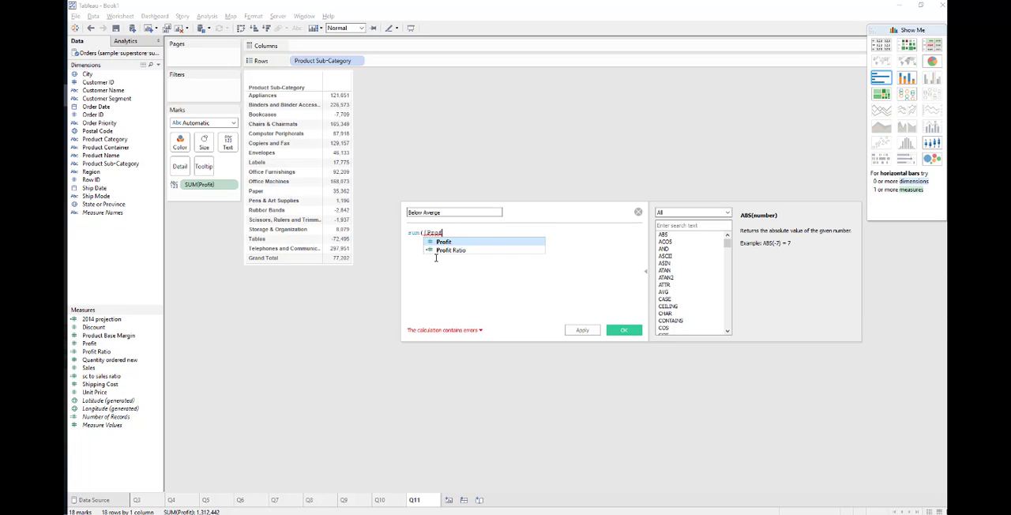
pyautogui.click(446, 242)
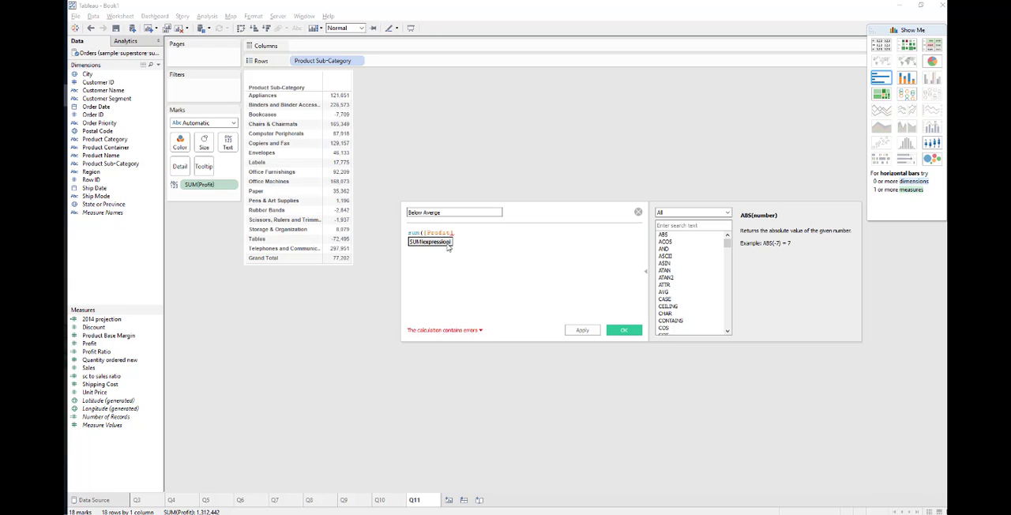
pyautogui.write(') -')
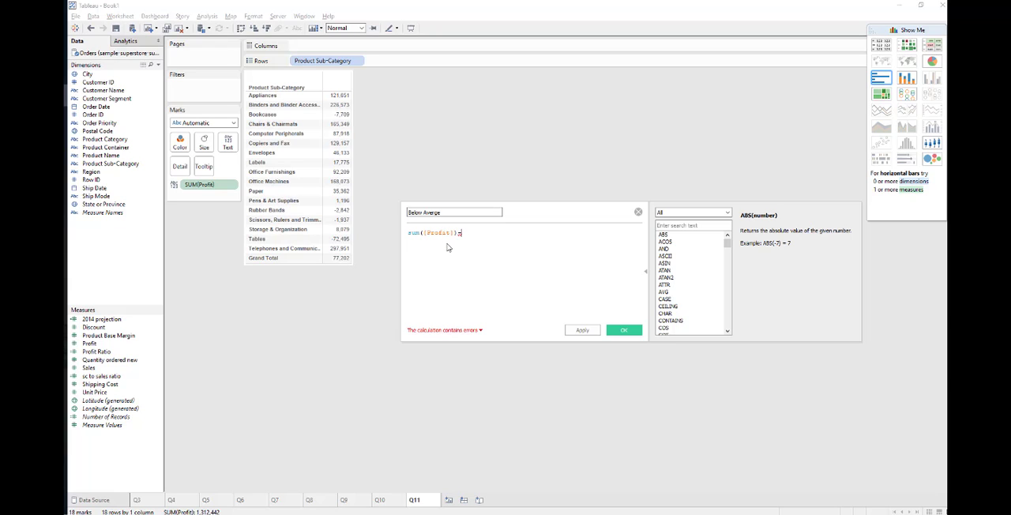
pyautogui.write('77202')
pyautogui.click(583, 330)
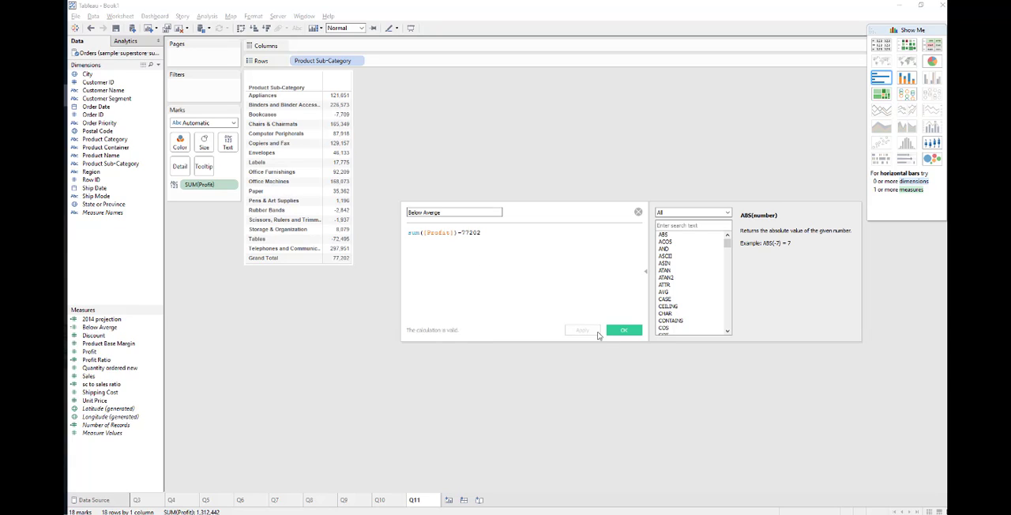
pyautogui.click(624, 331)
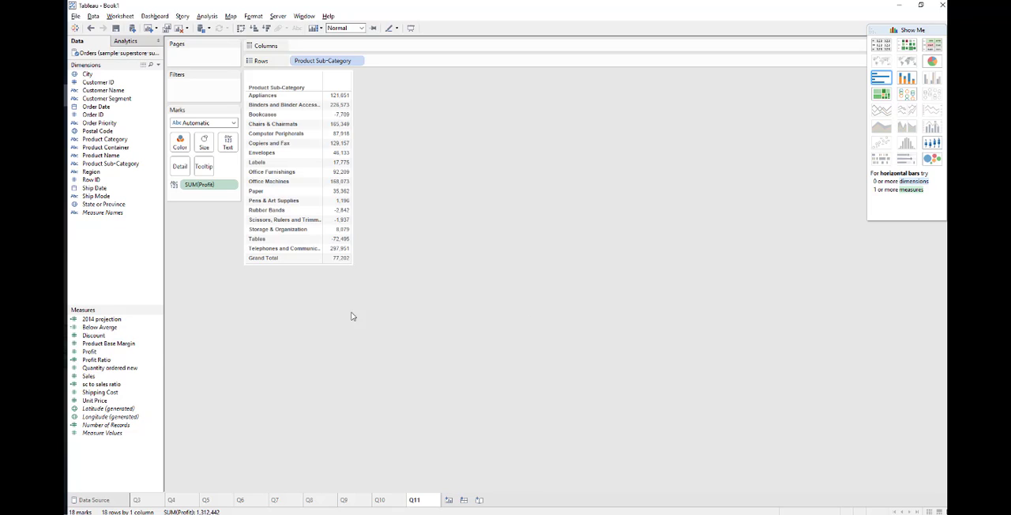
# Add the Below Averge measure to the table beside Profit and check its value for Envelopes
pyautogui.click(131, 327)
pyautogui.moveTo(131, 327); pyautogui.dragTo(350, 255)
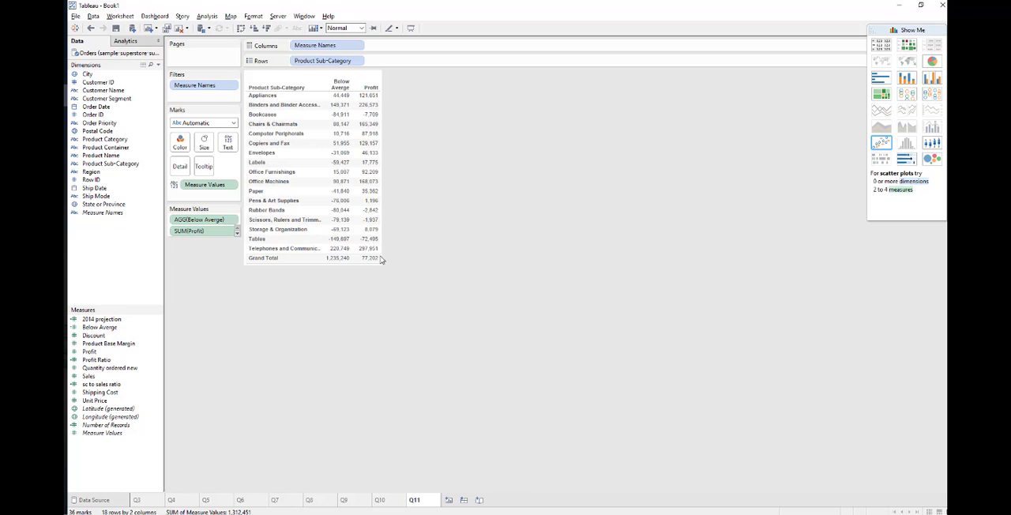
pyautogui.moveTo(341, 157)
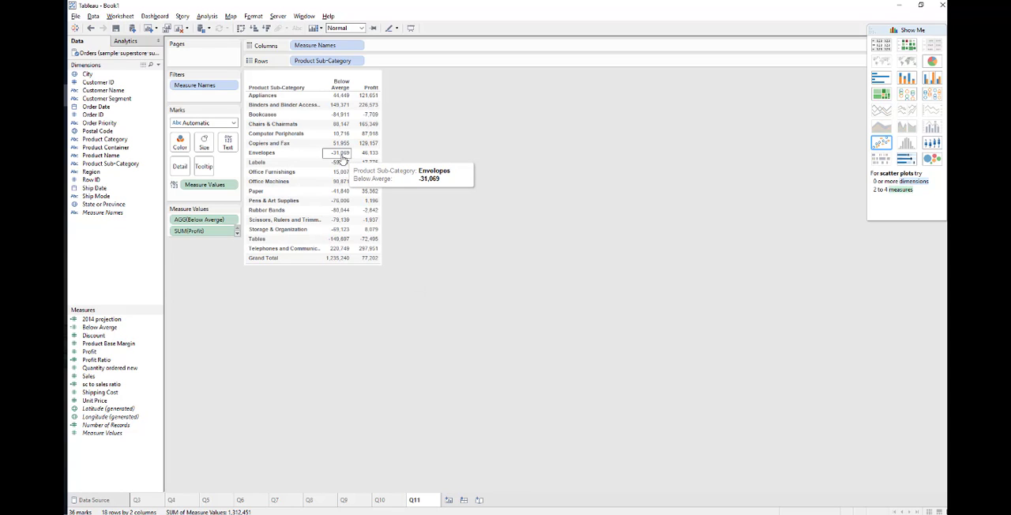
# Highlight the $31,069 figure in question 11 of the PDF guide, and select the Envelopes row in the Tableau table
pyautogui.hotkey('alt', 'Tab')
pyautogui.moveTo(591, 133); pyautogui.dragTo(668, 138)
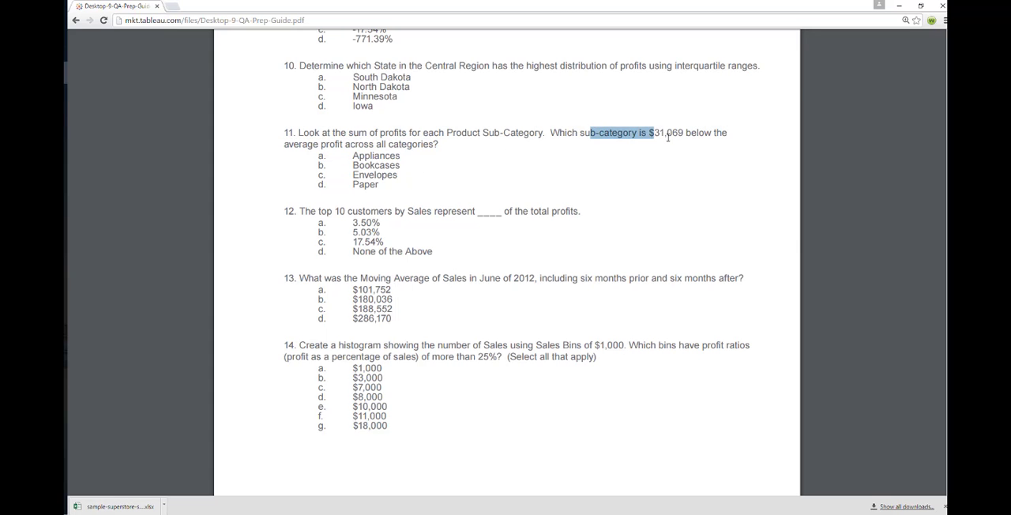
pyautogui.doubleClick(668, 133)
pyautogui.hotkey('alt', 'Tab')
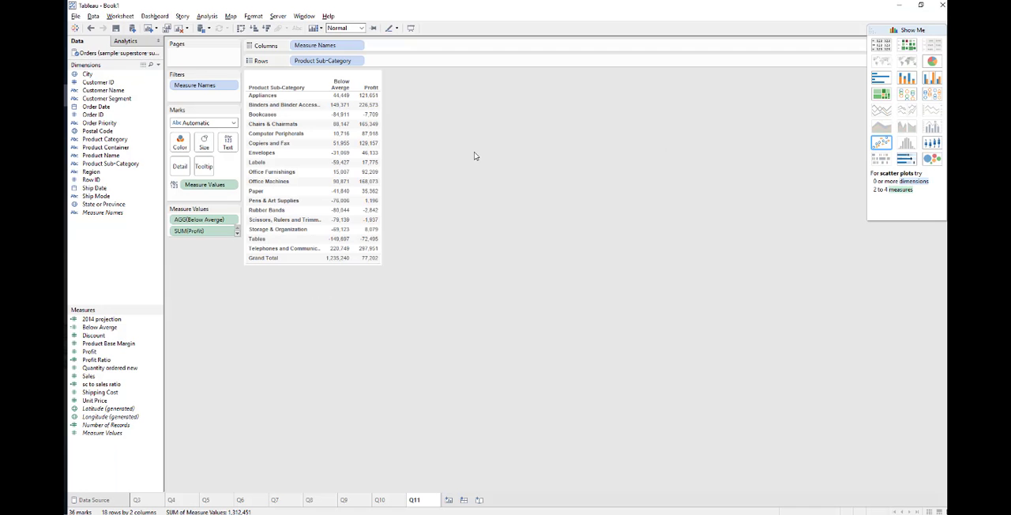
pyautogui.click(264, 154)
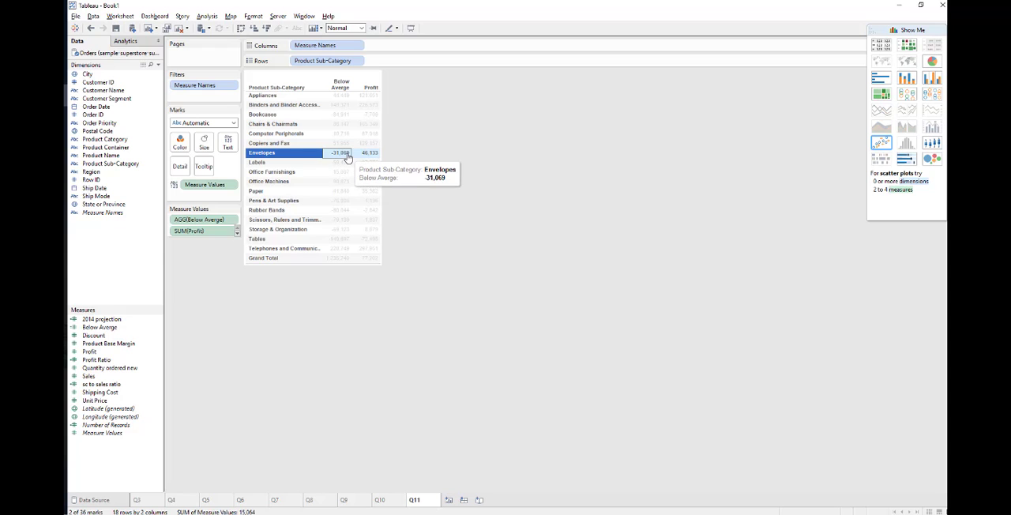
# Highlight the Envelopes answer to question 11 in the PDF guide, and switch back to Tableau to clear the row selection
pyautogui.hotkey('alt', 'Tab')
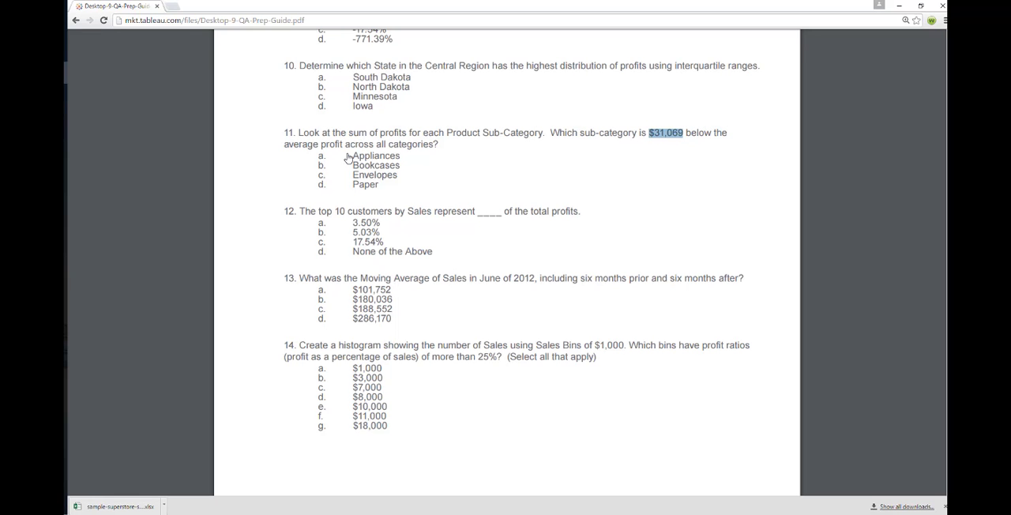
pyautogui.doubleClick(374, 175)
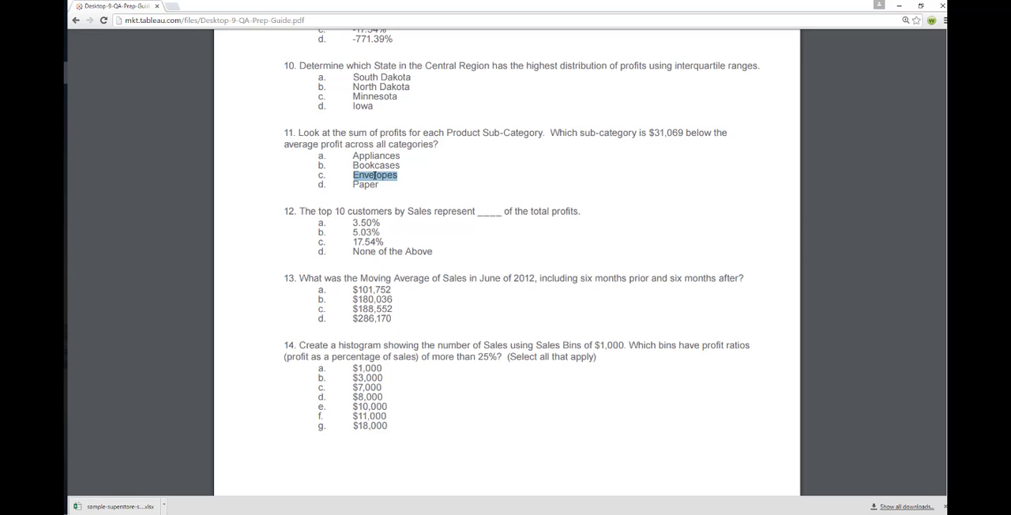
pyautogui.hotkey('alt', 'Tab')
pyautogui.click(431, 198)
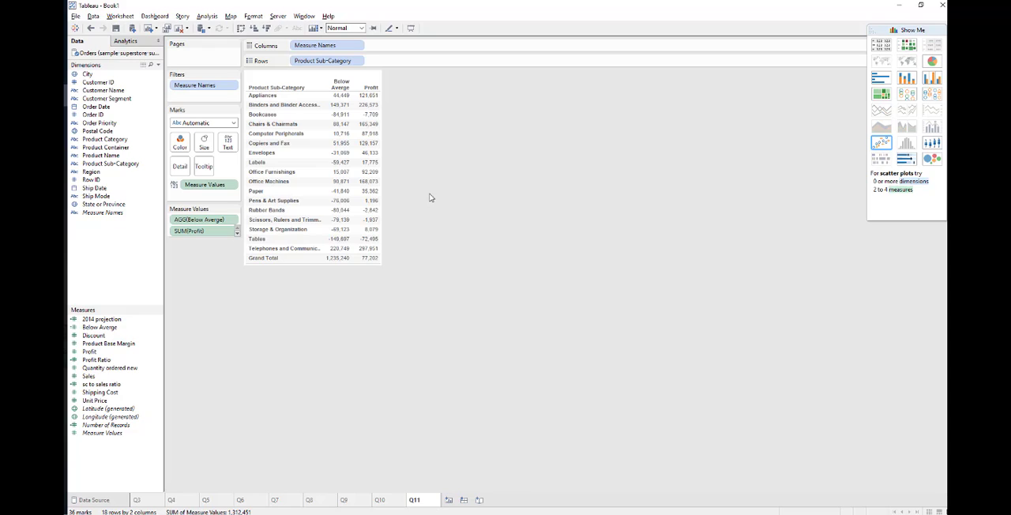
# Switch to the PDF guide and read question 12, highlighting the profits and top 10 customers by Sales wording
pyautogui.hotkey('alt', 'Tab')
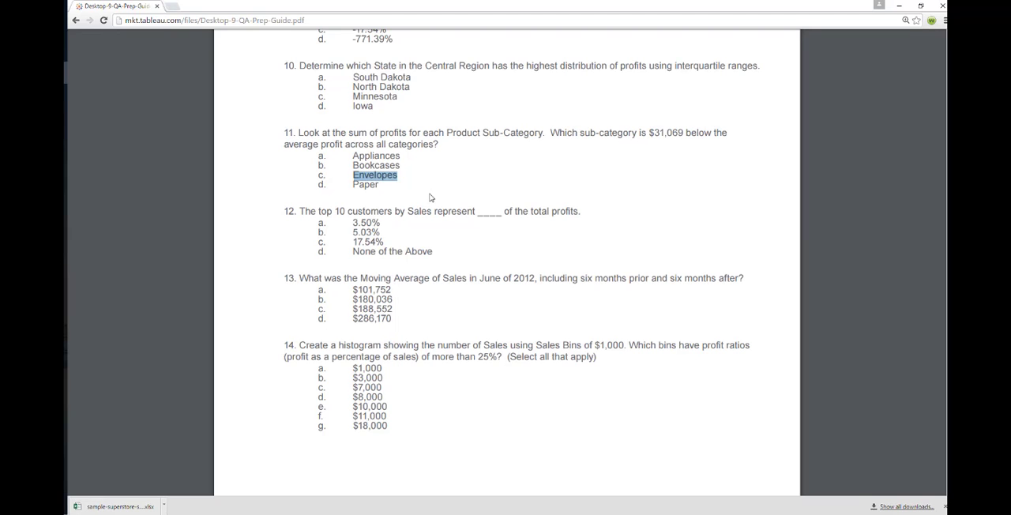
pyautogui.moveTo(295, 212); pyautogui.dragTo(583, 212)
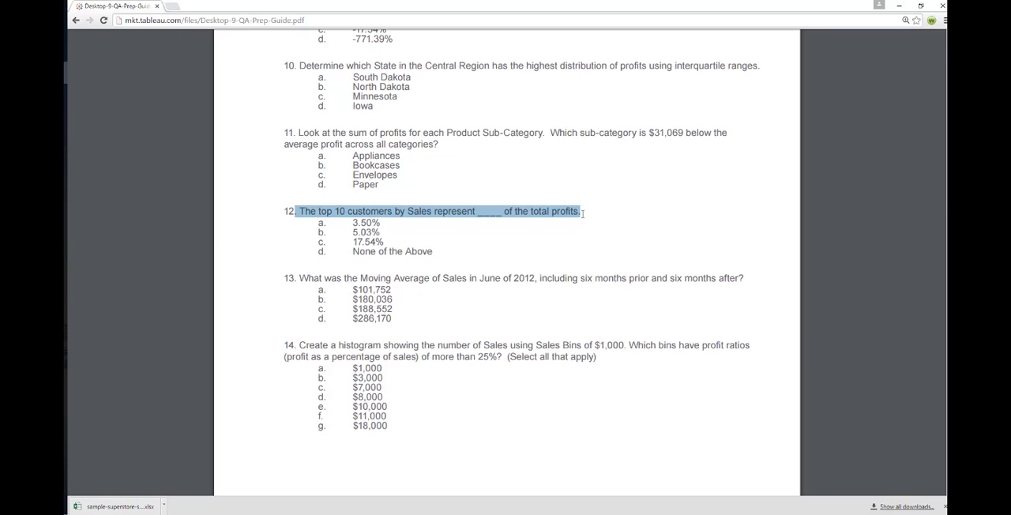
pyautogui.doubleClick(424, 213)
pyautogui.doubleClick(562, 213)
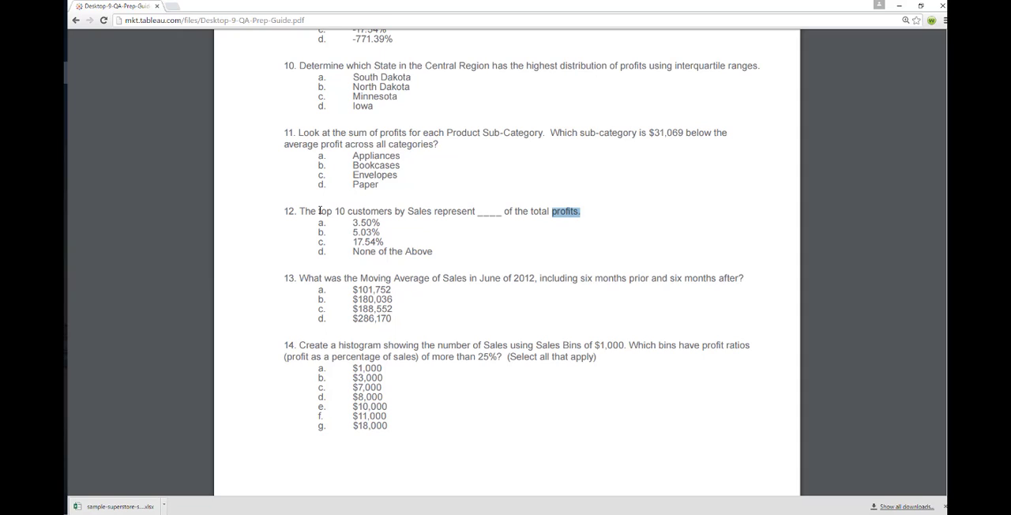
pyautogui.moveTo(317, 210); pyautogui.dragTo(428, 214)
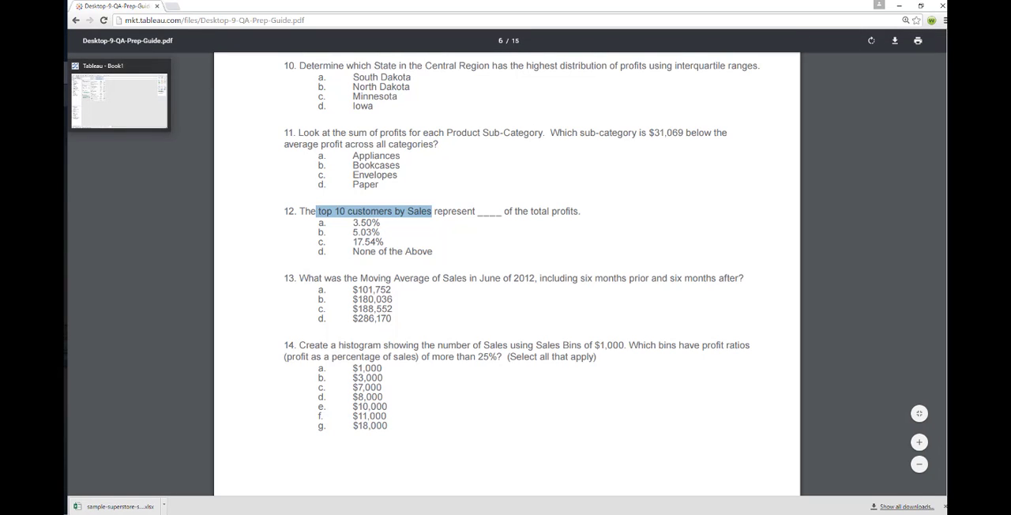
# Switch to Tableau and add a new worksheet named Q12
pyautogui.click(63, 95)
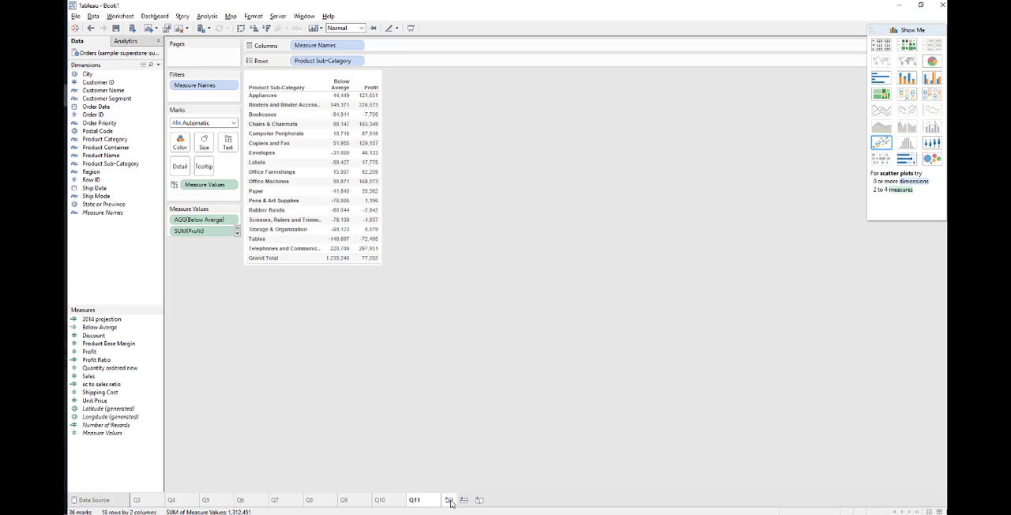
pyautogui.click(448, 500)
pyautogui.rightClick(451, 500)
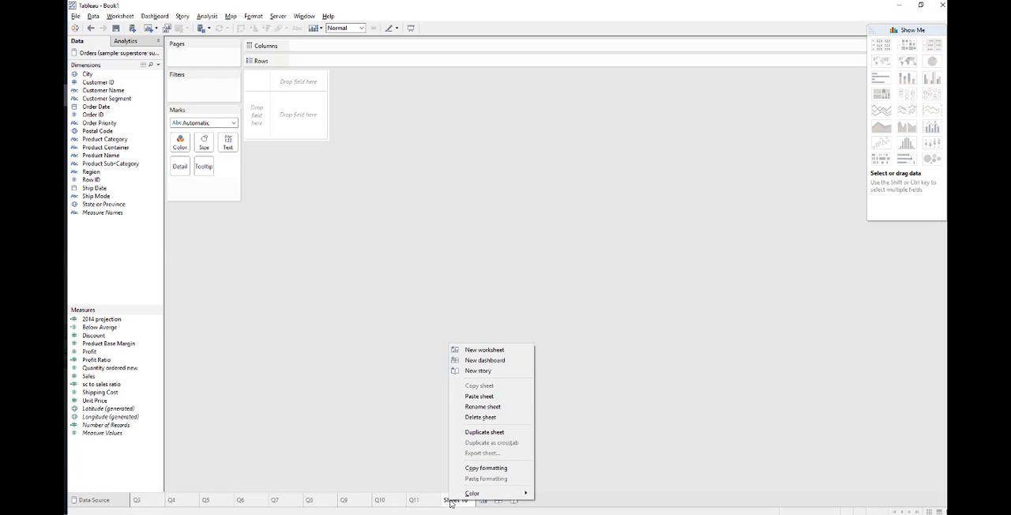
pyautogui.click(500, 407)
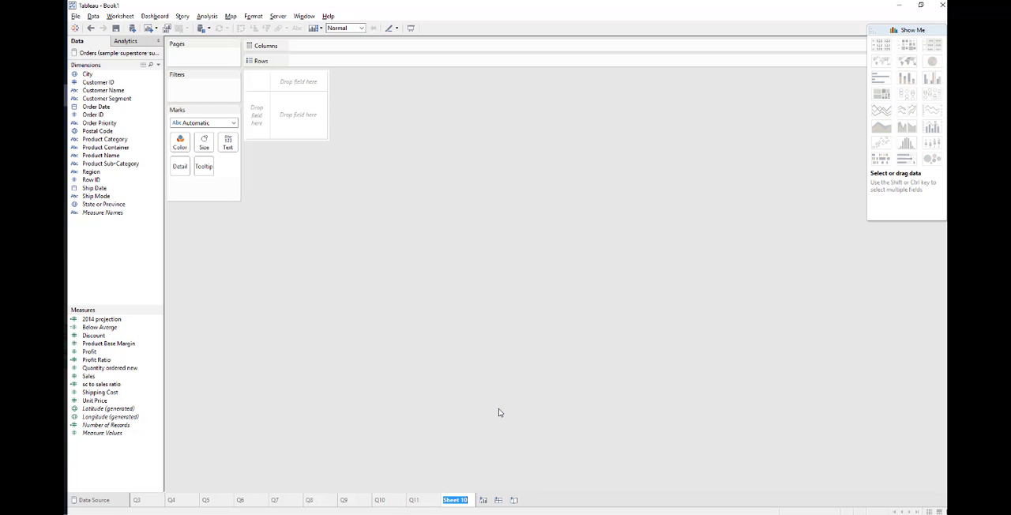
pyautogui.write('Q12')
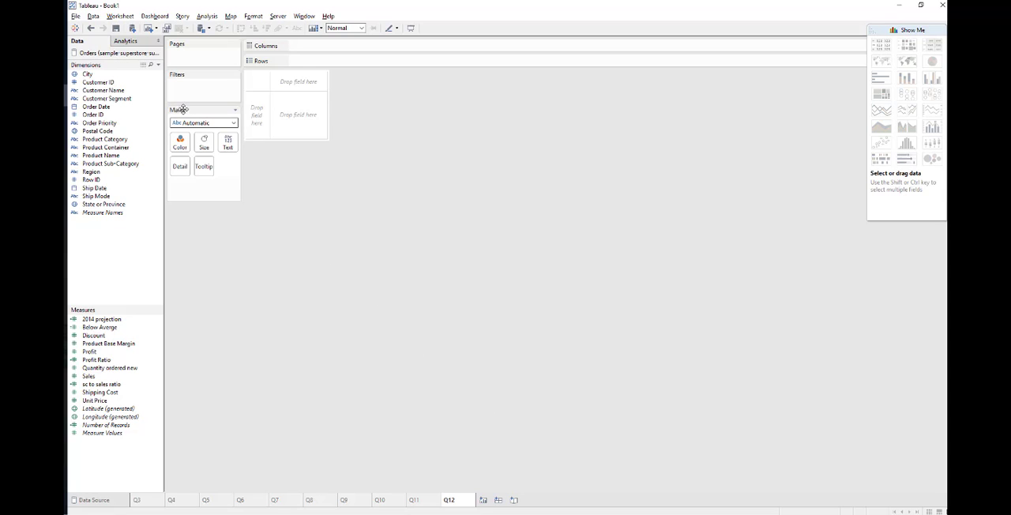
# Build a text table of Sales with Customer Name in rows
pyautogui.moveTo(103, 90); pyautogui.dragTo(269, 119)
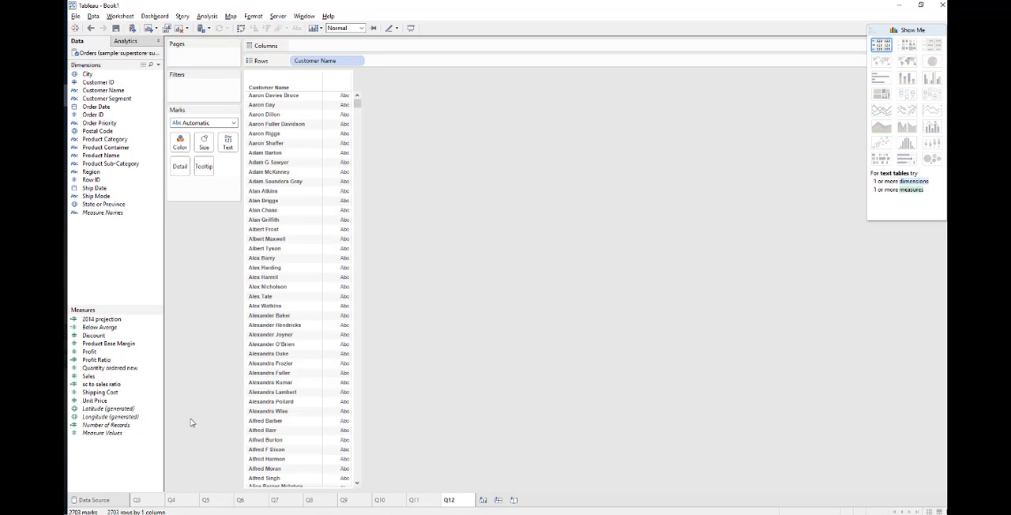
pyautogui.moveTo(88, 376); pyautogui.dragTo(346, 328)
# Switch to the PDF guide and reread question 12, highlighting the wording up to "The top 10 customers by Sales represent"
pyautogui.hotkey('alt', 'Tab')
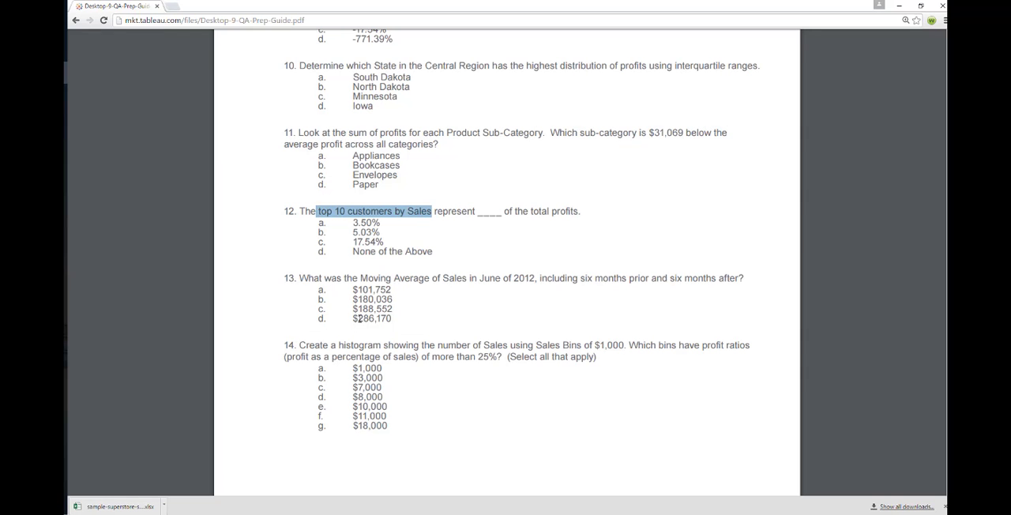
pyautogui.click(329, 212)
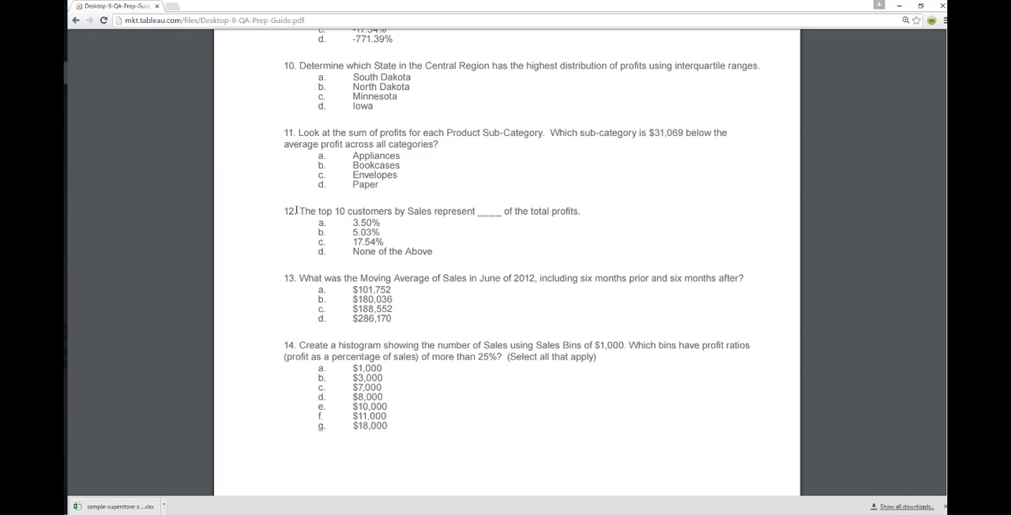
pyautogui.moveTo(296, 210); pyautogui.dragTo(479, 212)
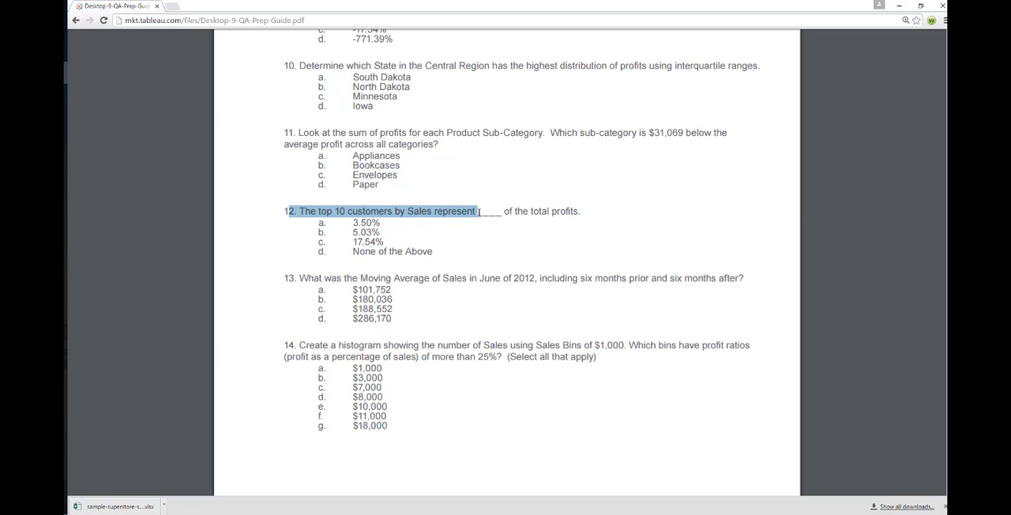
# Switch to Tableau and filter Customer Name to the top 10 by sum of Sales
pyautogui.hotkey('alt', 'Tab')
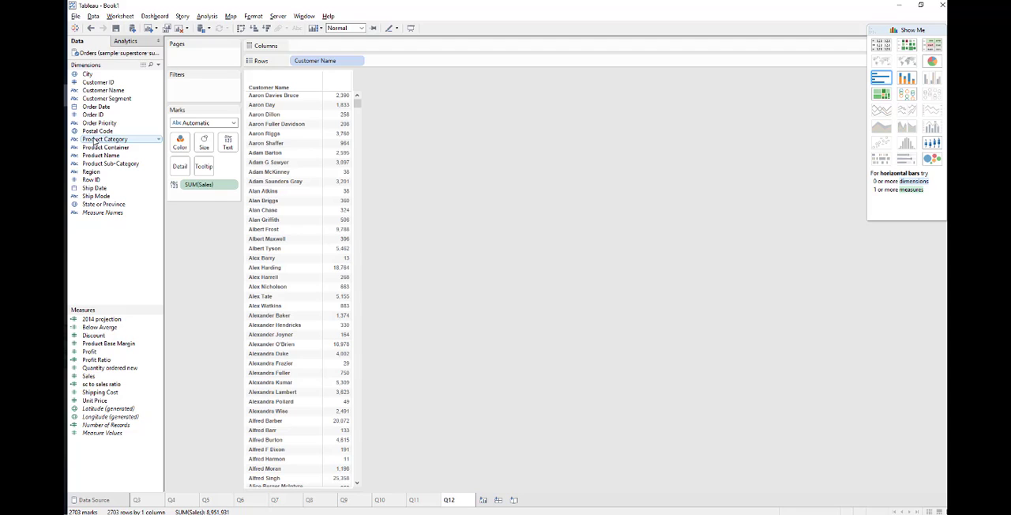
pyautogui.moveTo(103, 90); pyautogui.dragTo(202, 95)
pyautogui.click(512, 153)
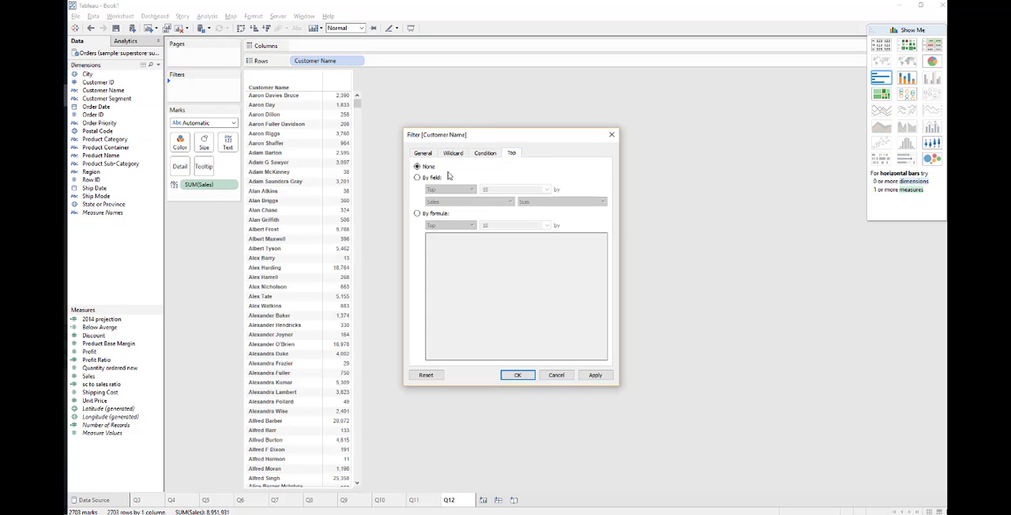
pyautogui.click(428, 178)
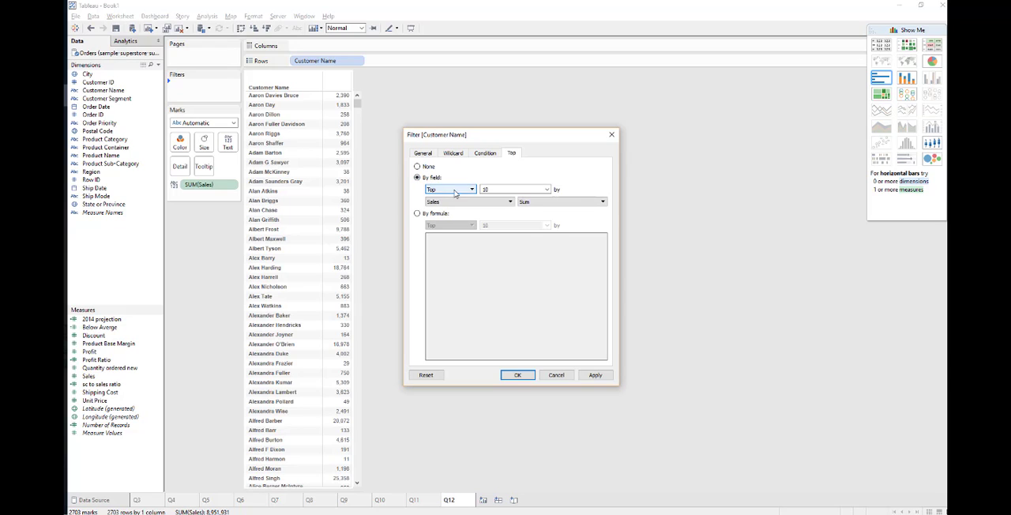
pyautogui.click(451, 203)
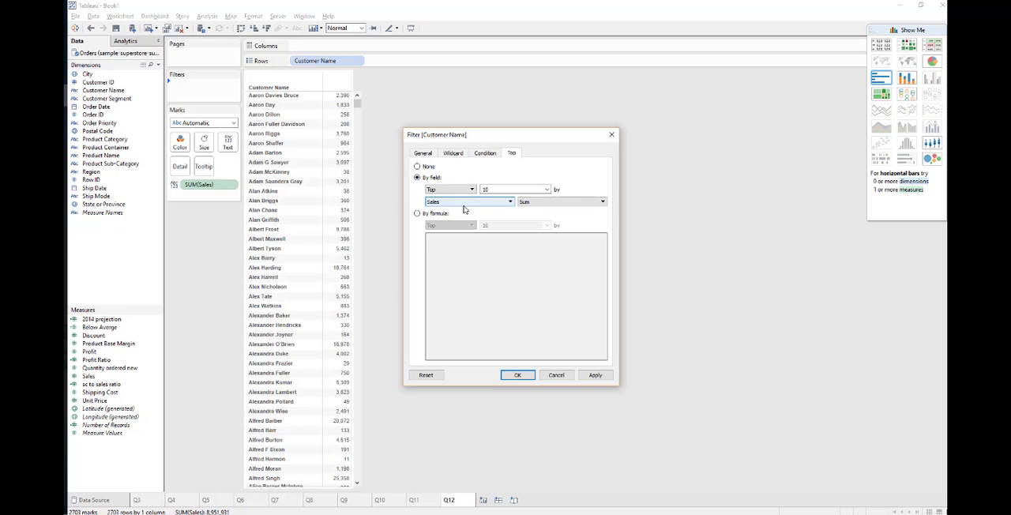
pyautogui.click(595, 376)
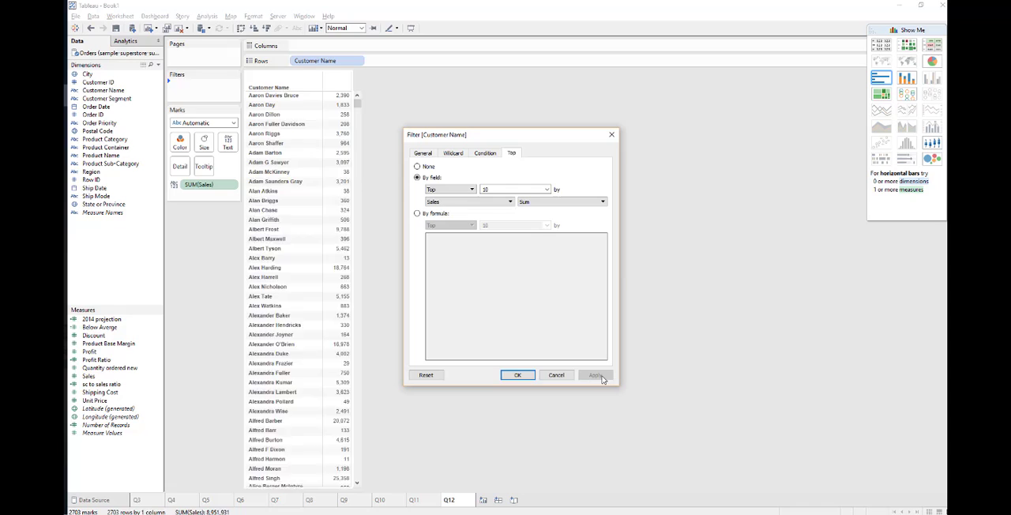
pyautogui.click(518, 376)
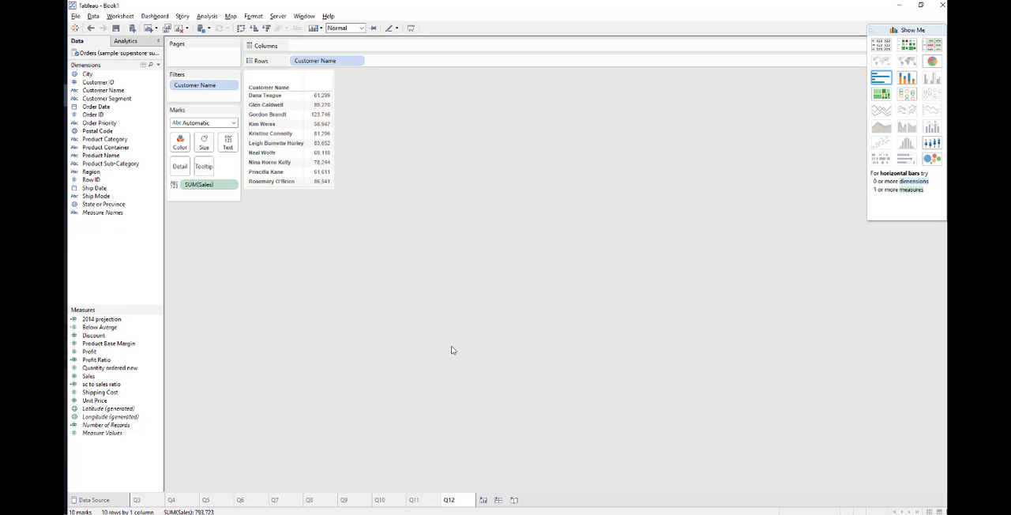
# Create a set named Top 10 Customers from all the customers listed in the table, and clear the row selection
pyautogui.click(282, 97)
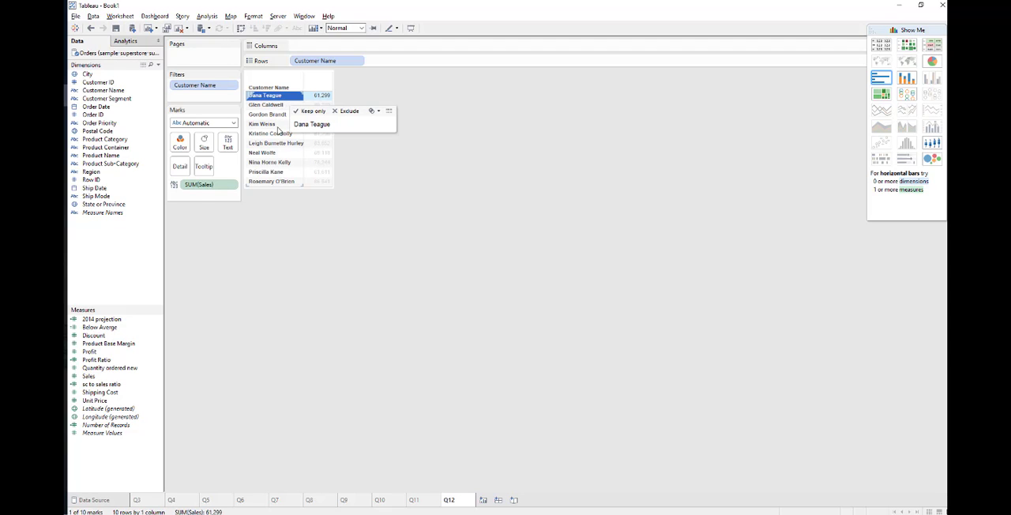
pyautogui.keyDown('shift'); pyautogui.click(276, 182); pyautogui.keyUp('shift')
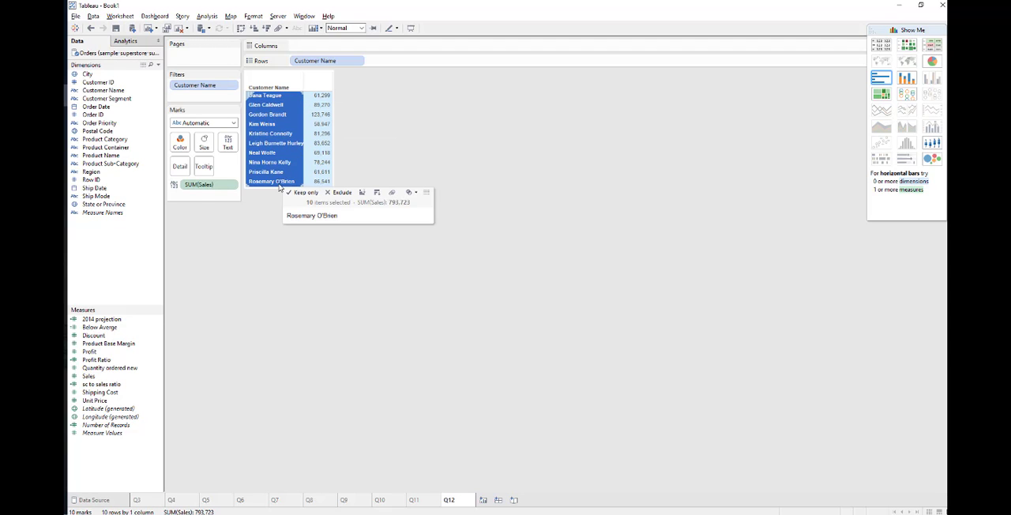
pyautogui.click(410, 192)
pyautogui.click(417, 205)
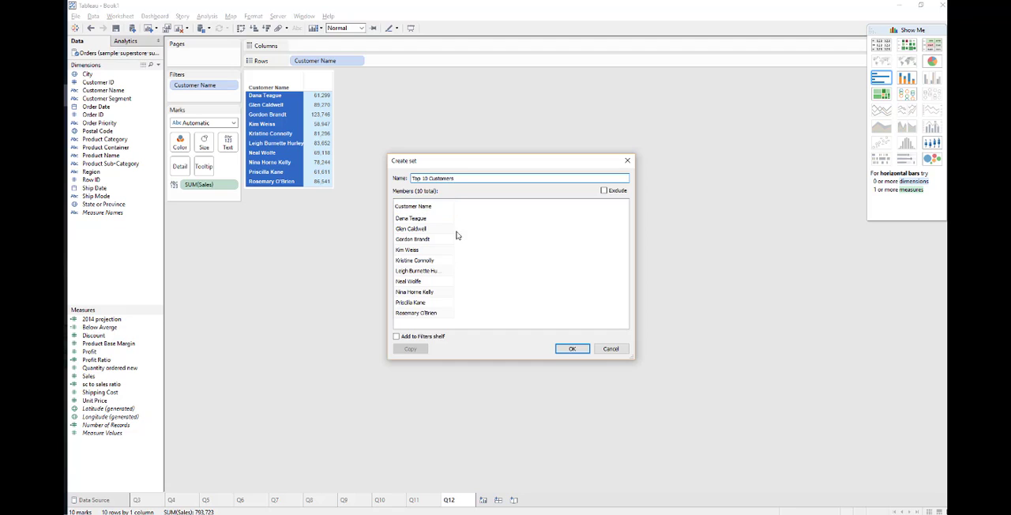
pyautogui.click(575, 349)
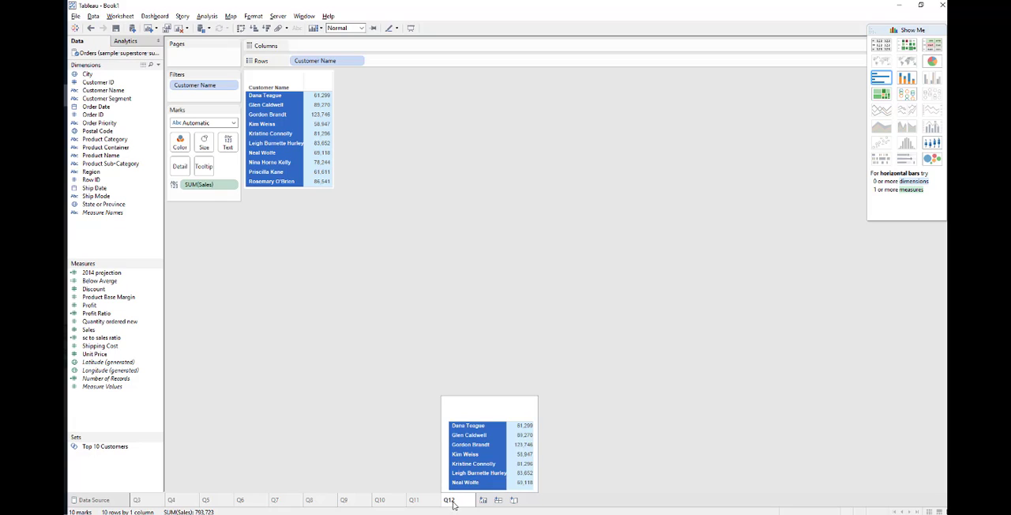
pyautogui.click(428, 463)
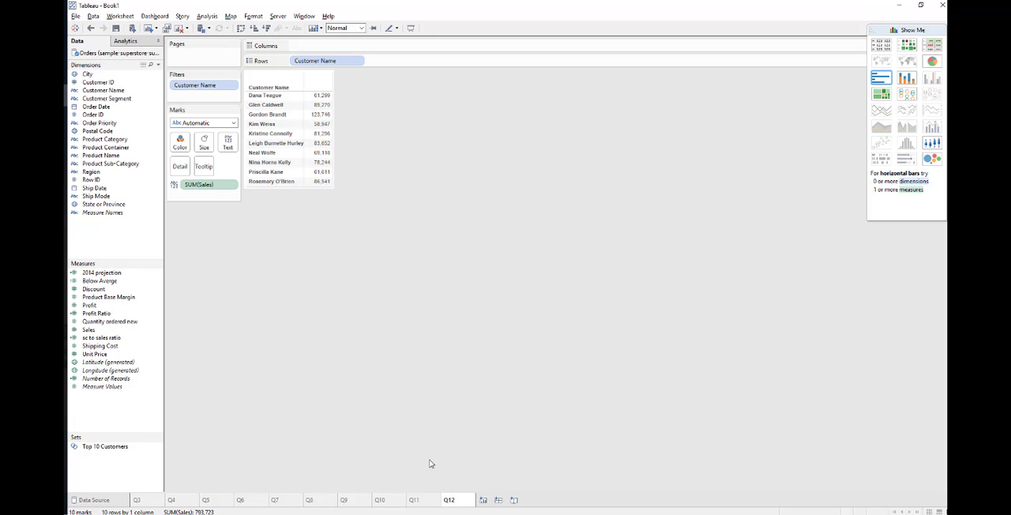
# Rename the Q12 worksheet as Q12-1
pyautogui.rightClick(455, 504)
pyautogui.click(487, 411)
pyautogui.click(460, 499)
pyautogui.write('-1')
# Add a new worksheet and name it Q12-2
pyautogui.click(483, 499)
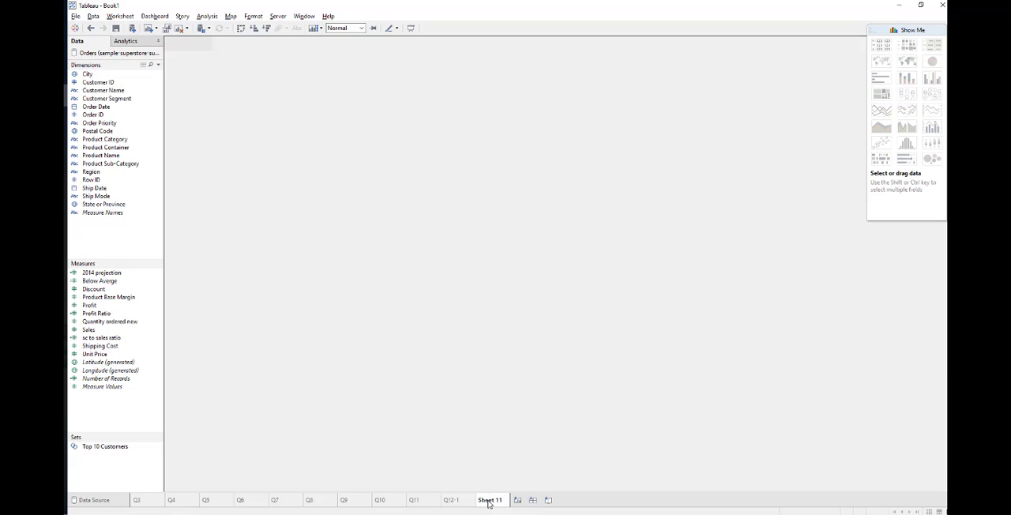
pyautogui.rightClick(491, 500)
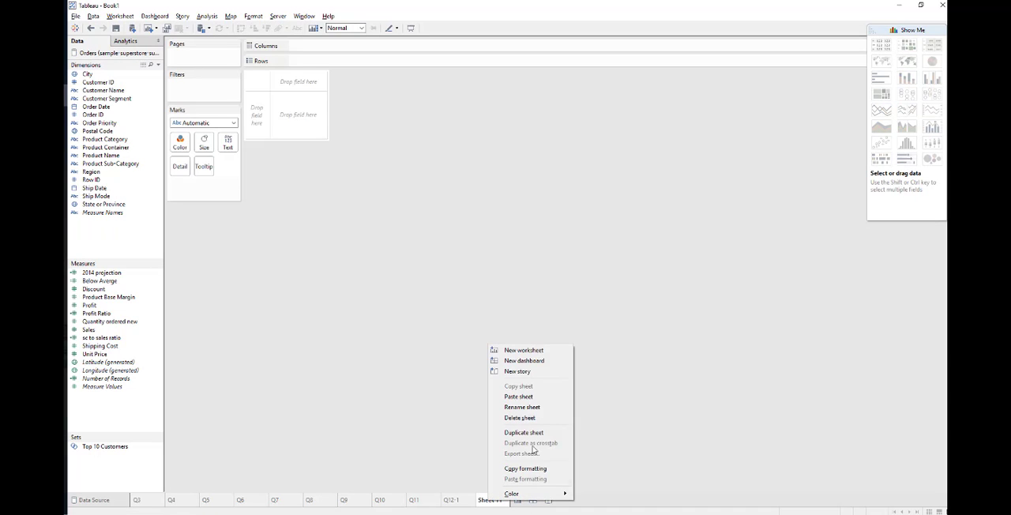
pyautogui.click(524, 407)
pyautogui.write('Q')
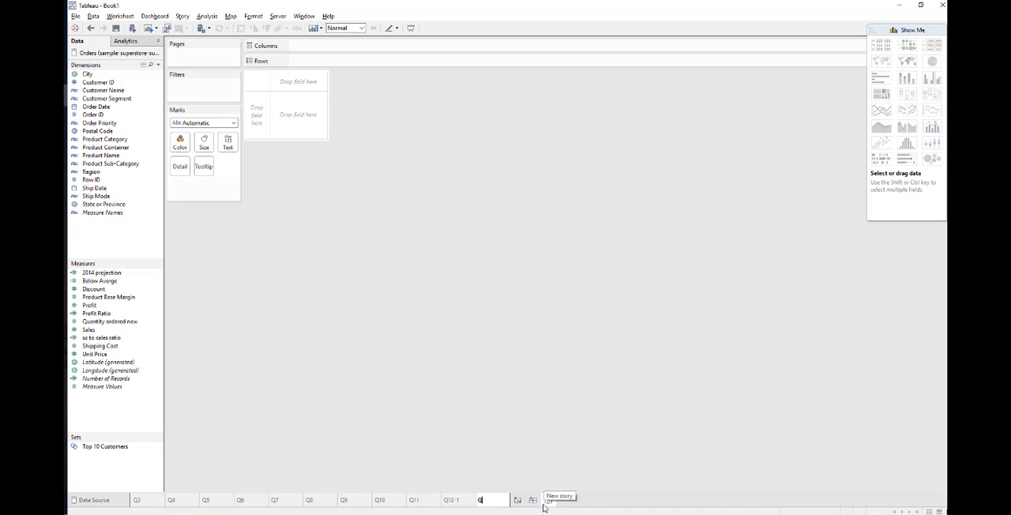
pyautogui.write('12-2')
pyautogui.press('Return')
# Build a text table of Profit with the Top 10 Customers set in rows, checking "of the total profits" in the PDF guide's question 12
pyautogui.moveTo(115, 451); pyautogui.dragTo(268, 126)
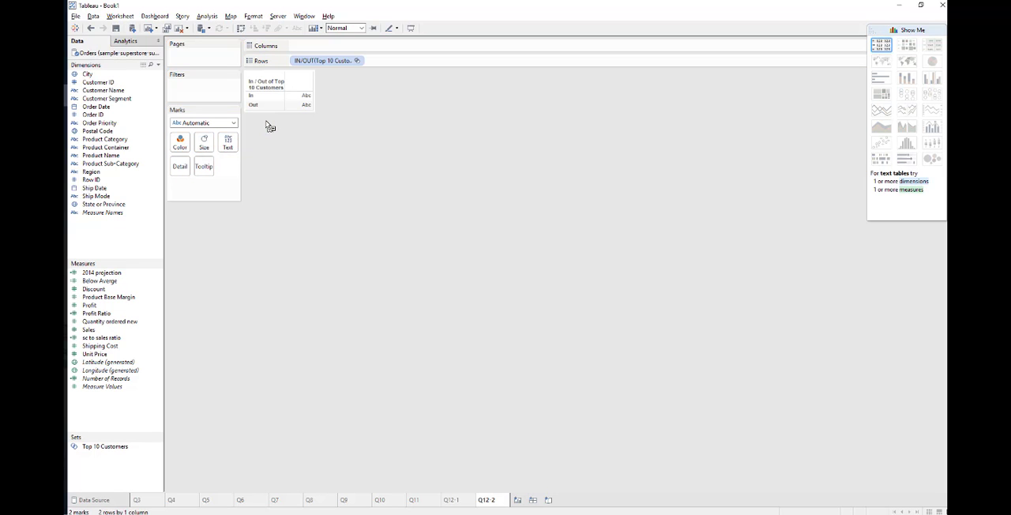
pyautogui.hotkey('alt', 'Tab')
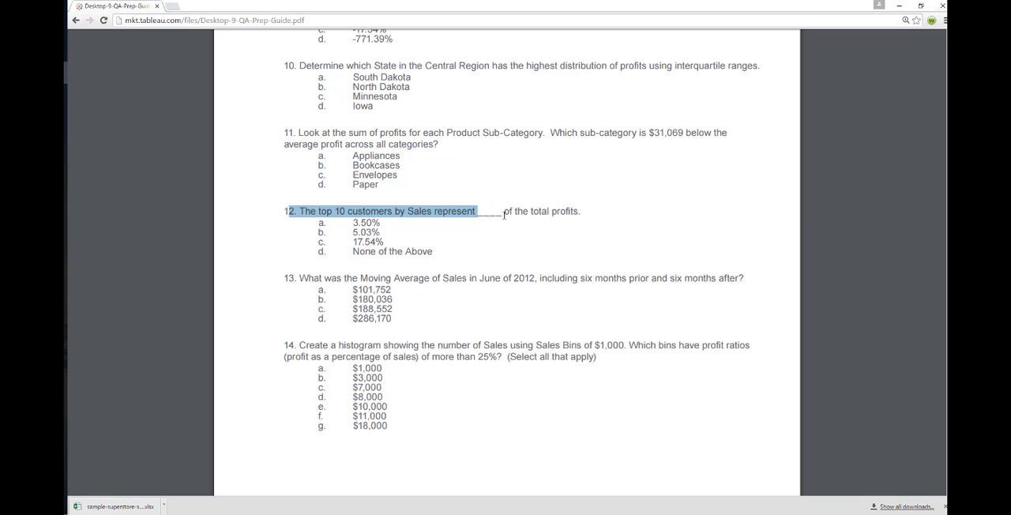
pyautogui.moveTo(502, 212); pyautogui.dragTo(585, 215)
pyautogui.hotkey('alt', 'Tab')
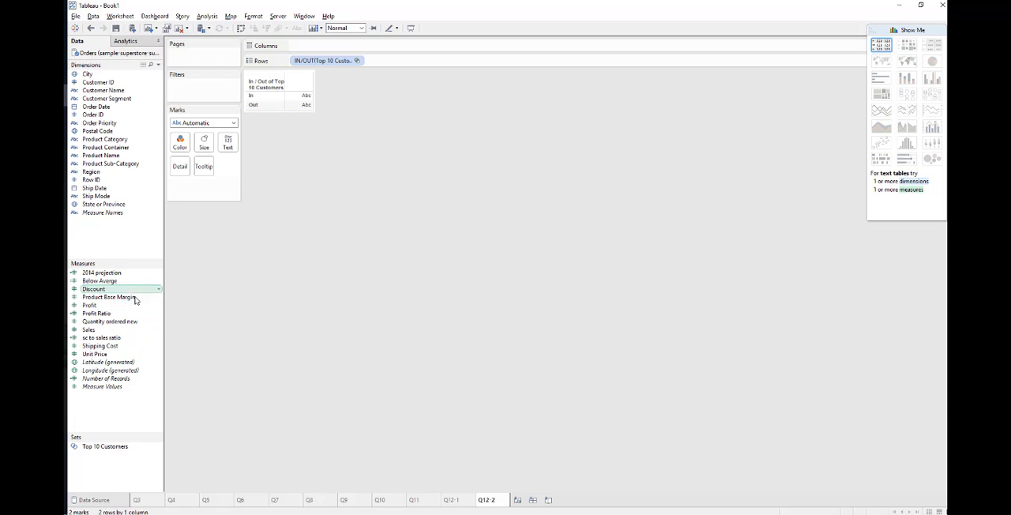
pyautogui.moveTo(122, 311); pyautogui.dragTo(312, 106)
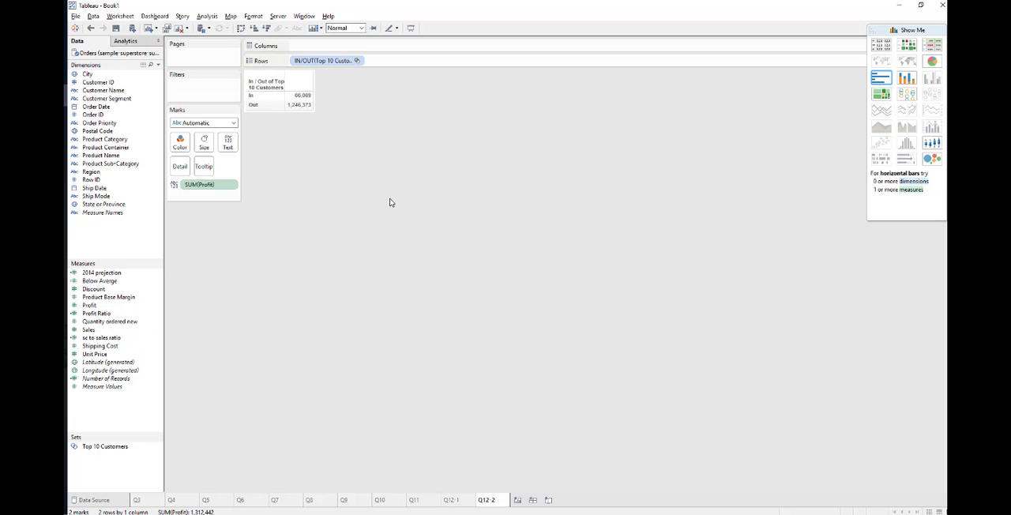
# Try the Percentage number format on the Profit values, and restore the Automatic format
pyautogui.click(232, 185)
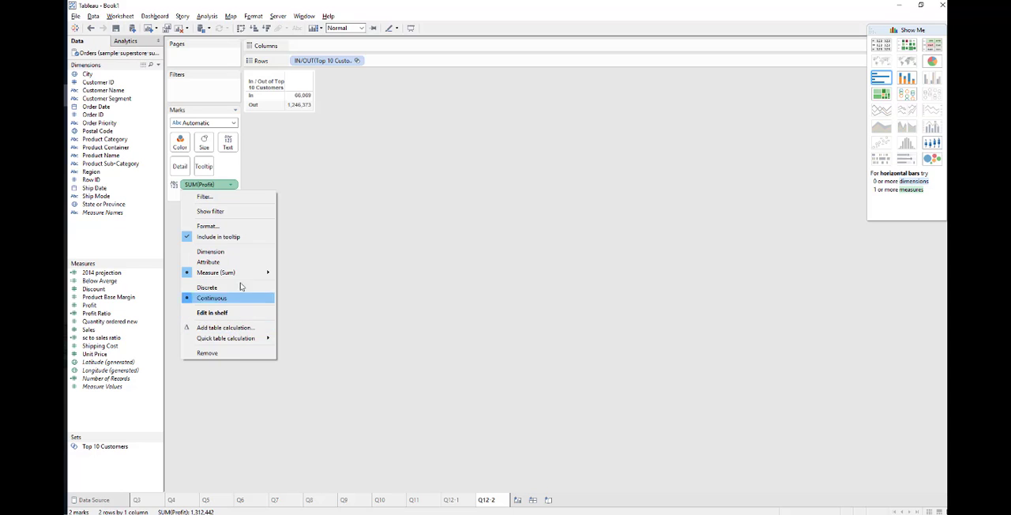
pyautogui.moveTo(240, 275)
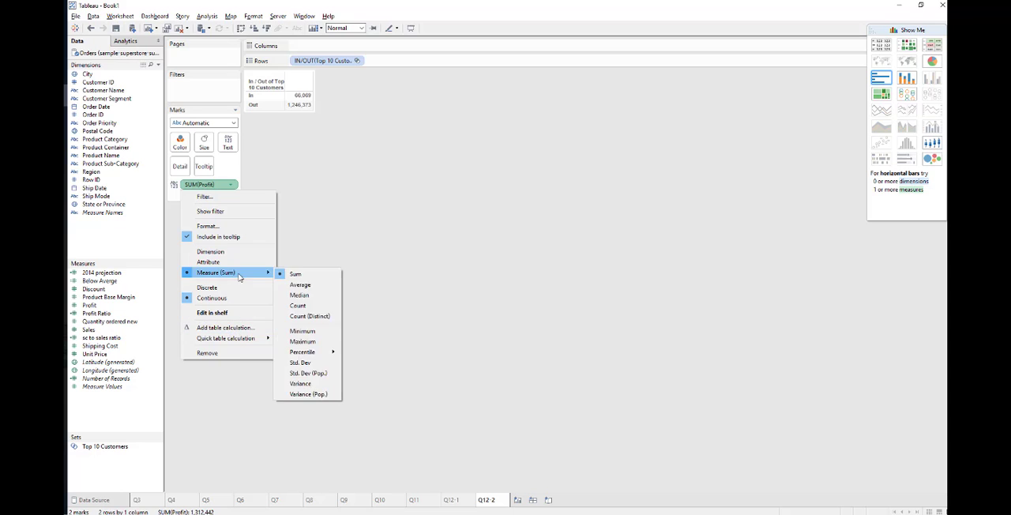
pyautogui.click(216, 227)
pyautogui.click(154, 117)
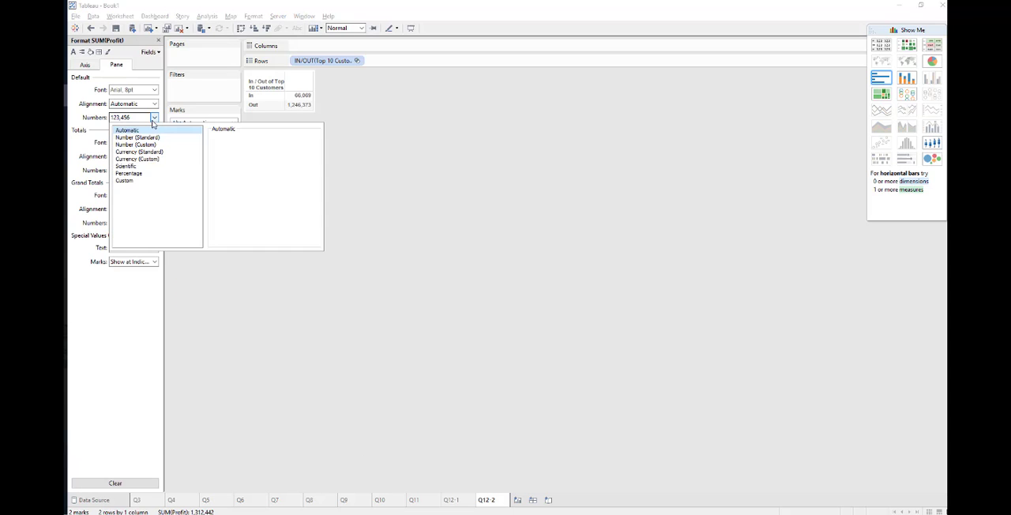
pyautogui.click(141, 174)
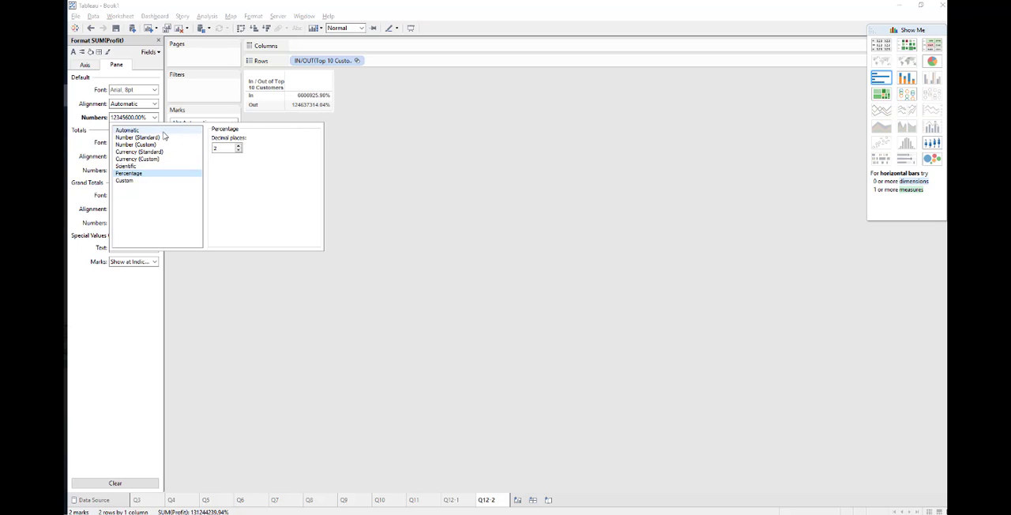
pyautogui.click(129, 130)
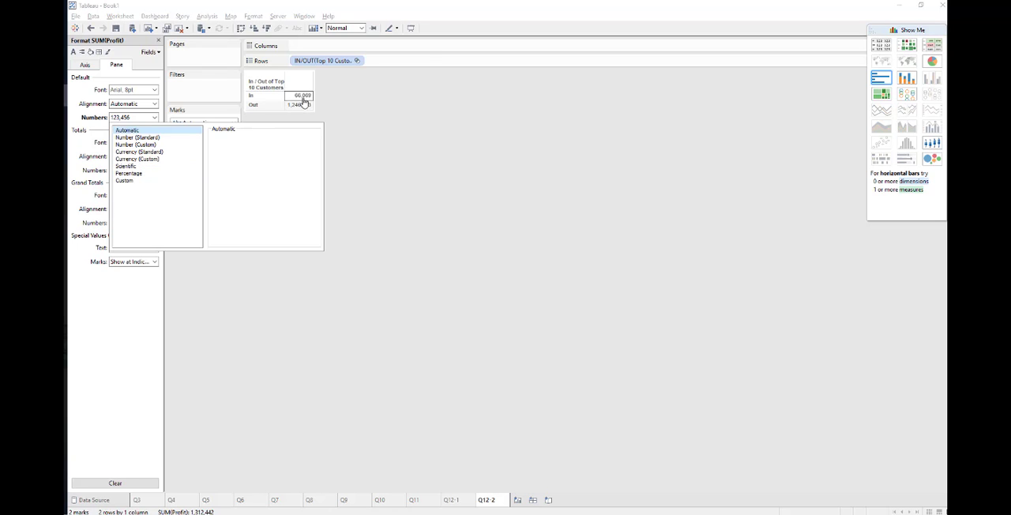
pyautogui.click(345, 153)
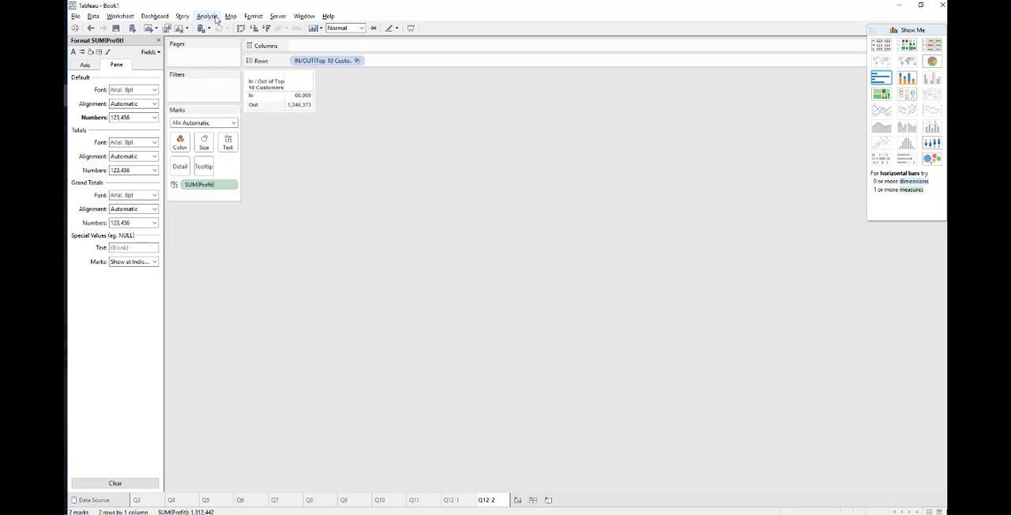
pyautogui.click(209, 17)
pyautogui.click(293, 210)
# Apply a Percent of total quick table calculation to Profit and close the formatting pane
pyautogui.click(232, 185)
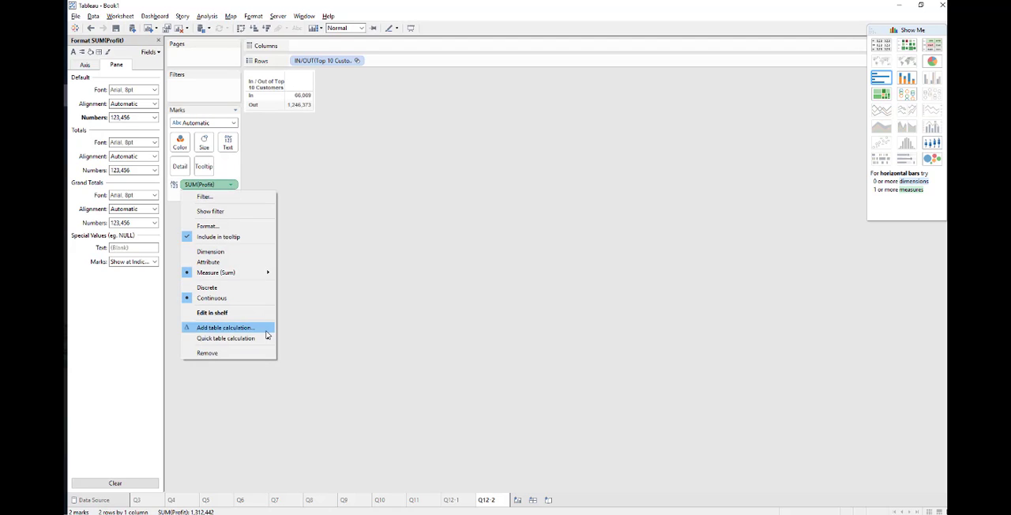
pyautogui.moveTo(263, 338)
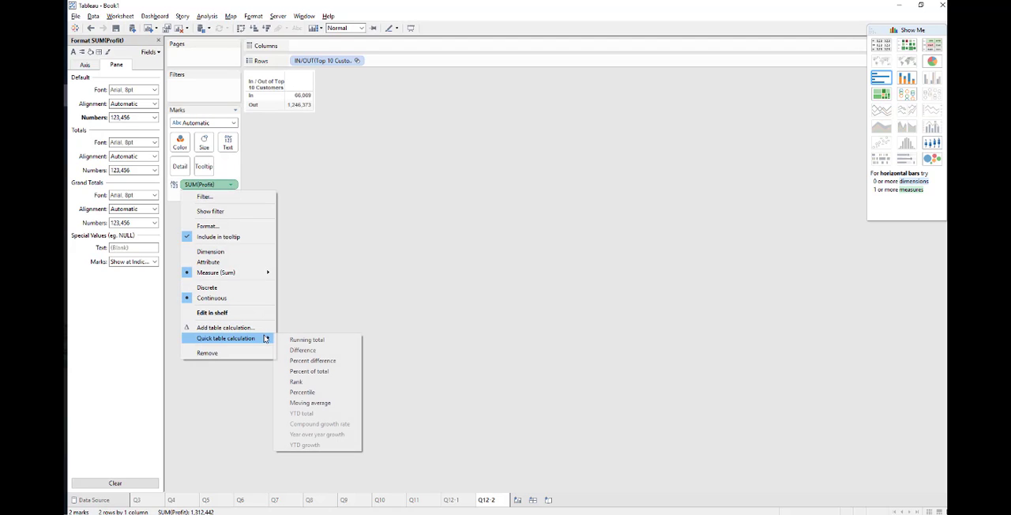
pyautogui.click(314, 373)
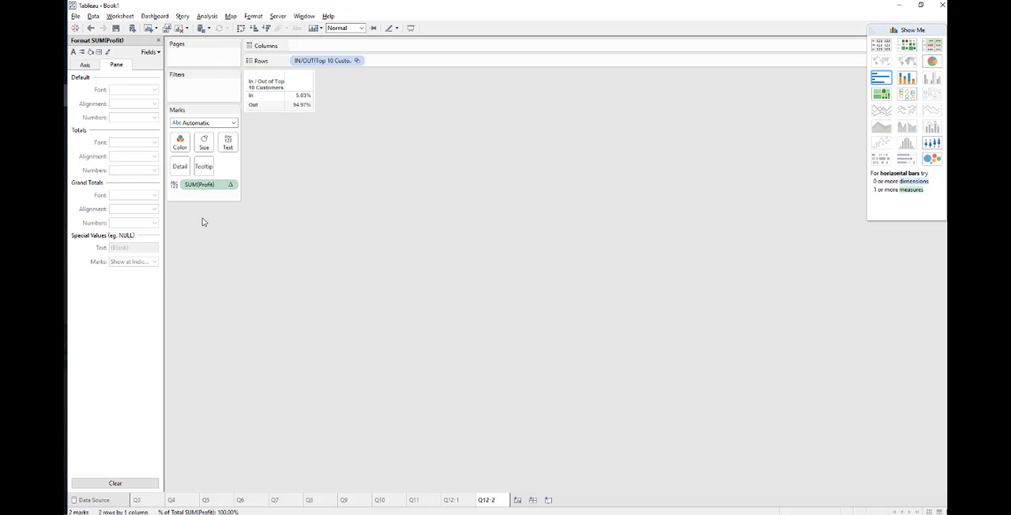
pyautogui.click(158, 40)
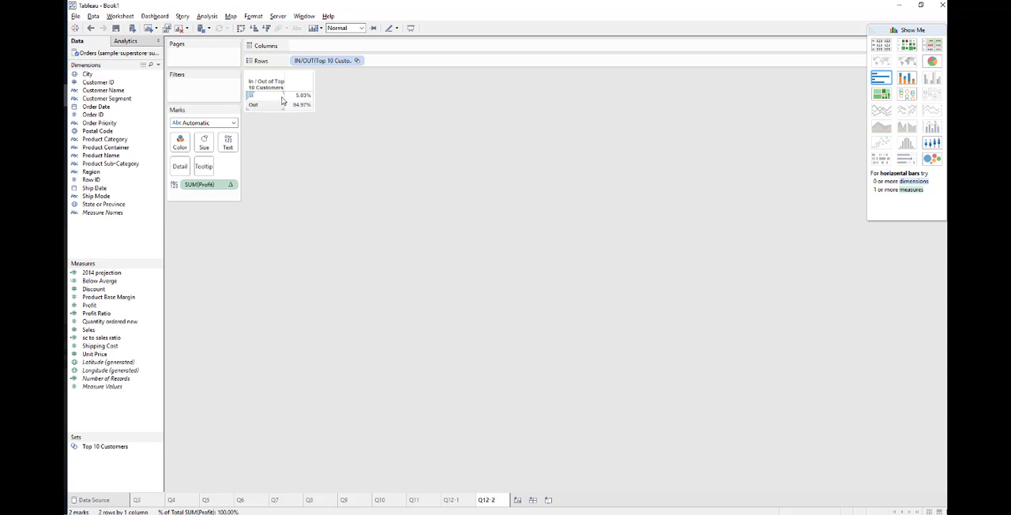
pyautogui.moveTo(295, 98)
# Switch to the PDF guide and highlight 5.03% as the answer to question 12, rereading the question's full wording
pyautogui.hotkey('alt', 'Tab')
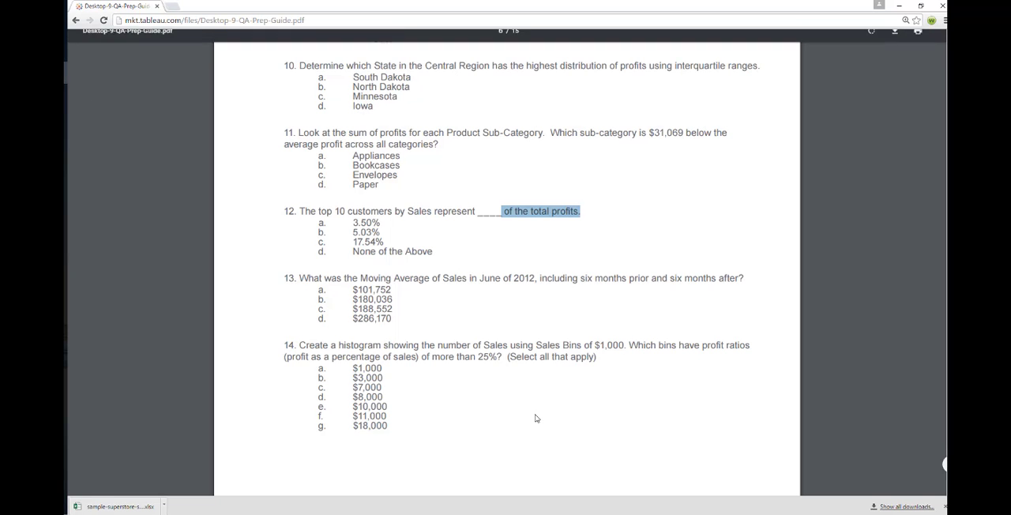
pyautogui.moveTo(395, 233); pyautogui.dragTo(340, 237)
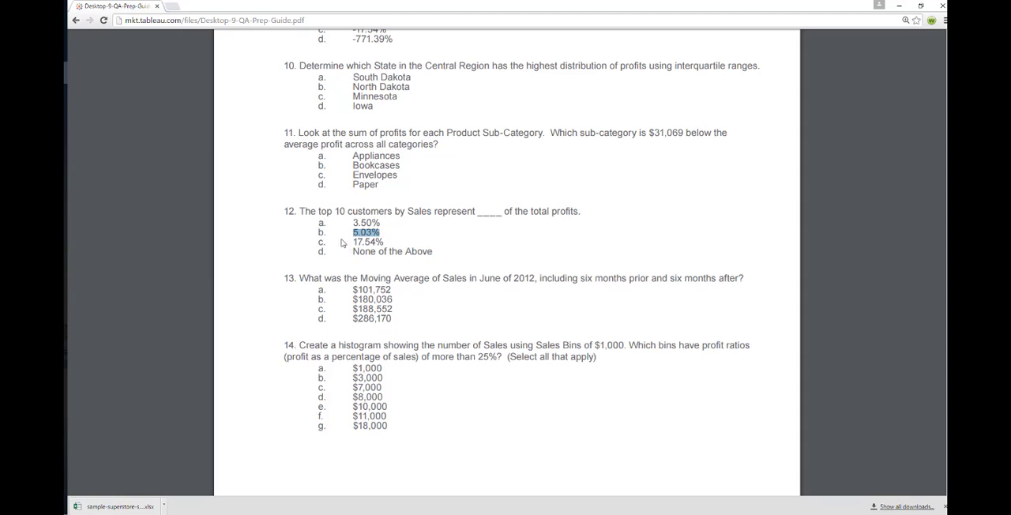
pyautogui.moveTo(297, 211); pyautogui.dragTo(585, 224)
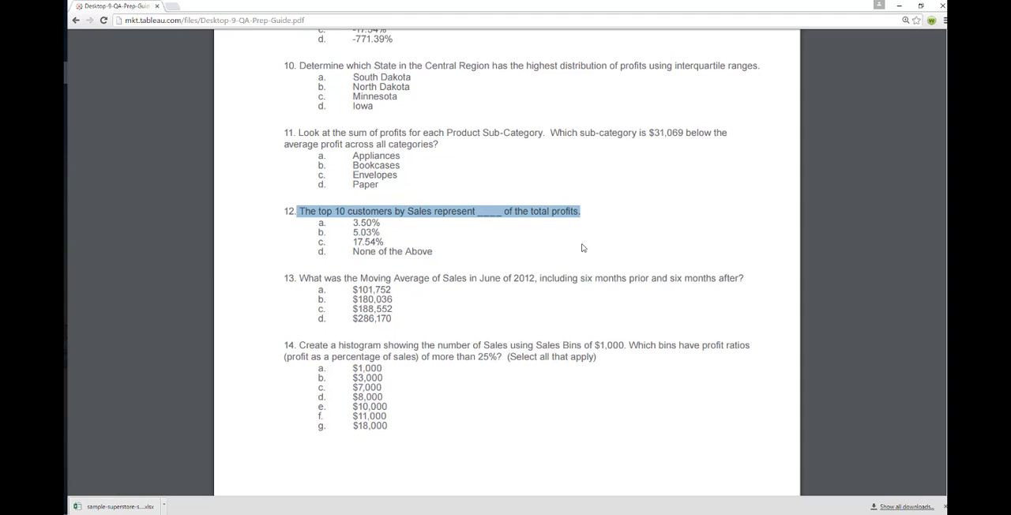
pyautogui.moveTo(380, 233); pyautogui.dragTo(349, 229)
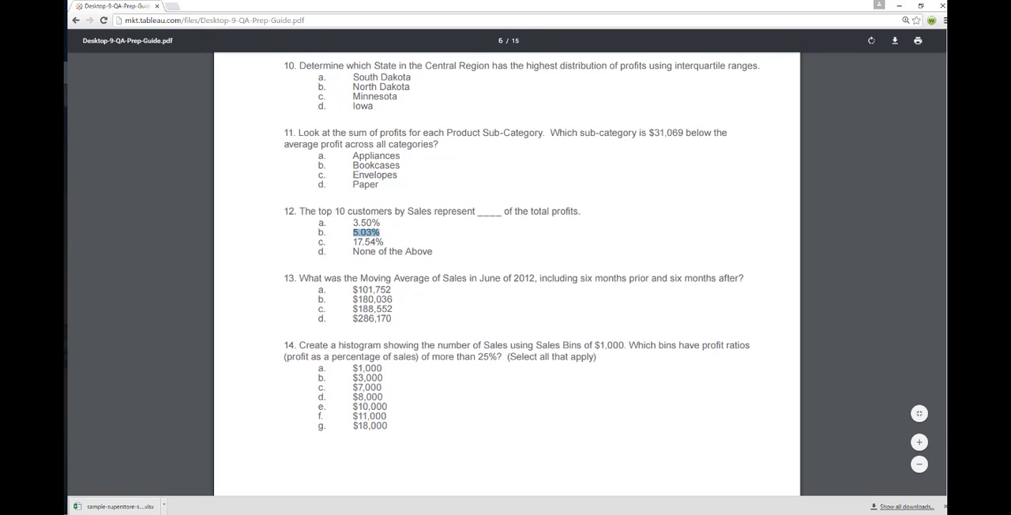
# Switch to Tableau, review the Q12-1 and Q12-2 worksheets, and add a new blank worksheet
pyautogui.hotkey('alt', 'Tab')
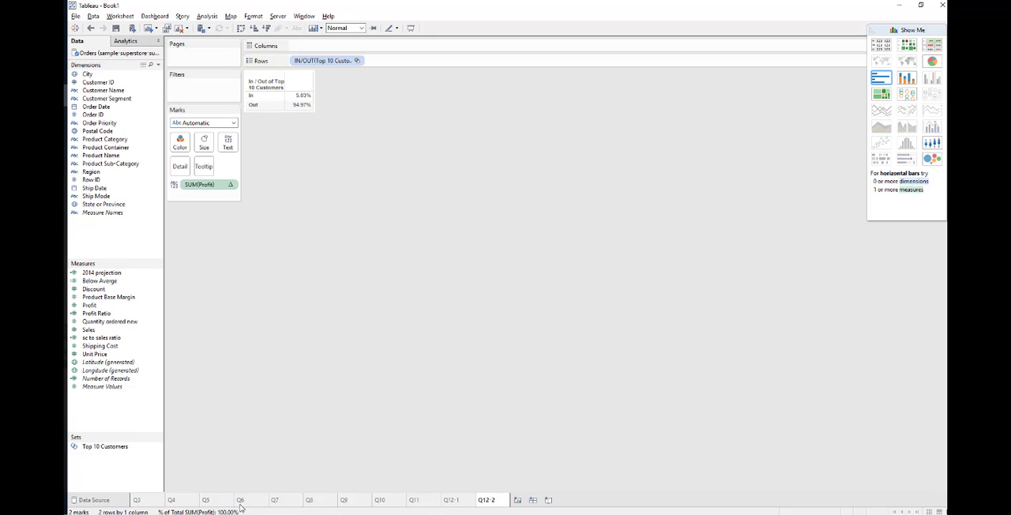
pyautogui.click(448, 501)
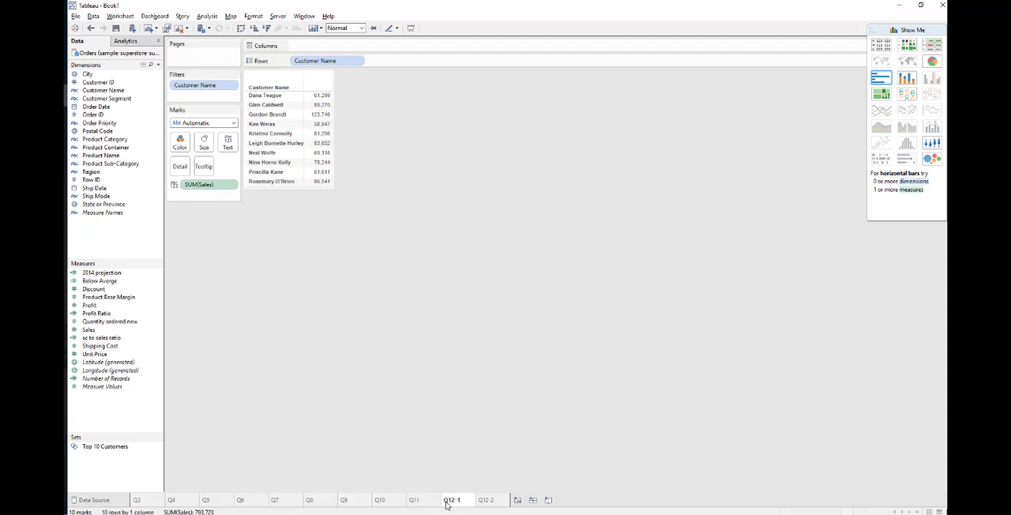
pyautogui.click(485, 500)
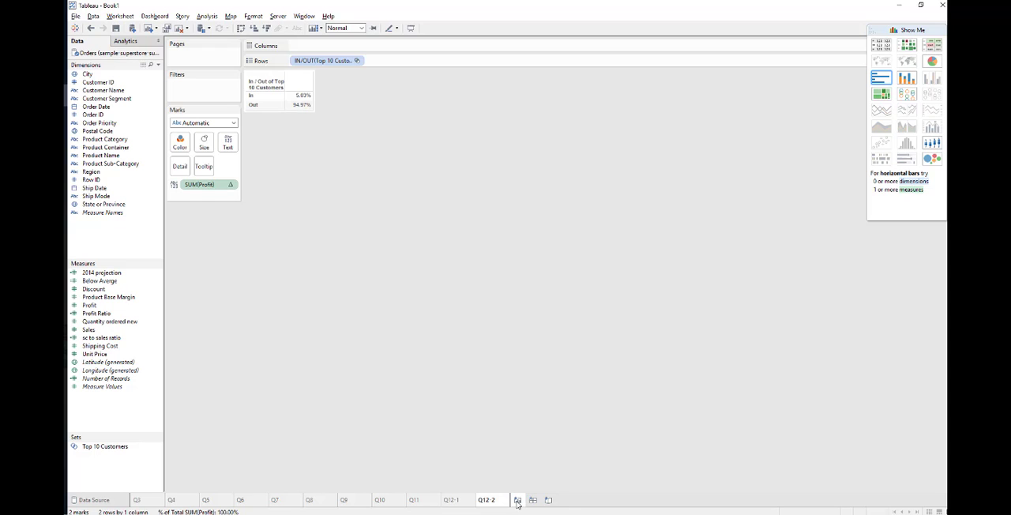
pyautogui.click(517, 500)
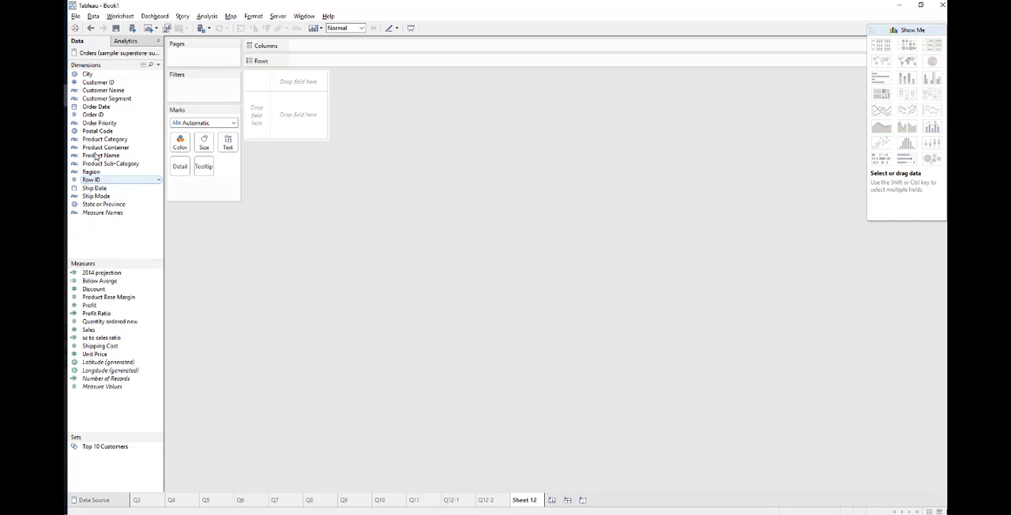
# Switch to the PDF guide and read question 13 on the Moving Average of Sales in June of 2012, highlighting its key phrases
pyautogui.click(64, 73)
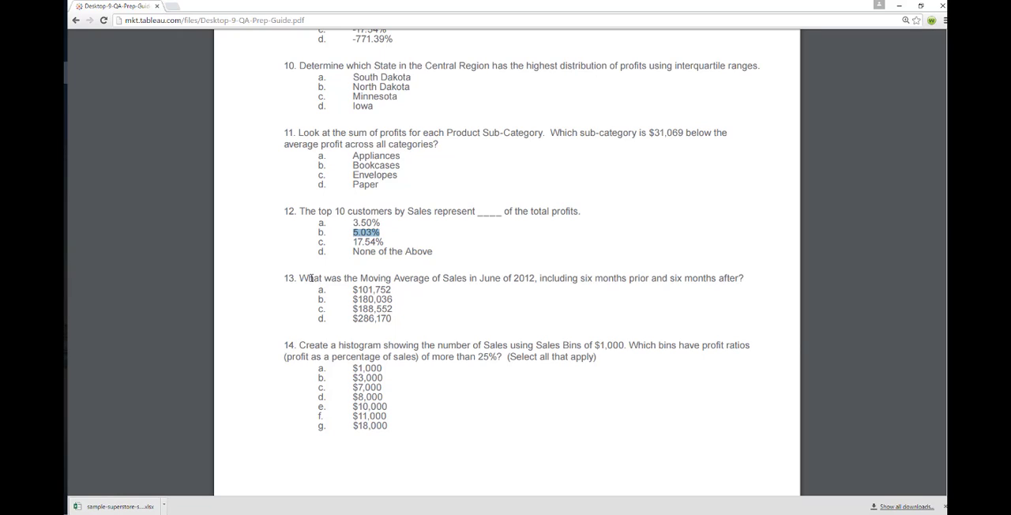
pyautogui.moveTo(300, 278); pyautogui.dragTo(533, 281)
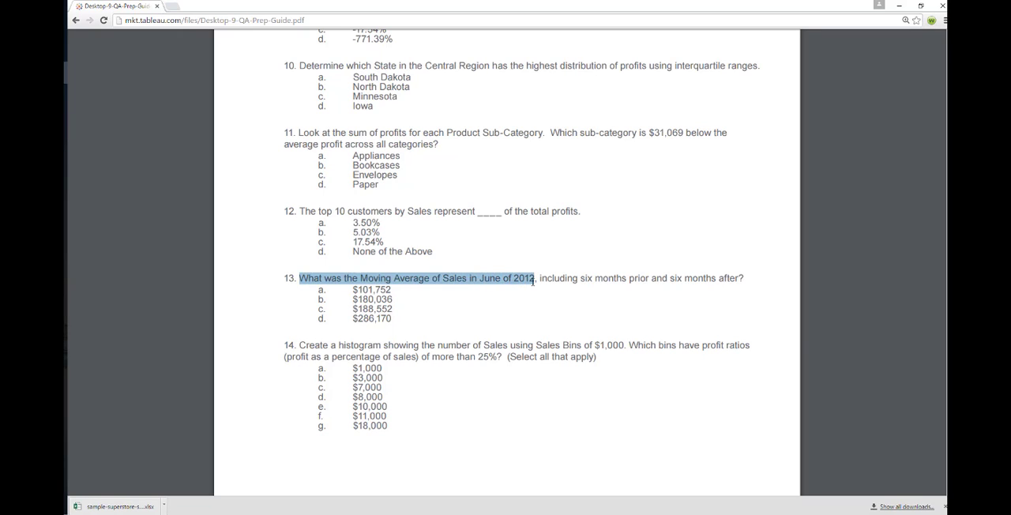
pyautogui.moveTo(538, 279); pyautogui.dragTo(736, 283)
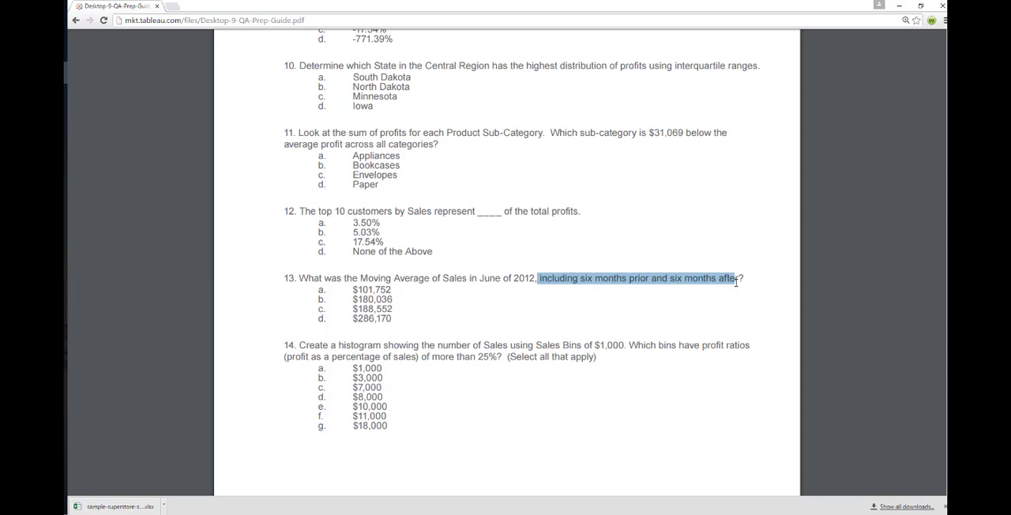
pyautogui.click(602, 287)
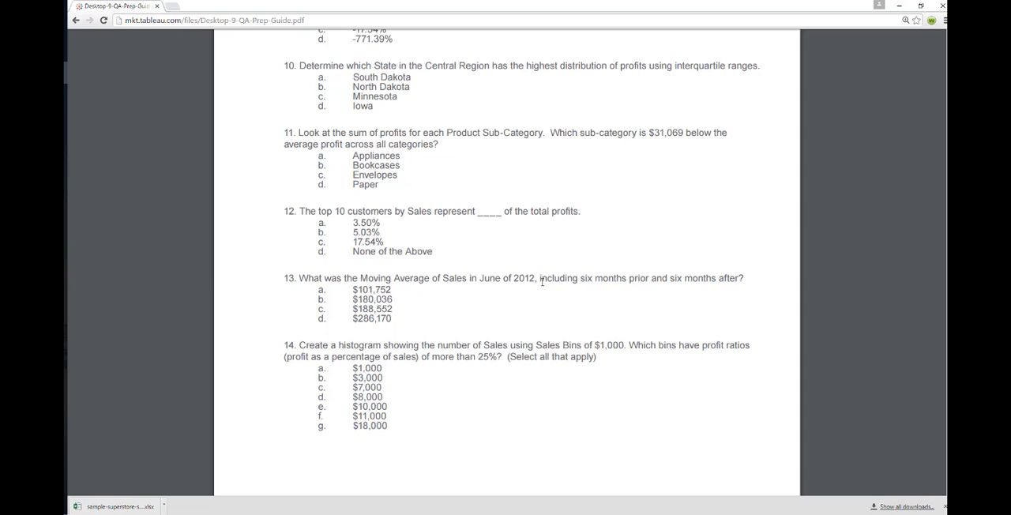
pyautogui.moveTo(541, 281); pyautogui.dragTo(743, 285)
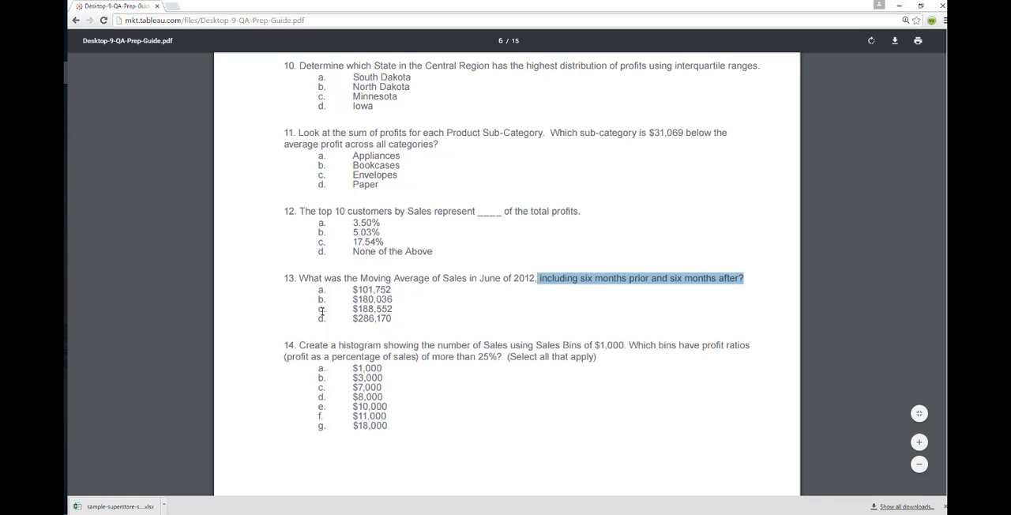
pyautogui.moveTo(300, 278); pyautogui.dragTo(532, 282)
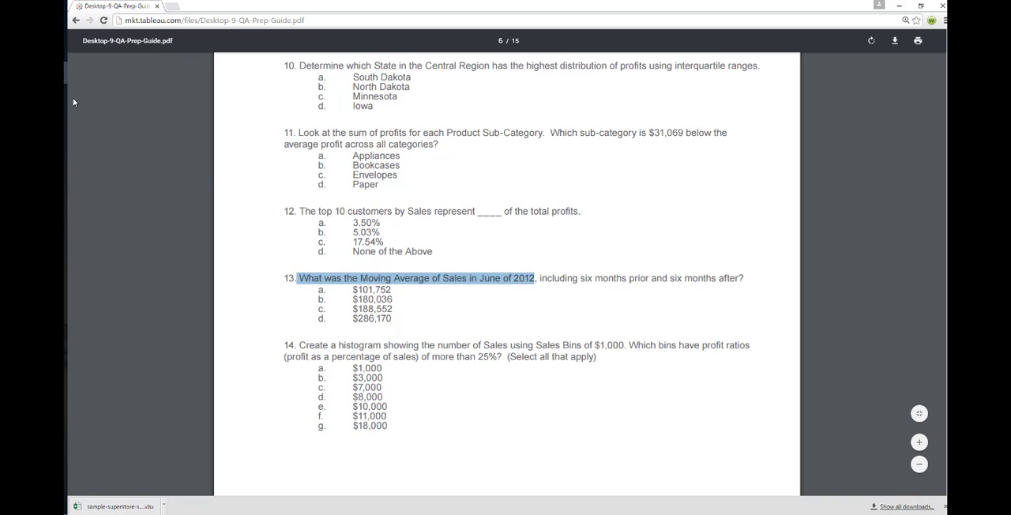
# Switch back to Tableau and rename the new worksheet Q13
pyautogui.hotkey('alt', 'Tab')
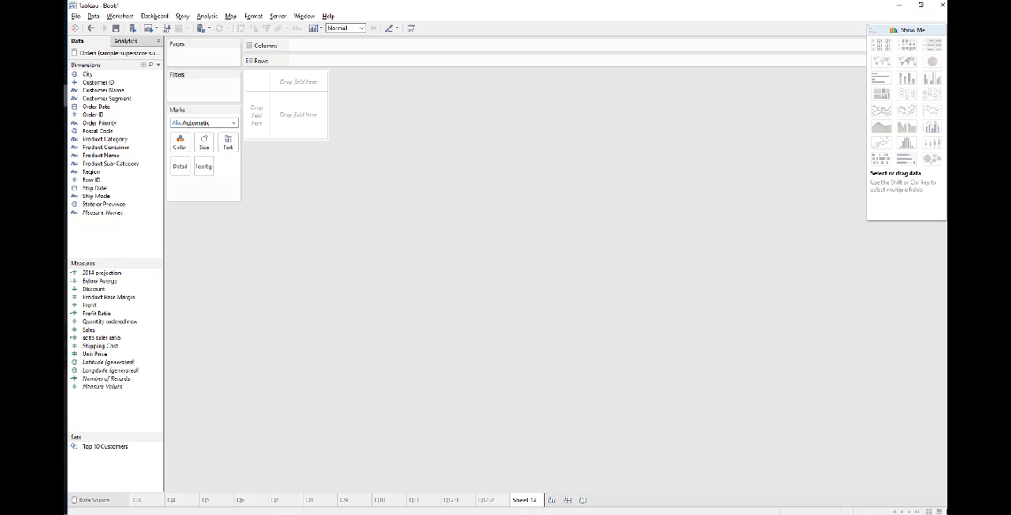
pyautogui.rightClick(531, 501)
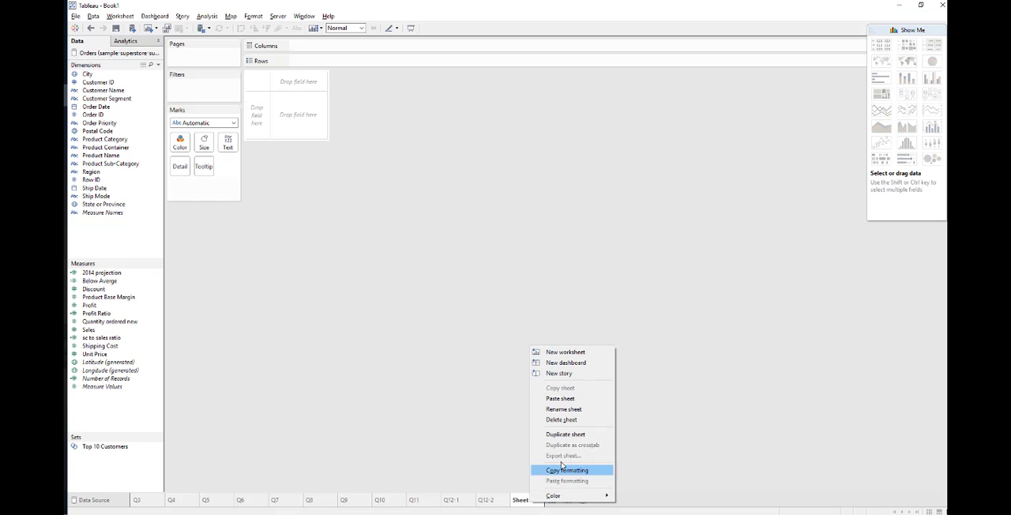
pyautogui.click(563, 409)
pyautogui.write('Q13')
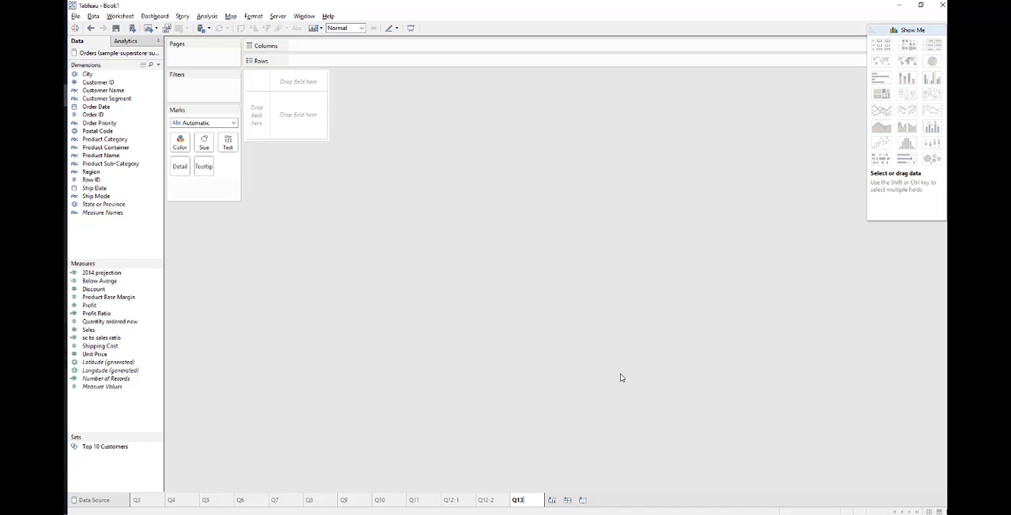
pyautogui.press('Return')
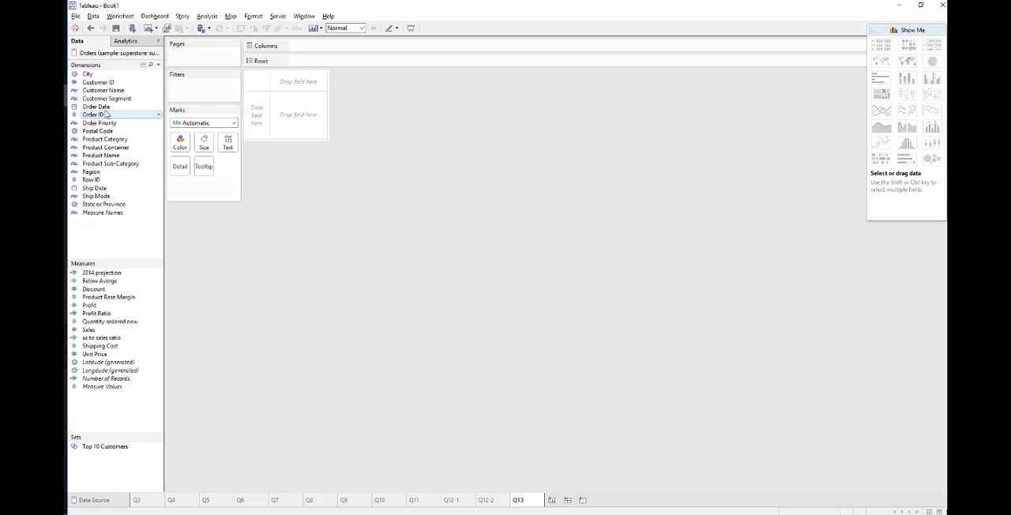
# Build a text table of Sales with Order Date in rows, broken down by year, quarter and month
pyautogui.moveTo(103, 107); pyautogui.dragTo(257, 120)
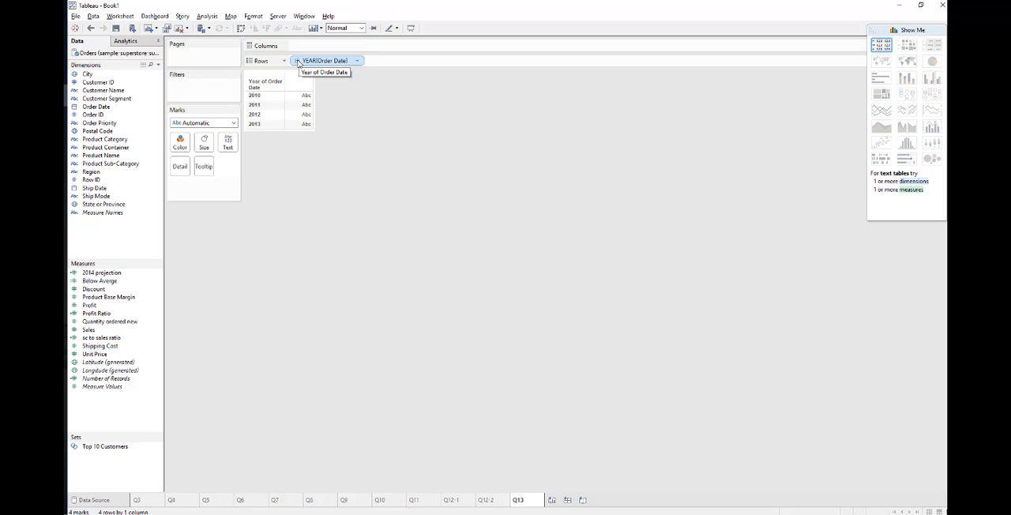
pyautogui.click(297, 61)
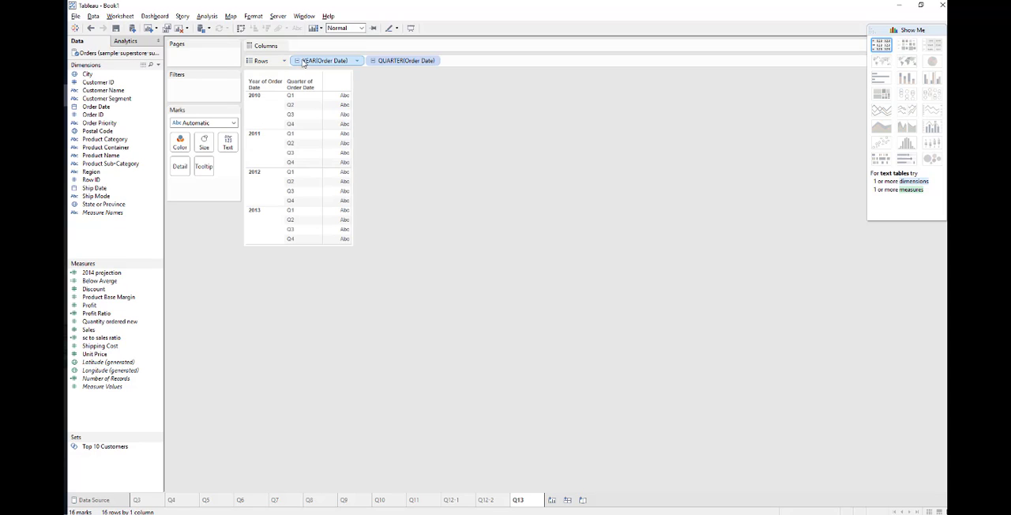
pyautogui.click(374, 61)
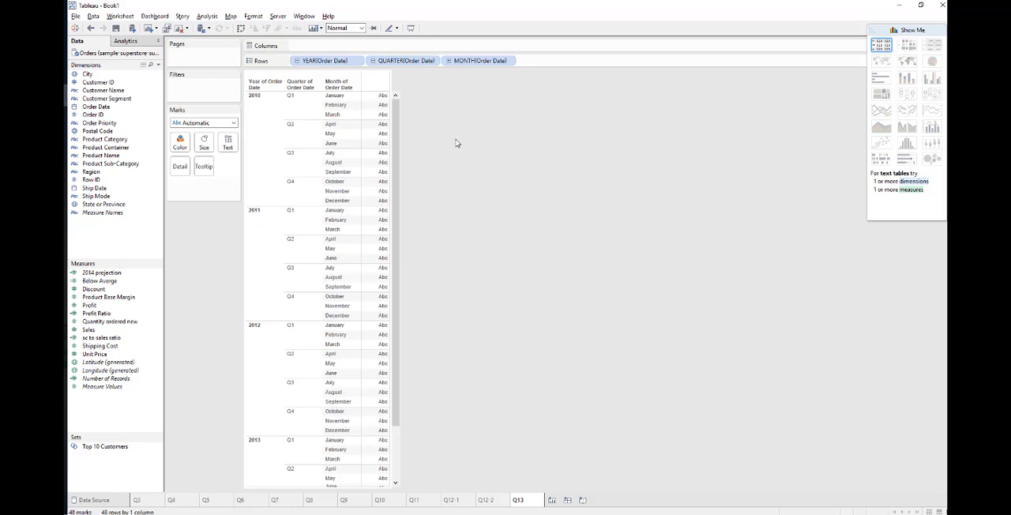
pyautogui.moveTo(112, 328); pyautogui.dragTo(385, 319)
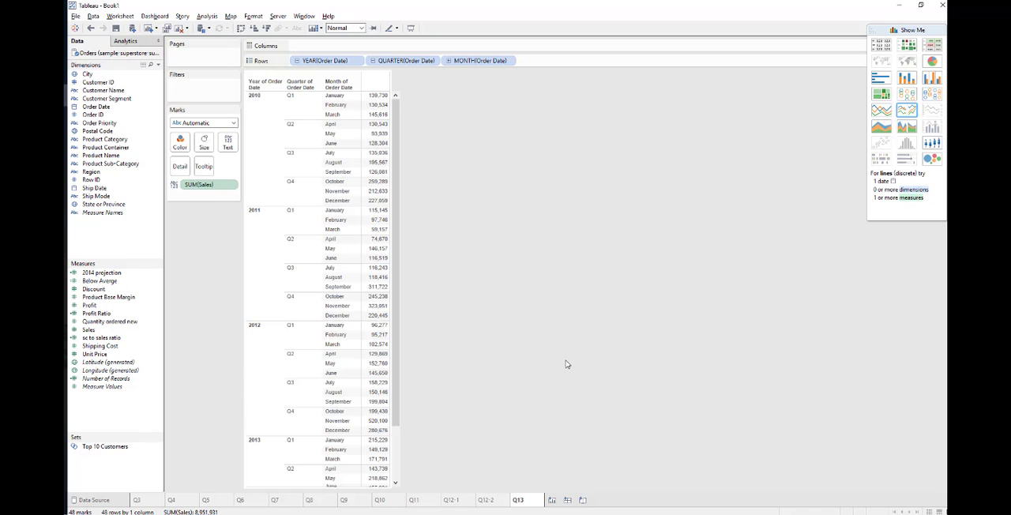
# Add a Moving Calculation table calculation to Sales that summarizes values using Average
pyautogui.click(231, 185)
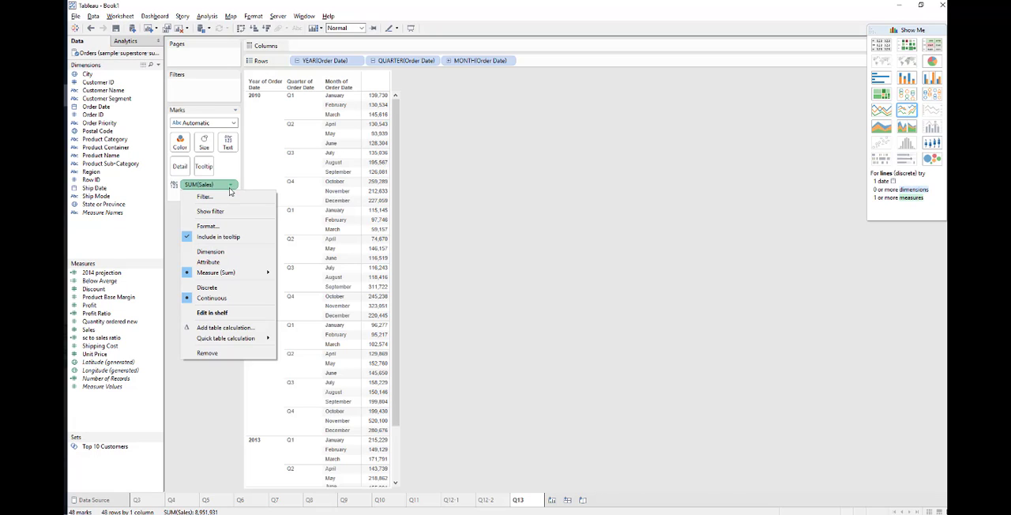
pyautogui.moveTo(255, 339)
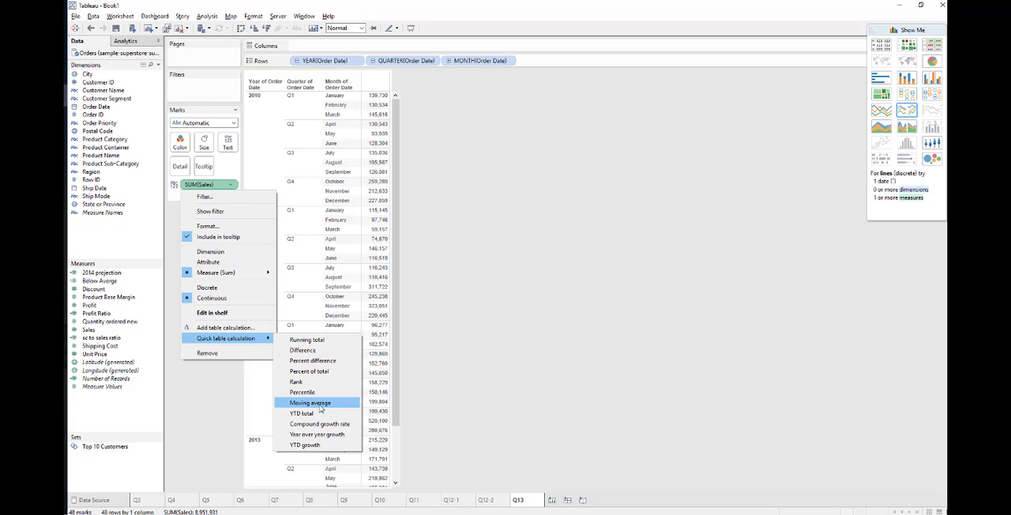
pyautogui.click(233, 332)
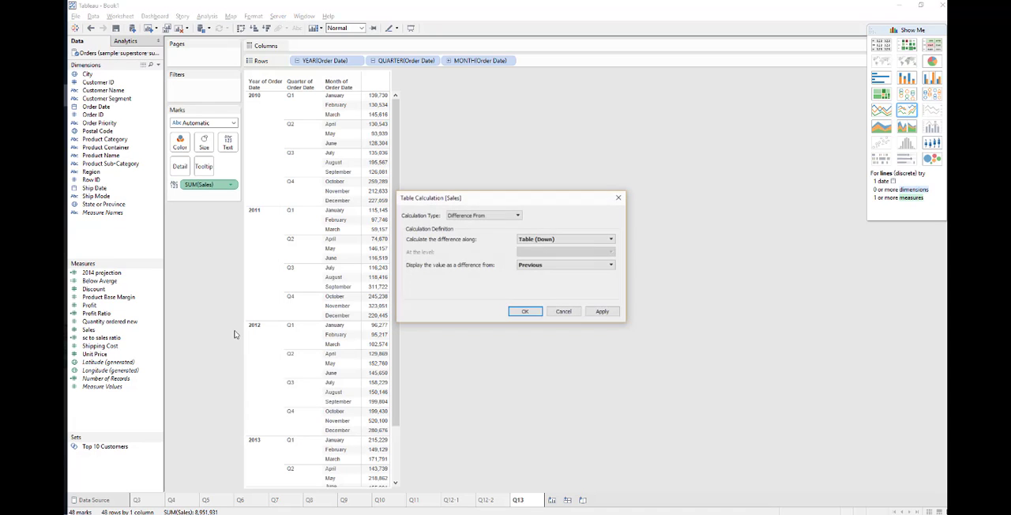
pyautogui.click(484, 216)
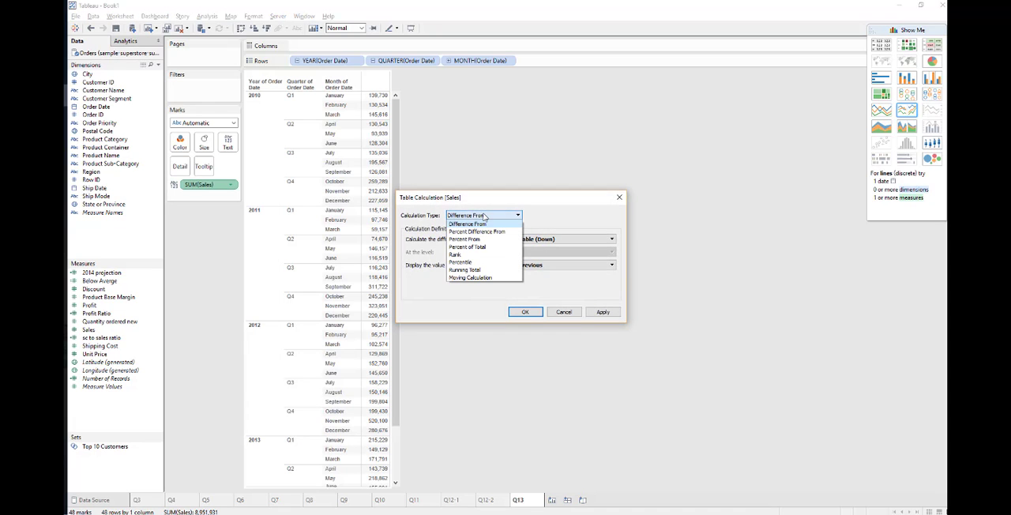
pyautogui.click(486, 278)
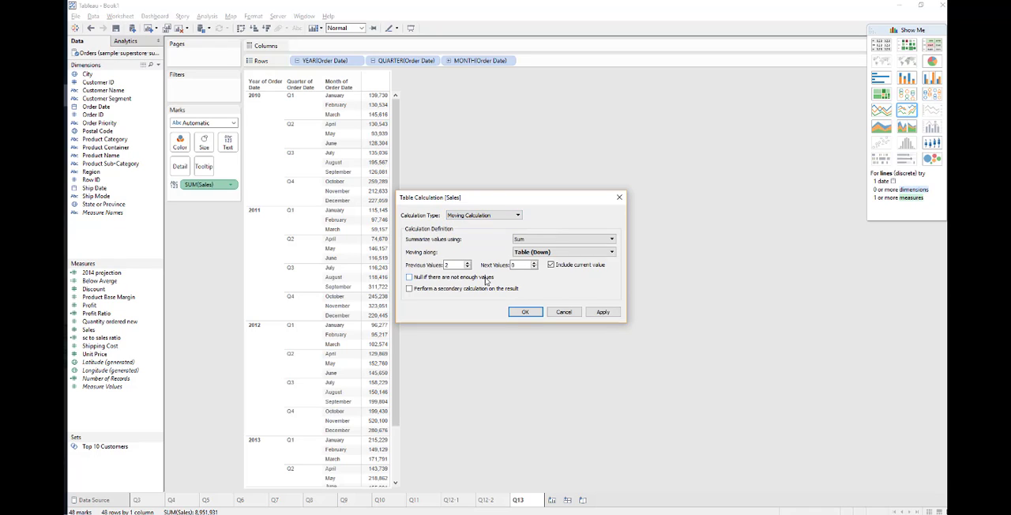
pyautogui.click(544, 239)
pyautogui.click(539, 255)
# Set the moving average to 6 previous and 6 next values, and apply the table calculation
pyautogui.click(466, 266)
pyautogui.click(533, 265)
pyautogui.click(604, 312)
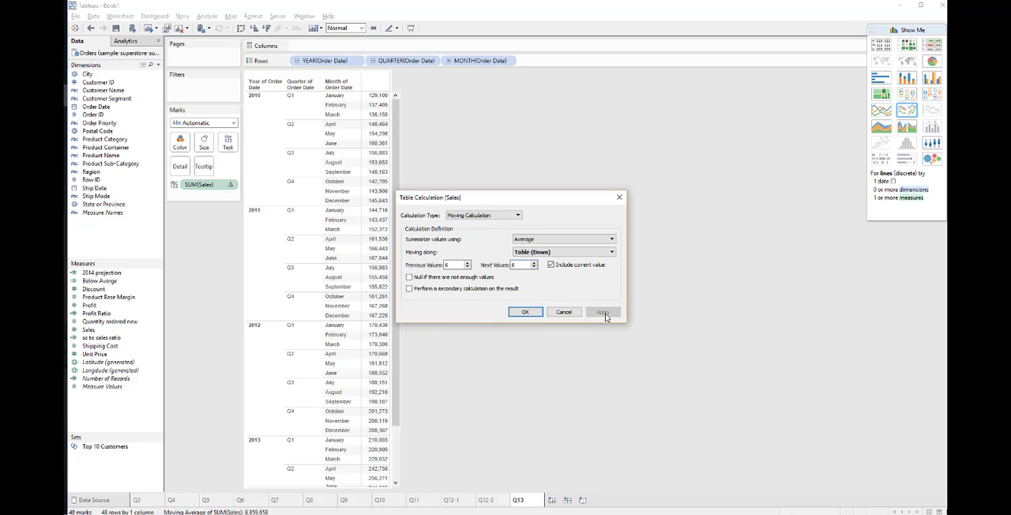
pyautogui.click(525, 312)
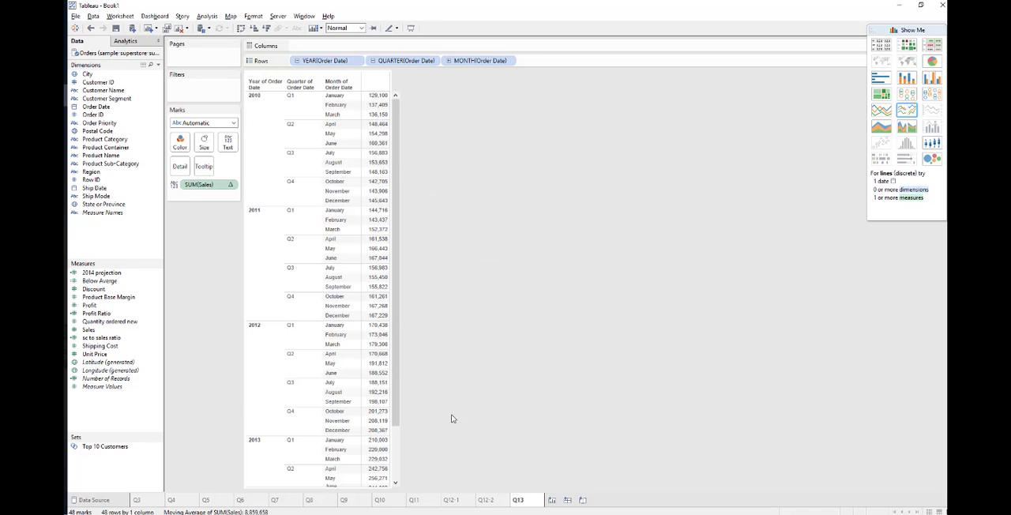
# Check the June 2012 moving average in the table and highlight $188,552 as the answer to question 13 in the PDF guide
pyautogui.click(340, 374)
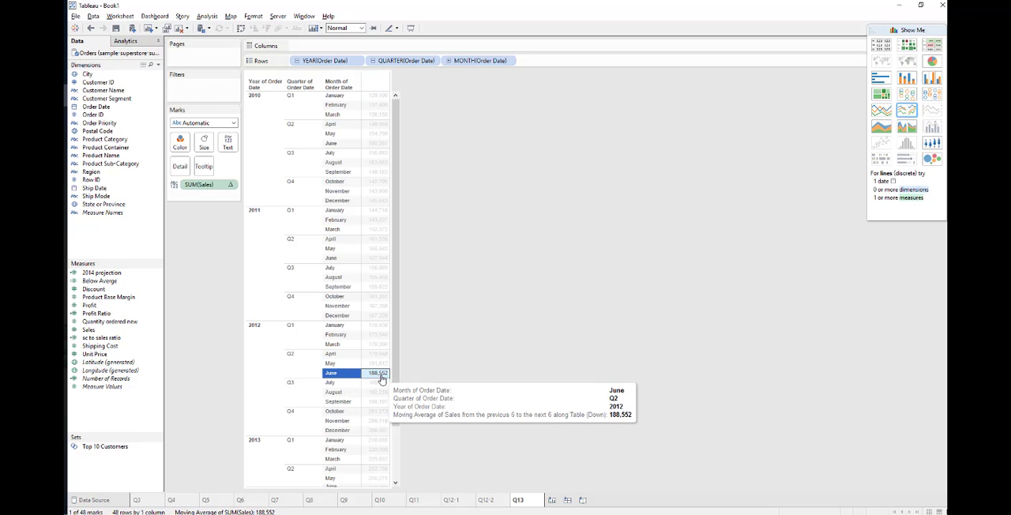
pyautogui.click(64, 72)
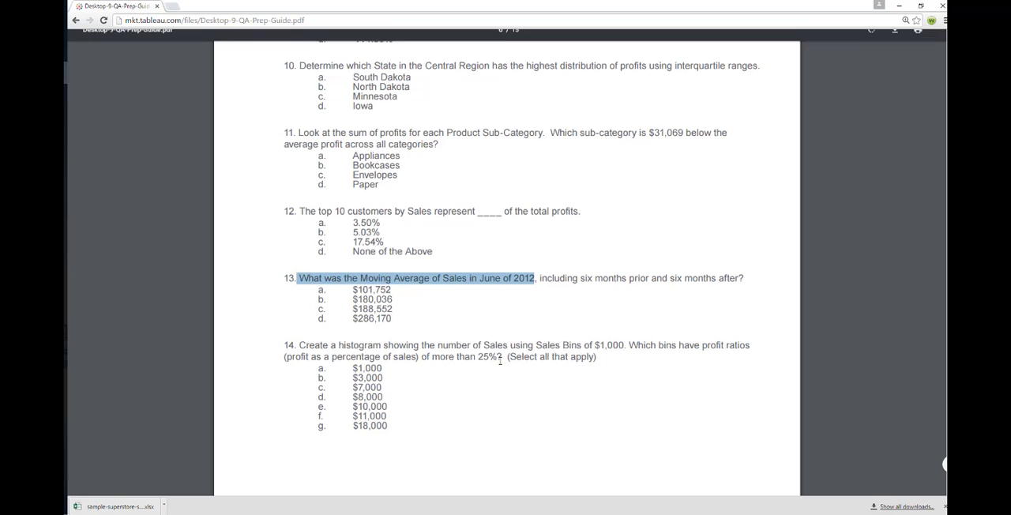
pyautogui.doubleClick(382, 312)
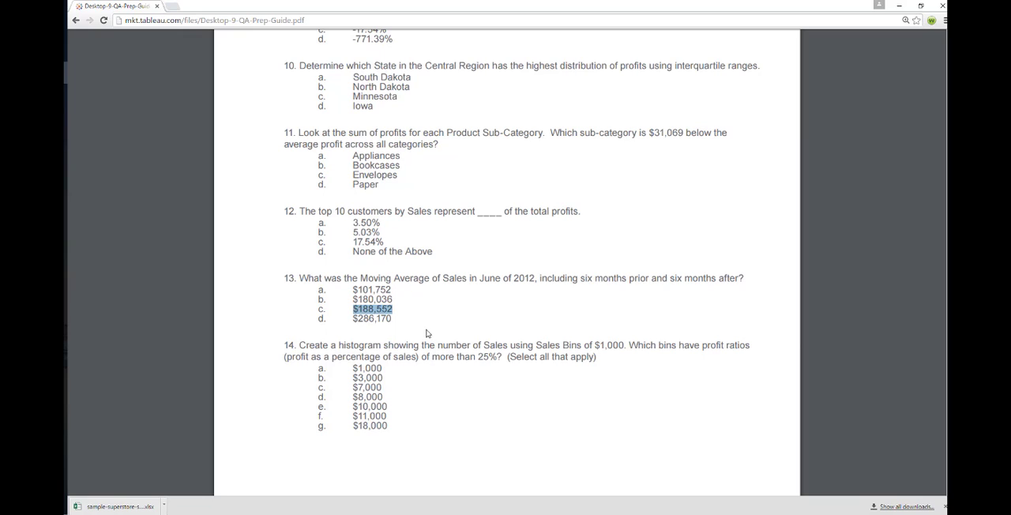
# Read question 14 in the PDF guide, highlighting the $1,000 Sales Bins, the profit ratio above 25% and the "Select all that apply" instruction
pyautogui.scroll(-1, 426, 333)
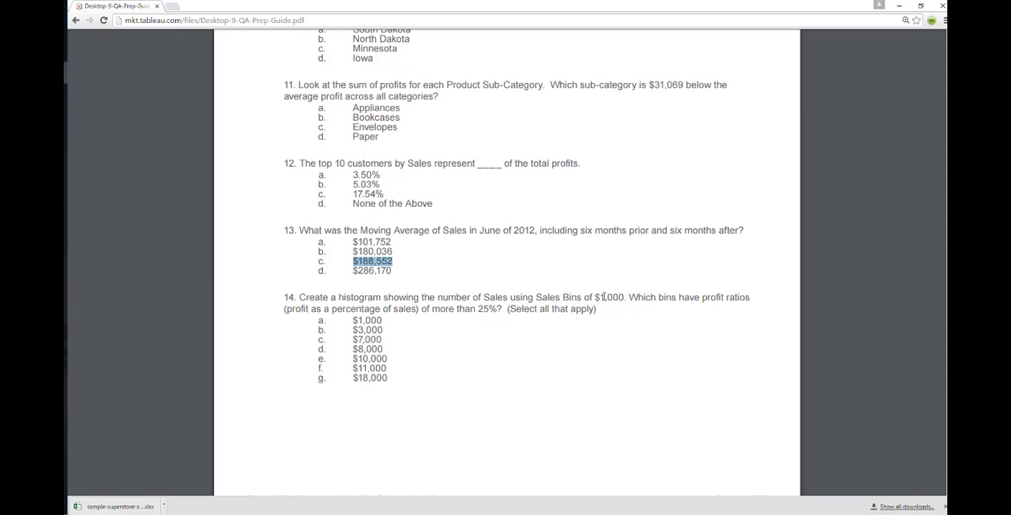
pyautogui.moveTo(595, 297); pyautogui.dragTo(626, 297)
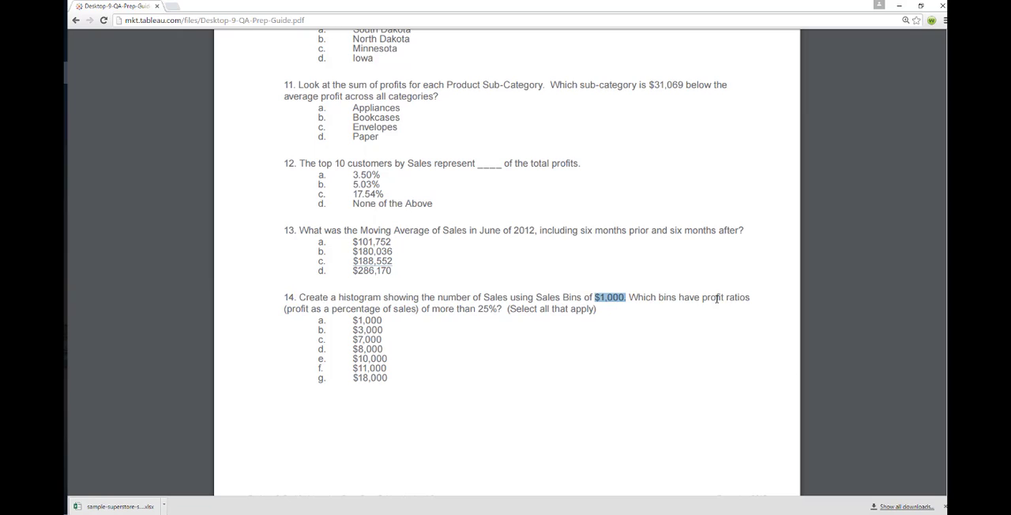
pyautogui.doubleClick(300, 309)
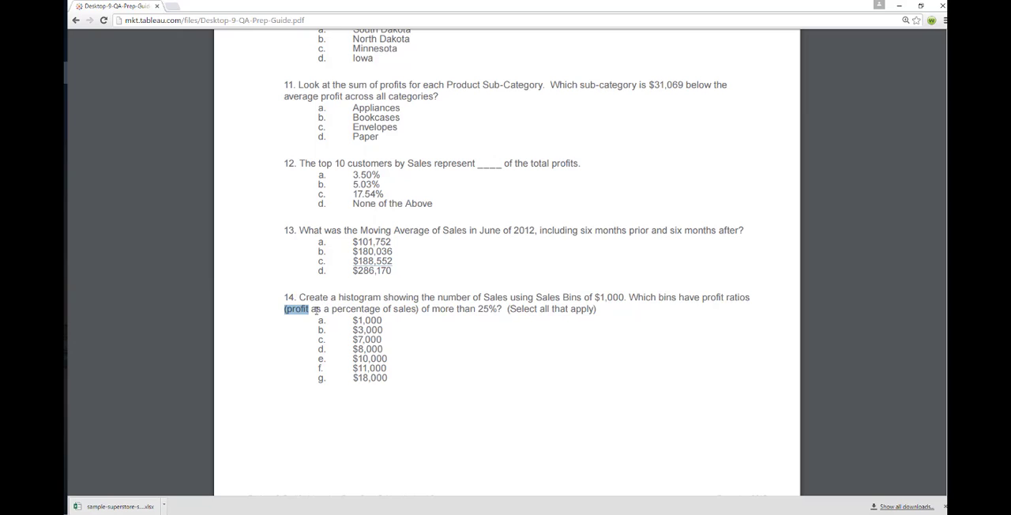
pyautogui.click(405, 308)
pyautogui.moveTo(416, 310); pyautogui.dragTo(499, 312)
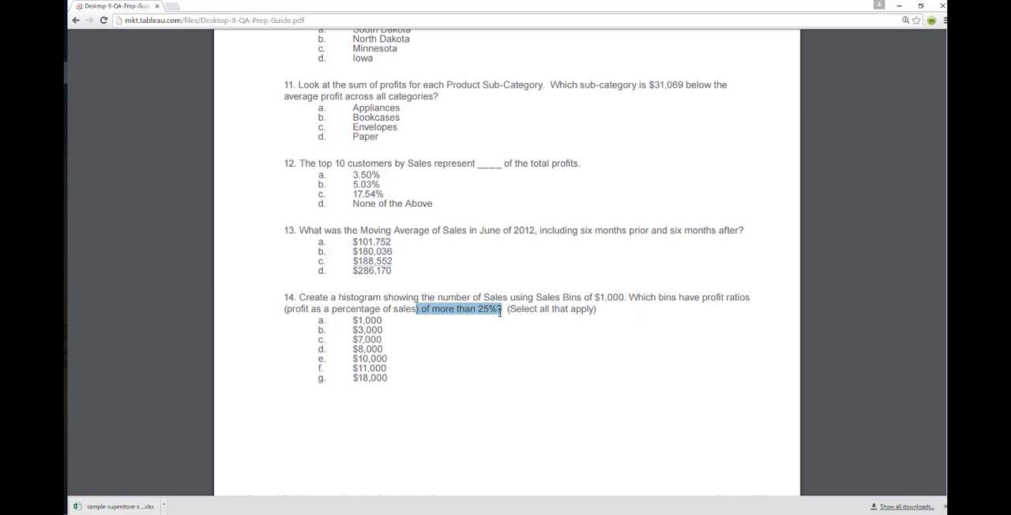
pyautogui.moveTo(536, 298); pyautogui.dragTo(632, 298)
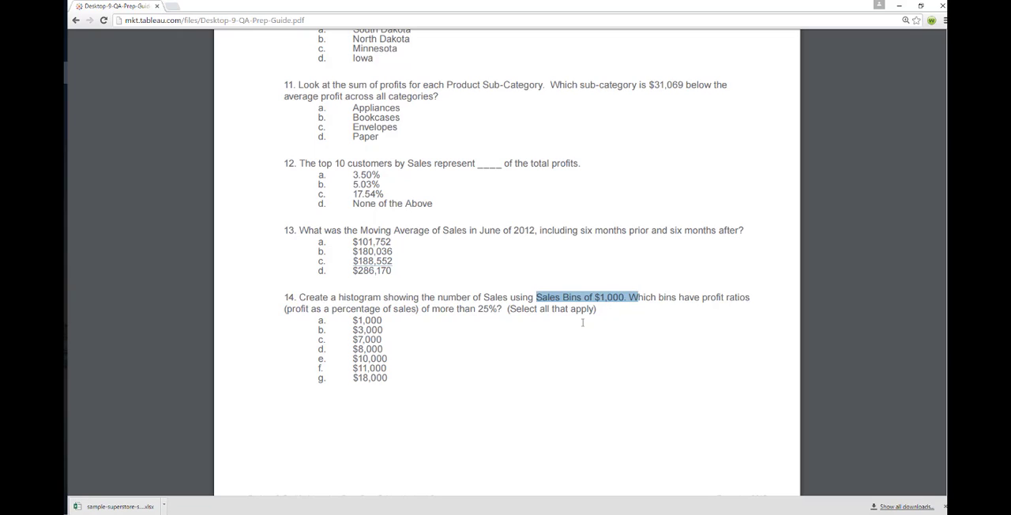
pyautogui.click(518, 304)
pyautogui.moveTo(299, 298); pyautogui.dragTo(508, 314)
pyautogui.click(598, 314)
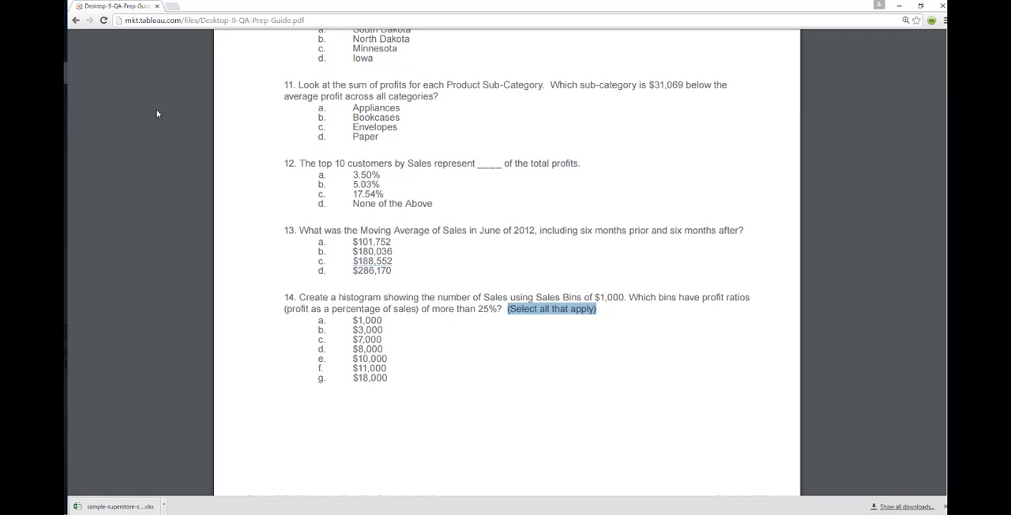
# Switch to Tableau, add a new worksheet after Q13 and name it Q14
pyautogui.click(65, 95)
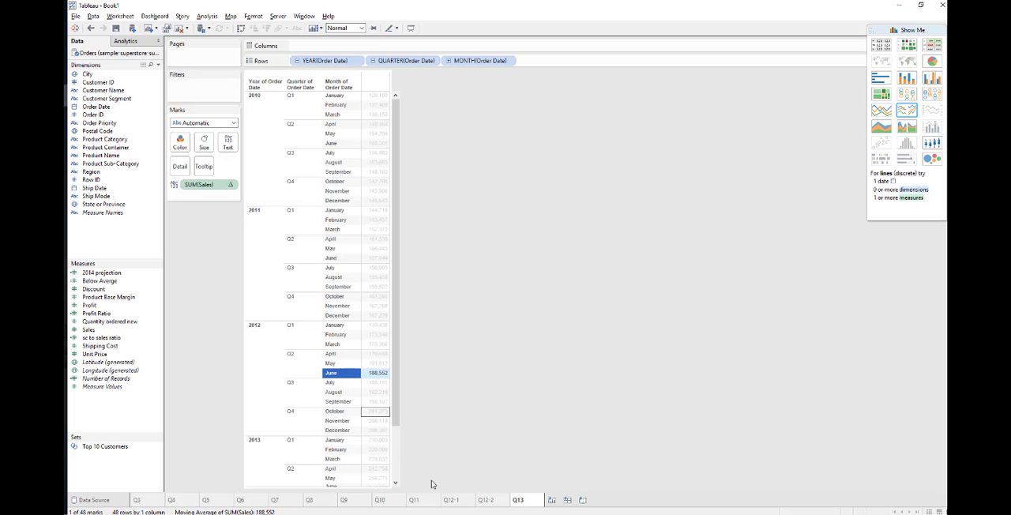
pyautogui.click(551, 501)
pyautogui.rightClick(550, 503)
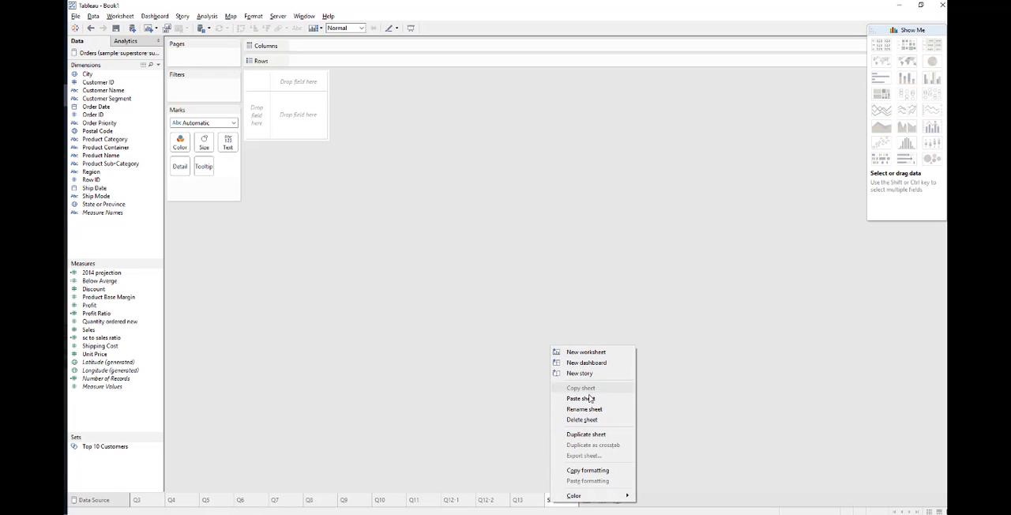
pyautogui.click(588, 410)
pyautogui.write('Q')
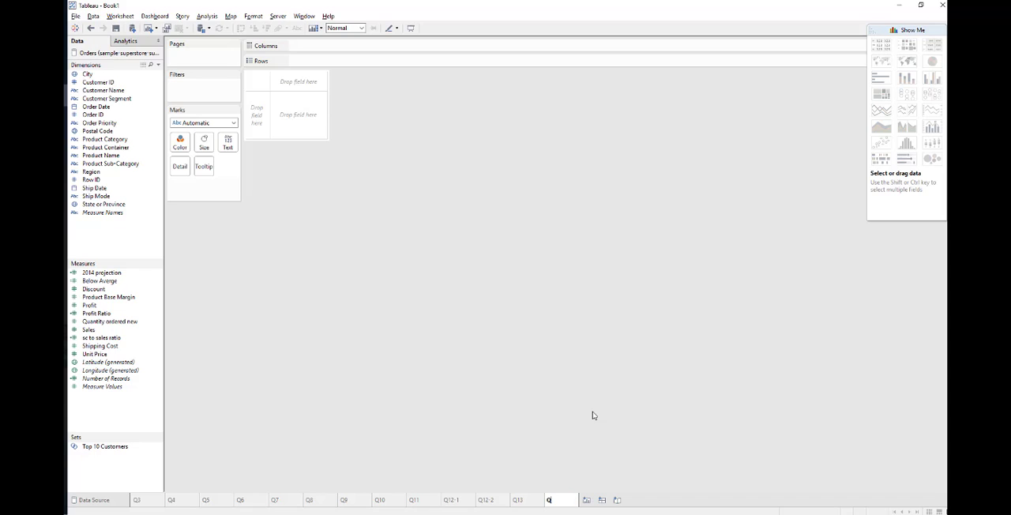
pyautogui.write('14')
pyautogui.press('Return')
# Return to the PDF guide and highlight "Sales Bins of $1,000" in question 14
pyautogui.click(65, 73)
pyautogui.moveTo(357, 296); pyautogui.dragTo(626, 297)
pyautogui.click(543, 297)
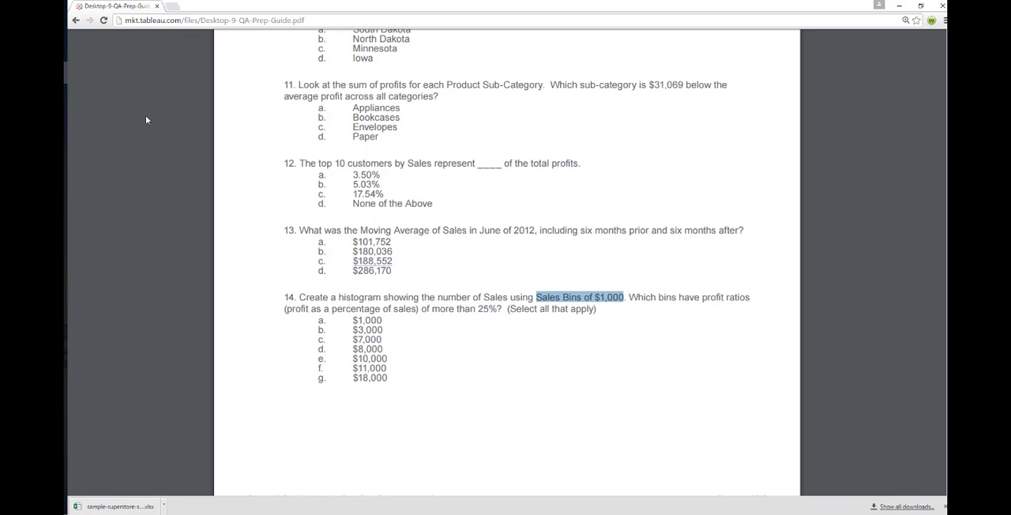
# In Tableau, create bins from the Sales measure with a bin size of 1,000, naming the field Sales 1K
pyautogui.moveTo(65, 95)
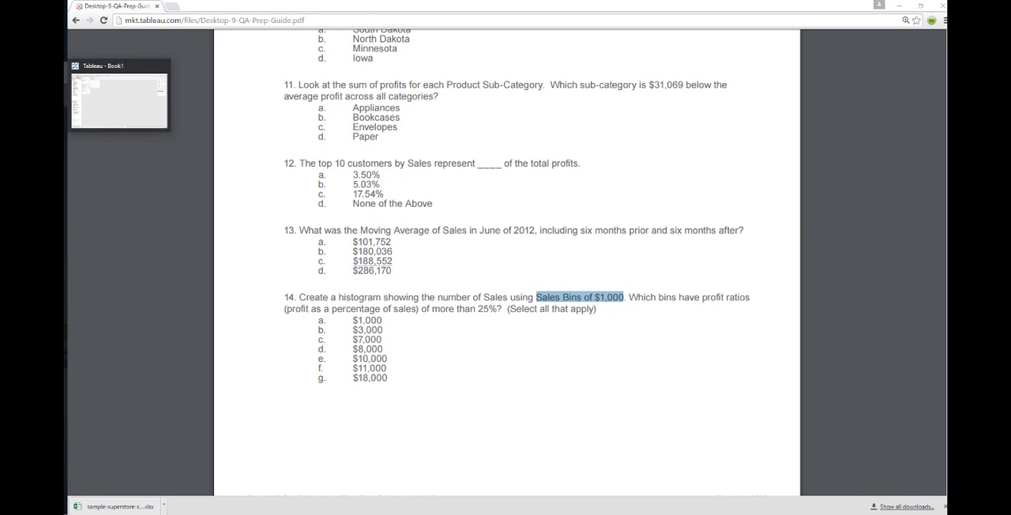
pyautogui.click(65, 95)
pyautogui.click(116, 330)
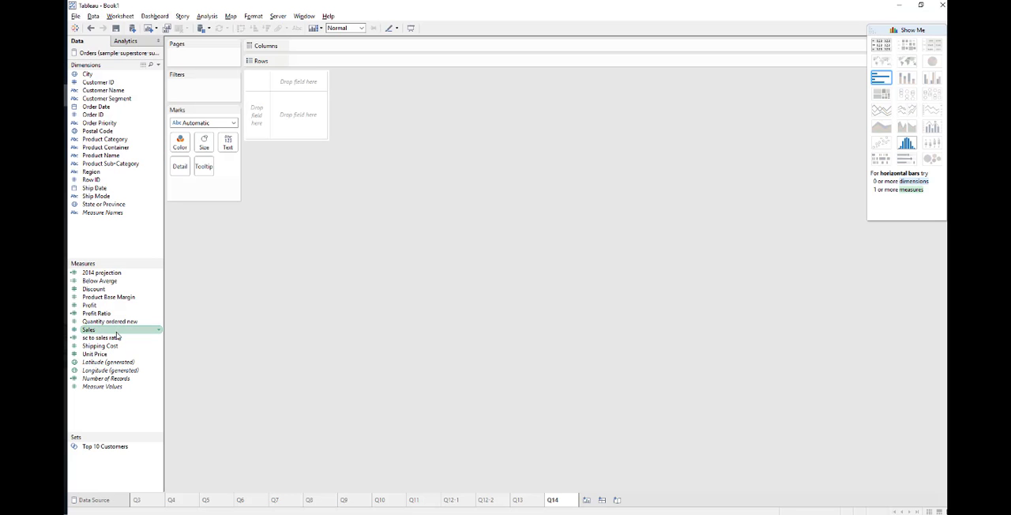
pyautogui.rightClick(116, 335)
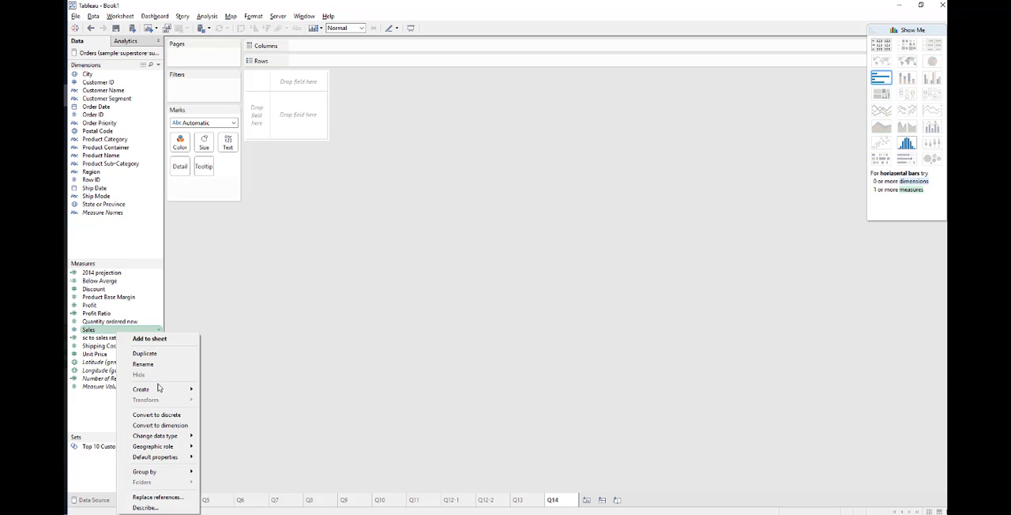
pyautogui.moveTo(160, 389)
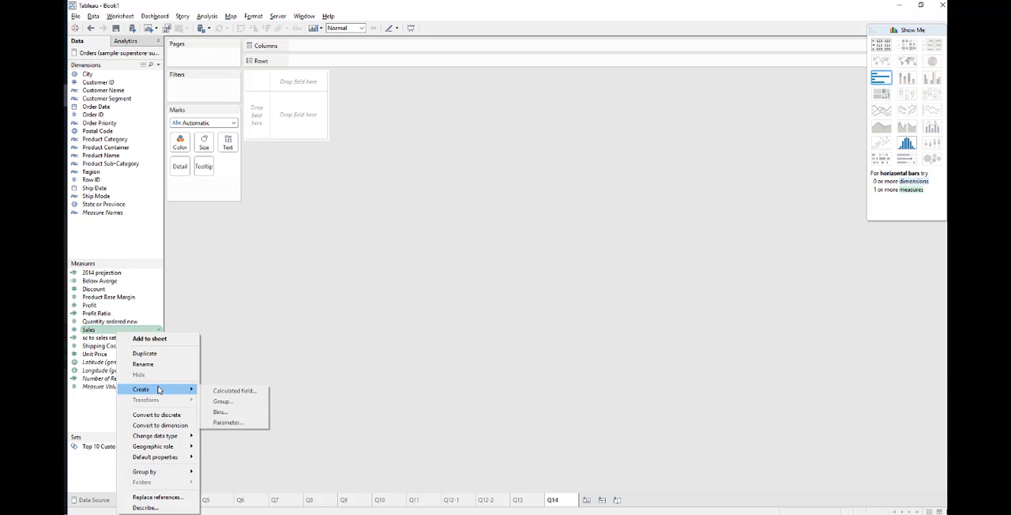
pyautogui.click(232, 418)
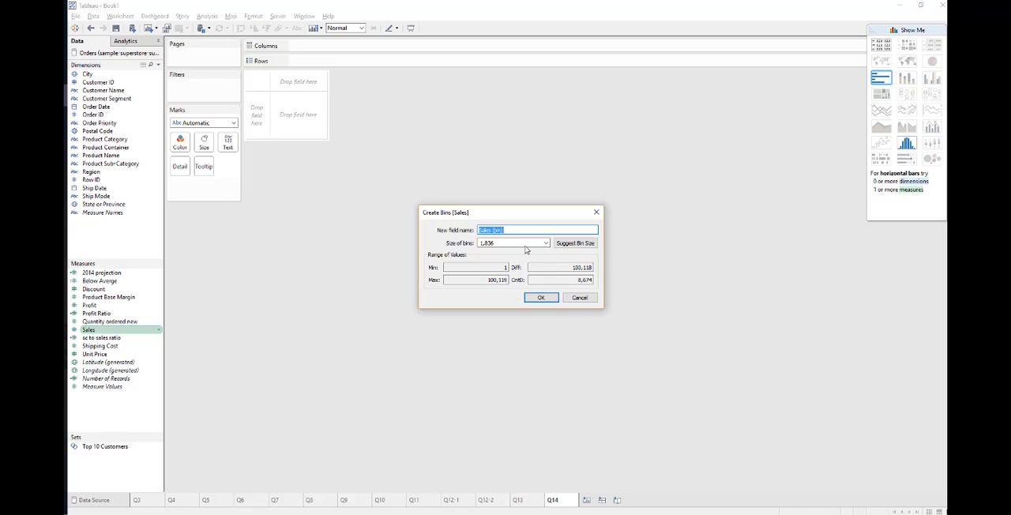
pyautogui.press('Tab')
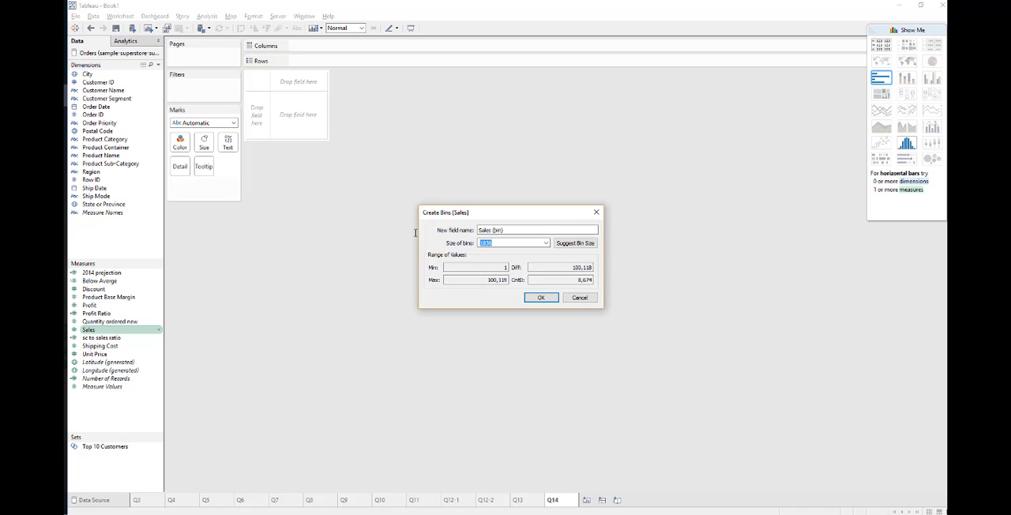
pyautogui.write('1000')
pyautogui.hotkey('shift', 'Tab')
pyautogui.write('S')
pyautogui.click(538, 299)
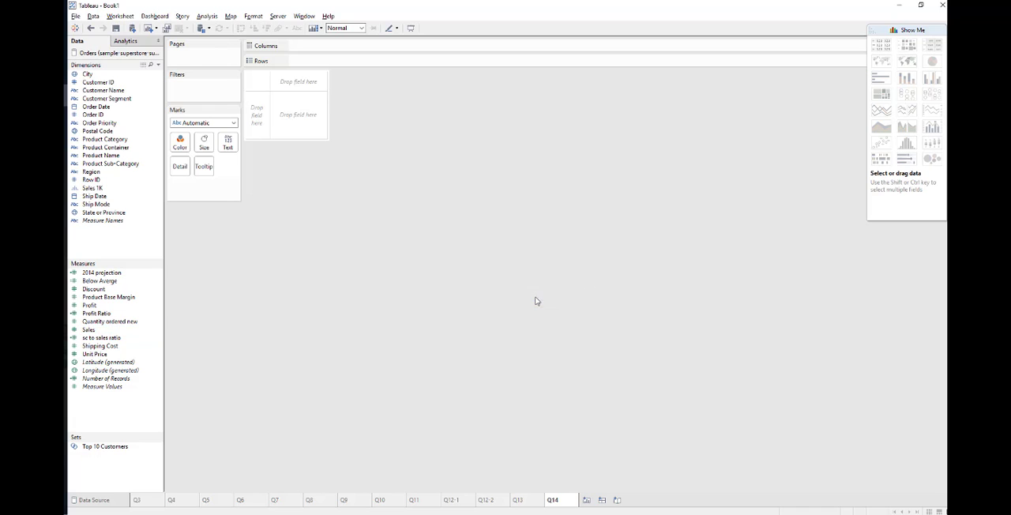
# Place the Sales 1K bins on the rows of the Q14 sheet and look through the listed bins
pyautogui.click(93, 189)
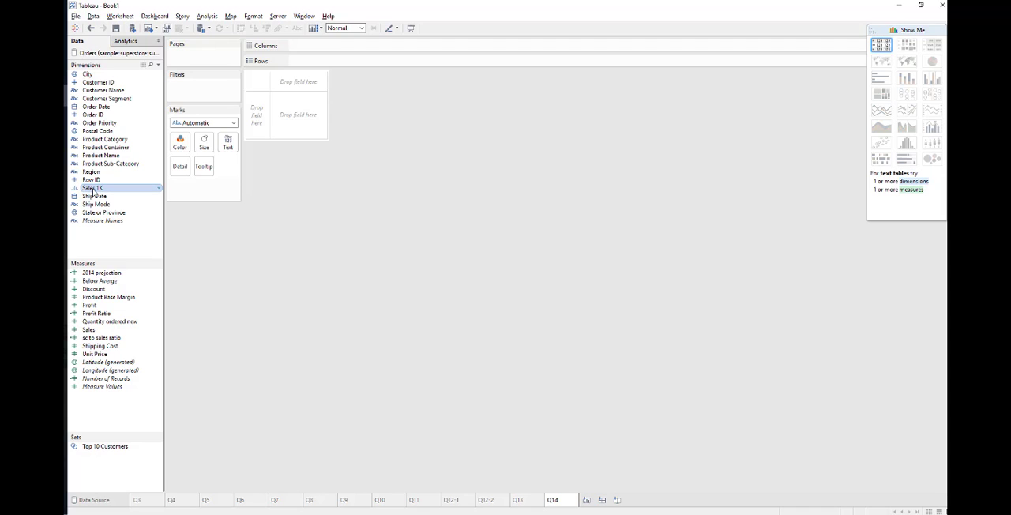
pyautogui.moveTo(93, 191); pyautogui.dragTo(269, 121)
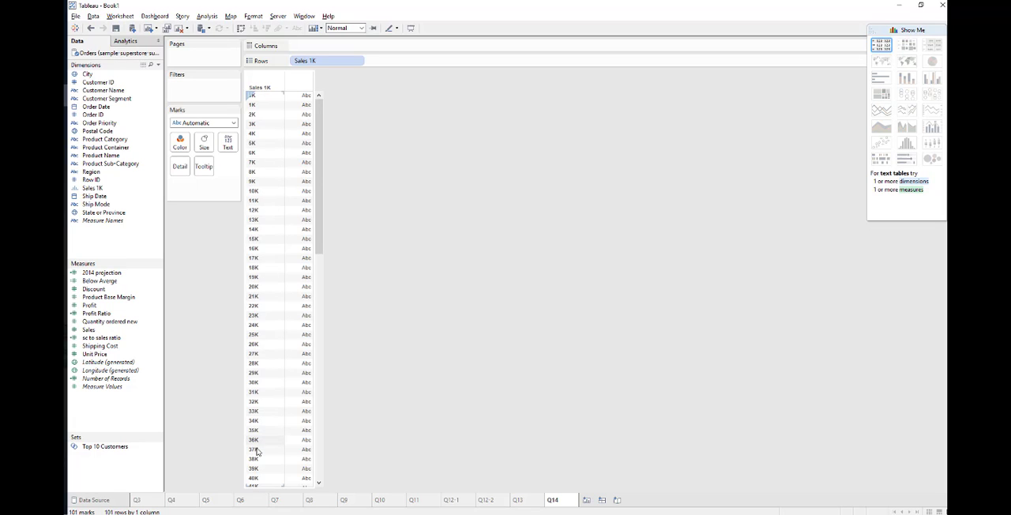
pyautogui.scroll(-15, 257, 451)
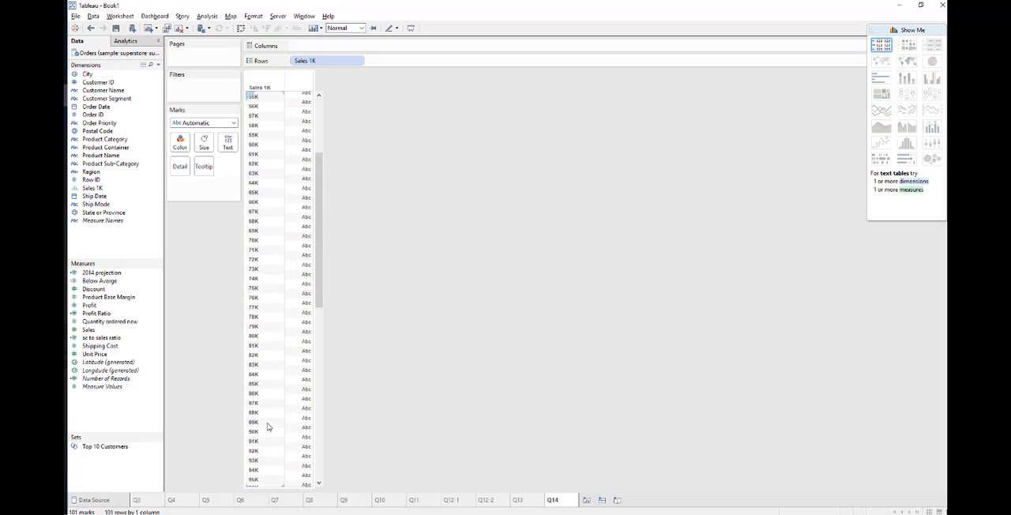
pyautogui.scroll(15, 267, 427)
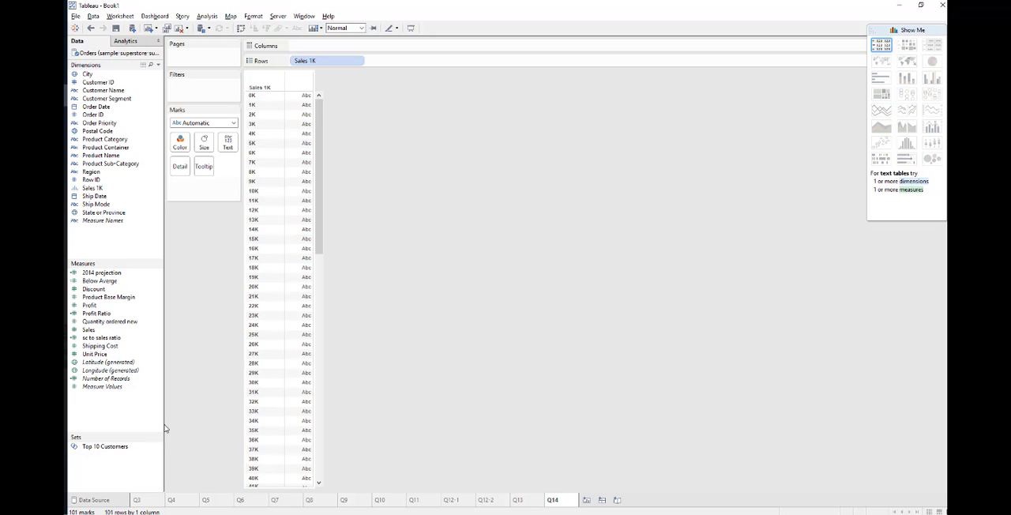
# Check in question 14 of the PDF guide how profit ratio is defined, then return to Tableau
pyautogui.hotkey('alt', 'Tab')
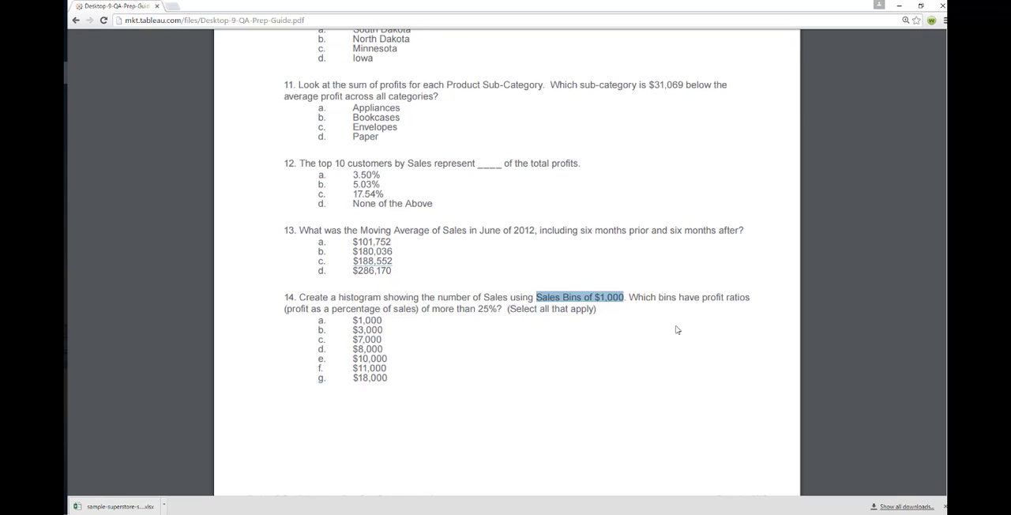
pyautogui.doubleClick(303, 309)
pyautogui.doubleClick(349, 309)
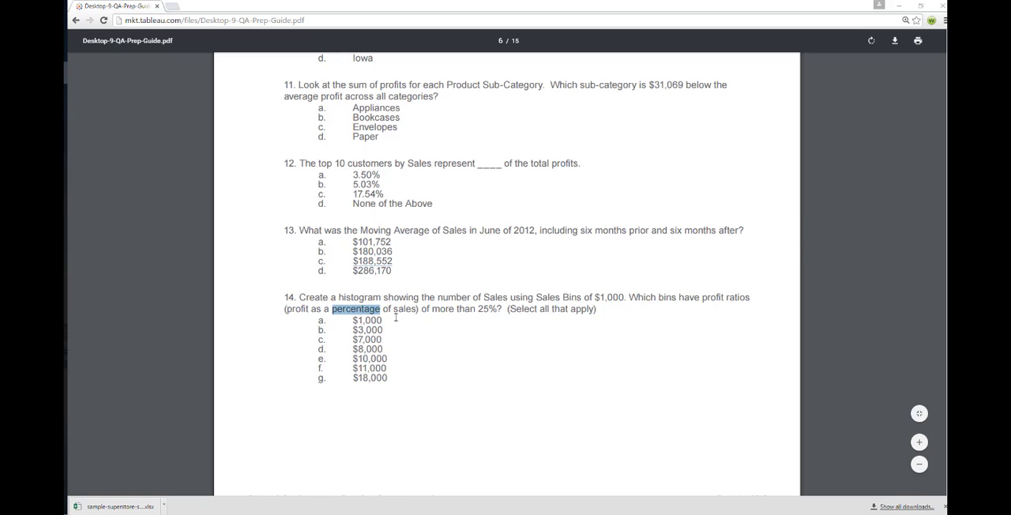
pyautogui.hotkey('alt', 'Tab')
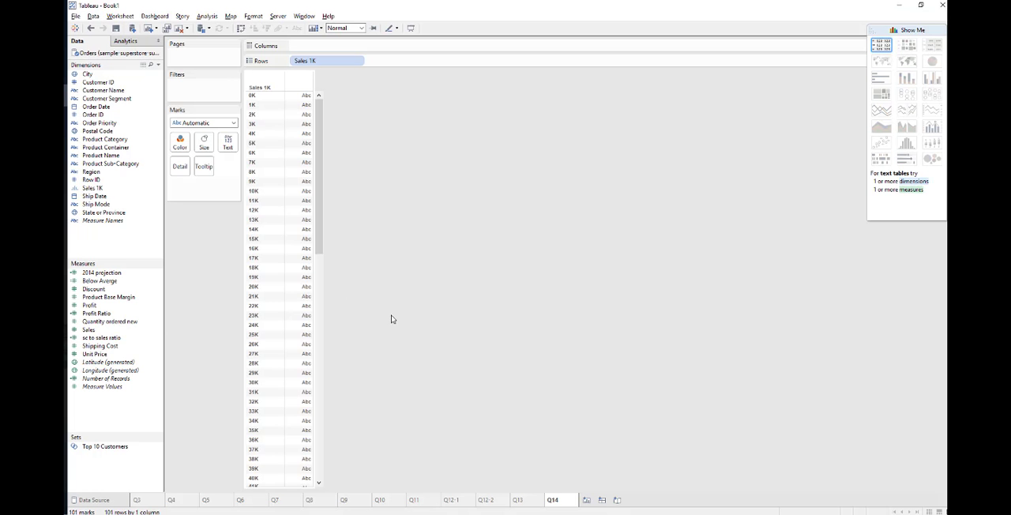
# Add Profit Ratio as the value for each sales bin and review its formula, keeping sum([Profit])/sum([Sales])
pyautogui.moveTo(109, 324); pyautogui.dragTo(298, 320)
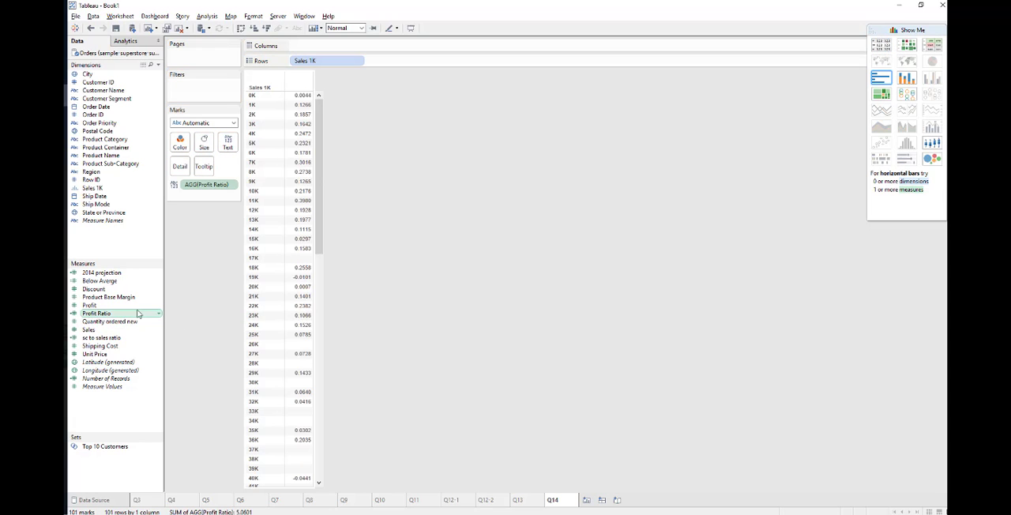
pyautogui.rightClick(106, 314)
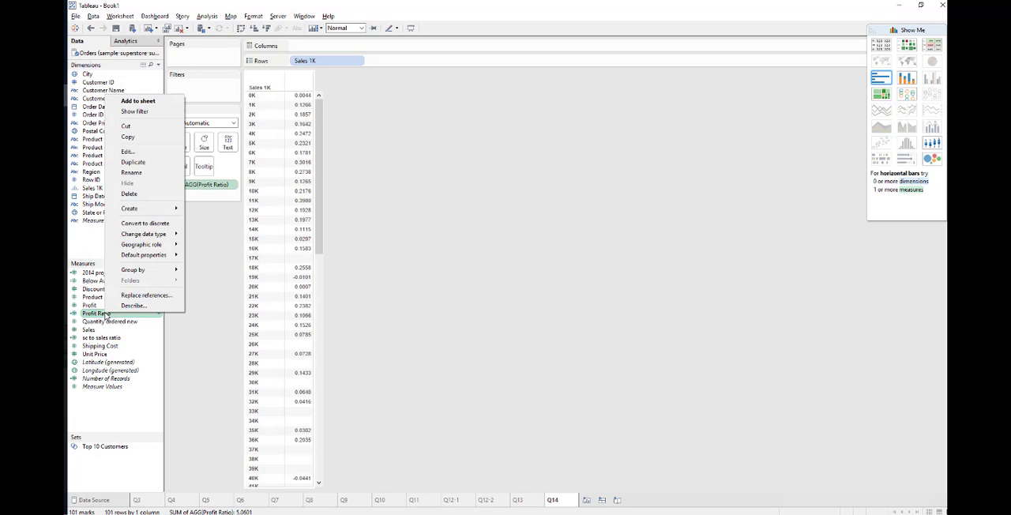
pyautogui.click(133, 151)
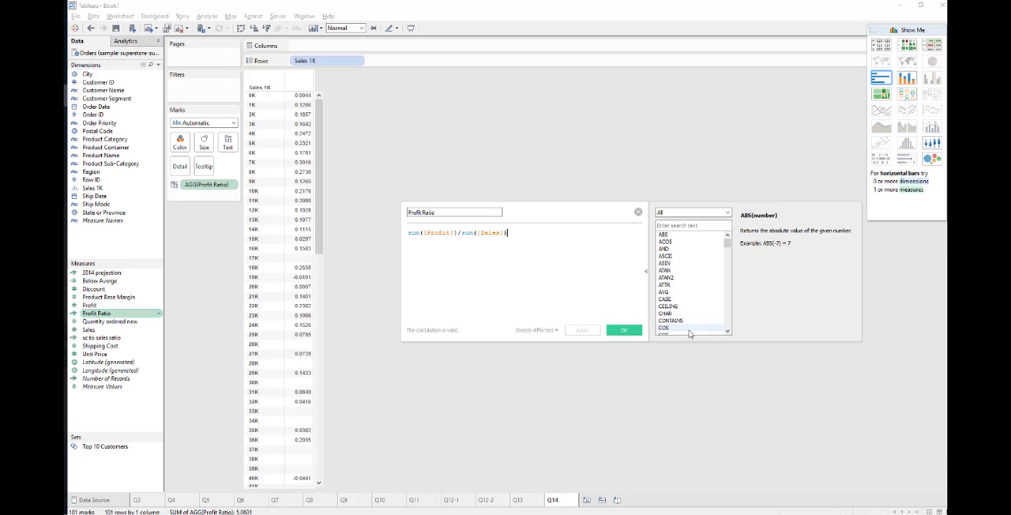
pyautogui.click(625, 329)
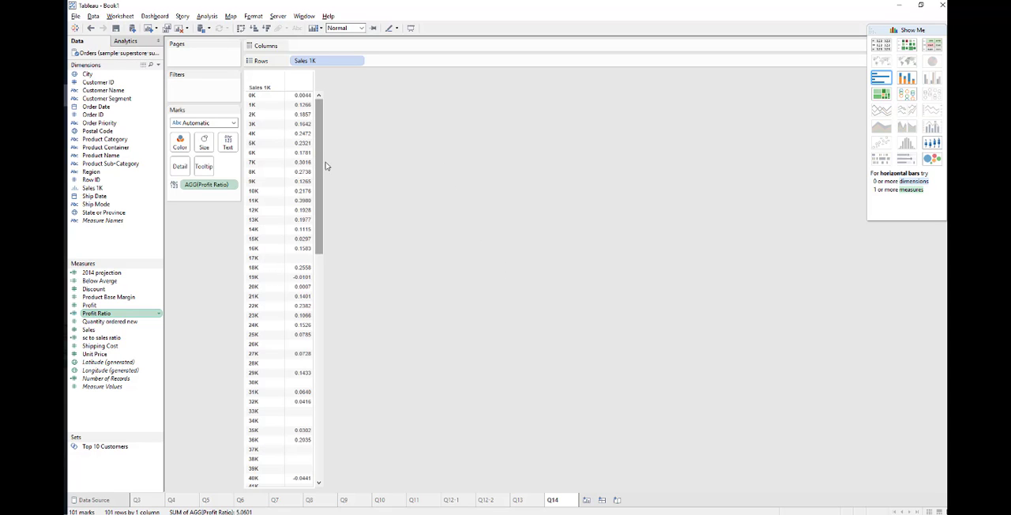
# Convert the profit ratio table into a horizontal bar chart and collapse the chart type chooser
pyautogui.scroll(-10, 417, 226)
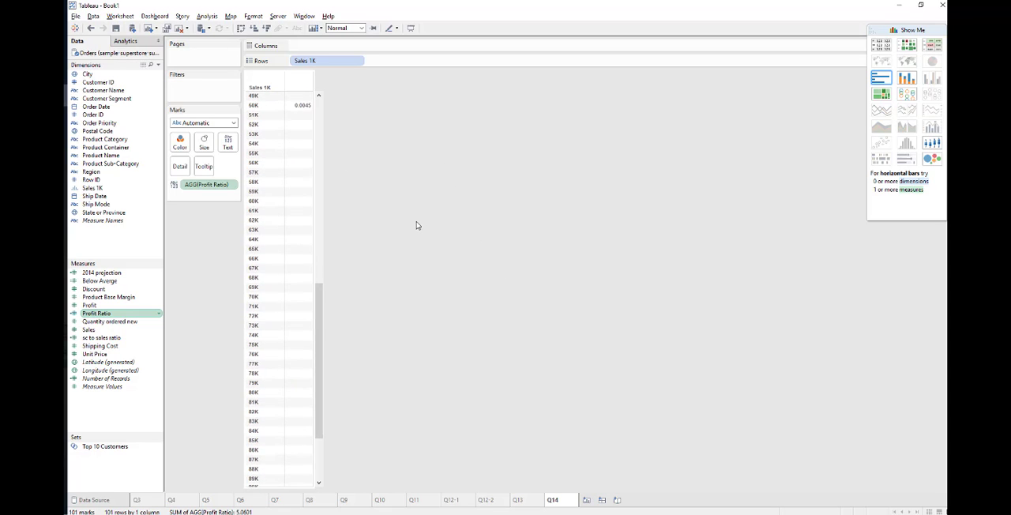
pyautogui.scroll(10, 417, 225)
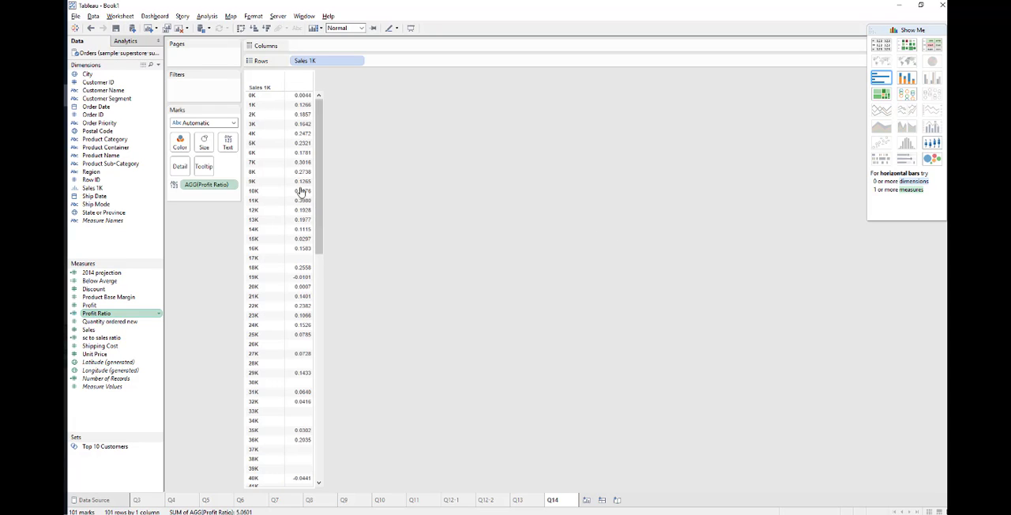
pyautogui.click(879, 80)
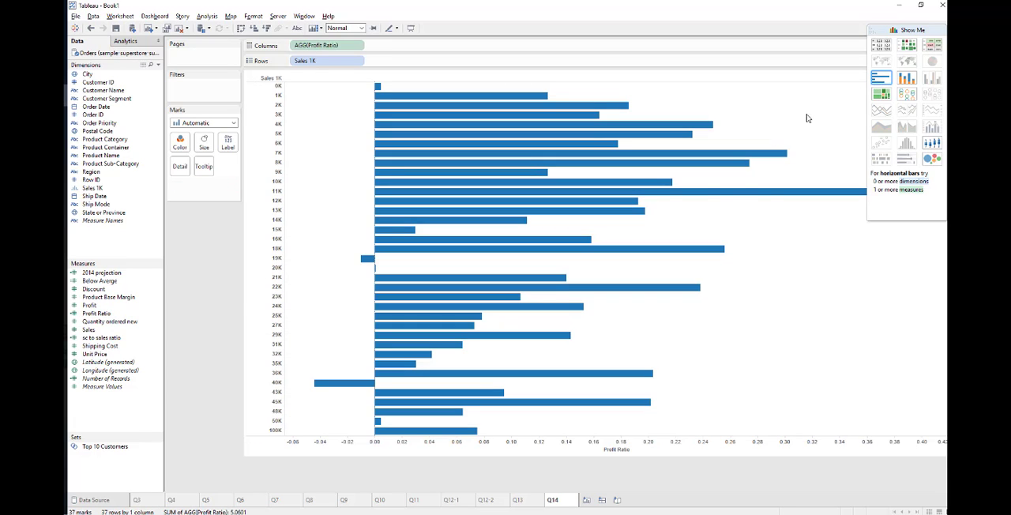
pyautogui.moveTo(705, 191)
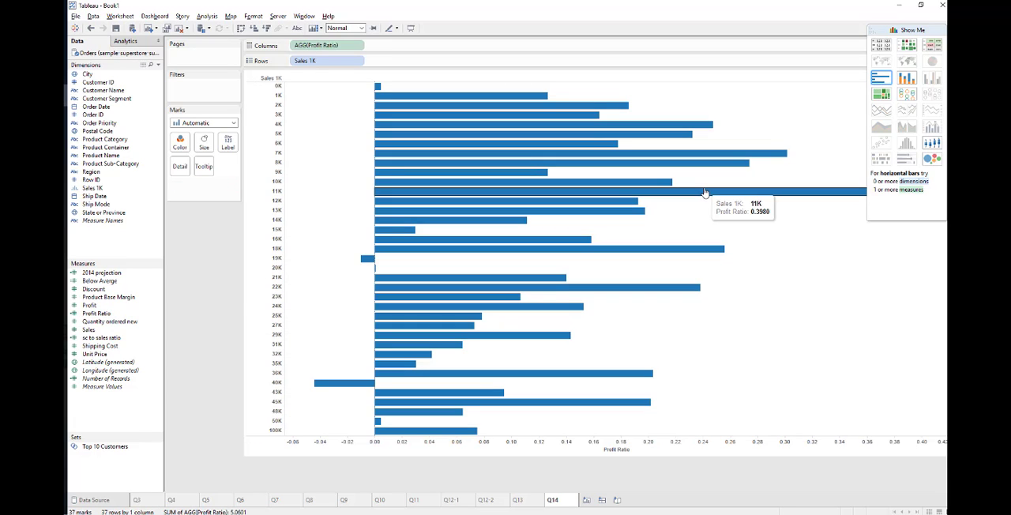
pyautogui.click(918, 29)
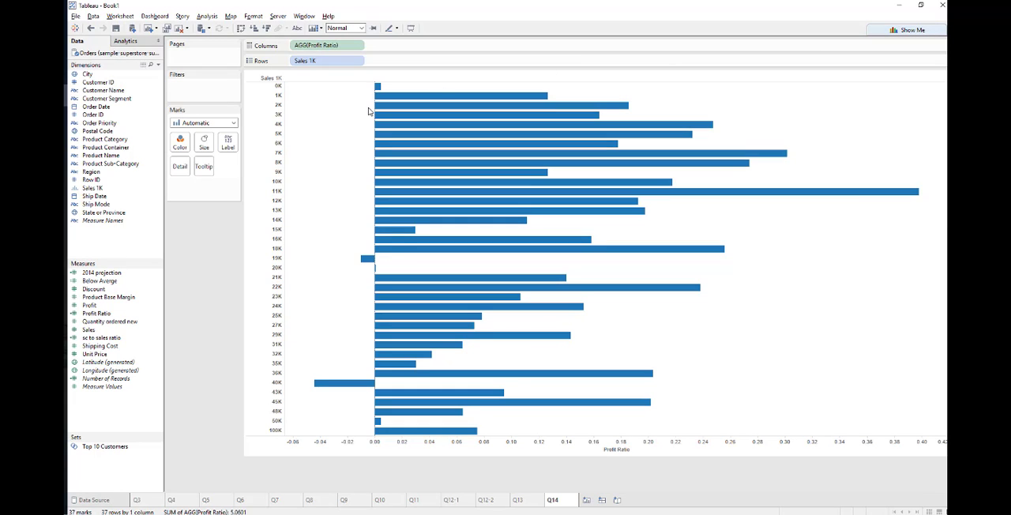
# Highlight the "of more than 25%" condition of question 14 in the PDF guide and return to Tableau
pyautogui.hotkey('alt', 'Tab')
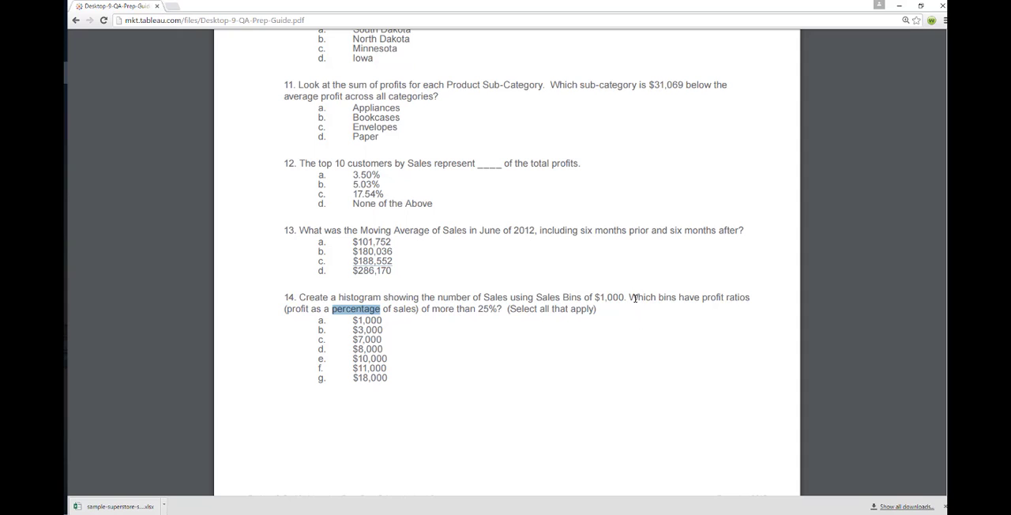
pyautogui.moveTo(421, 308); pyautogui.dragTo(504, 310)
pyautogui.hotkey('alt', 'Tab')
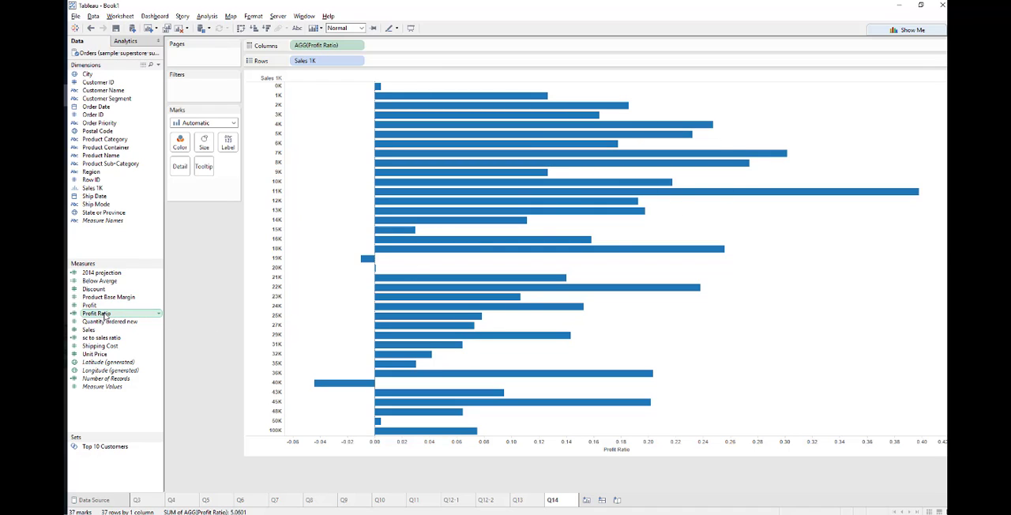
# Filter the chart by Profit Ratio, using a range of values with a minimum of 0.25
pyautogui.moveTo(105, 313); pyautogui.dragTo(195, 94)
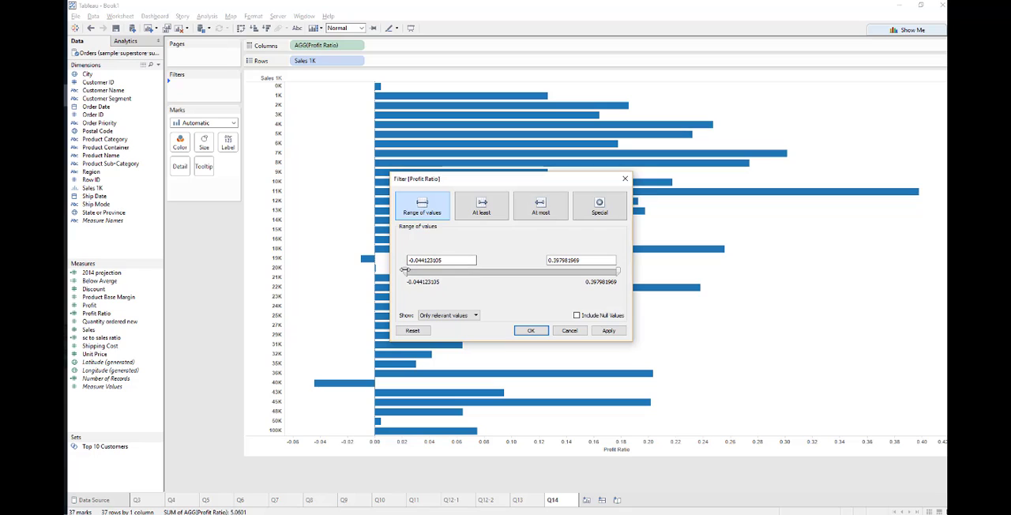
pyautogui.moveTo(404, 270); pyautogui.dragTo(468, 270)
pyautogui.write('0.')
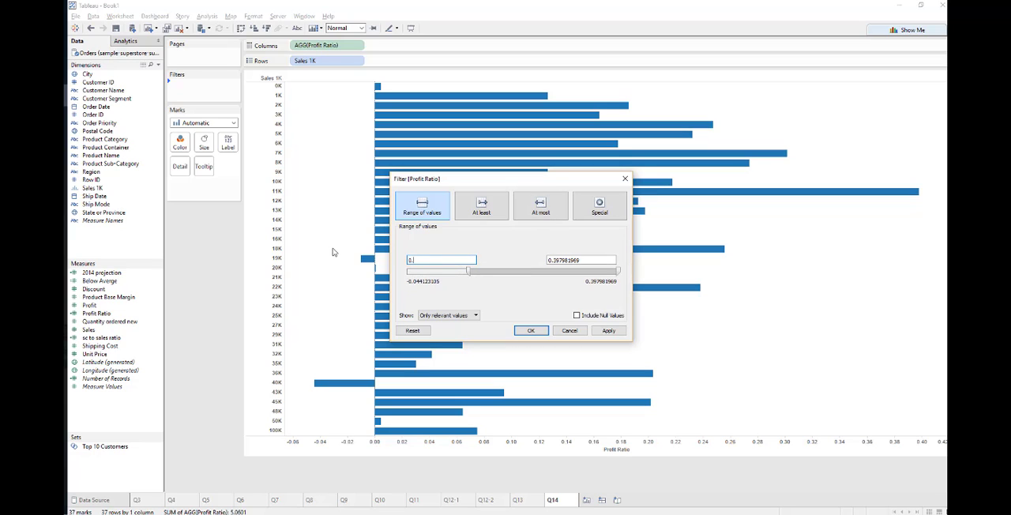
pyautogui.write('25')
pyautogui.click(610, 330)
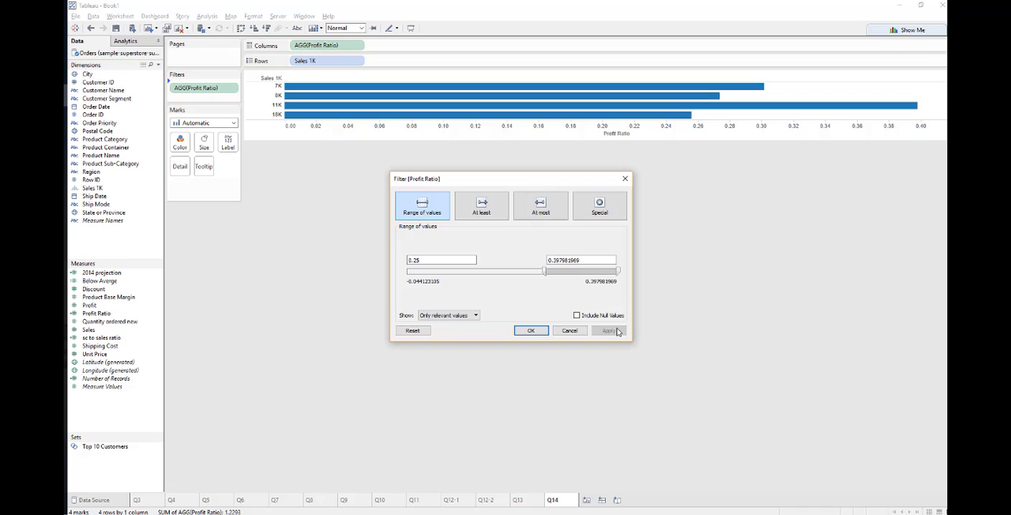
pyautogui.click(530, 330)
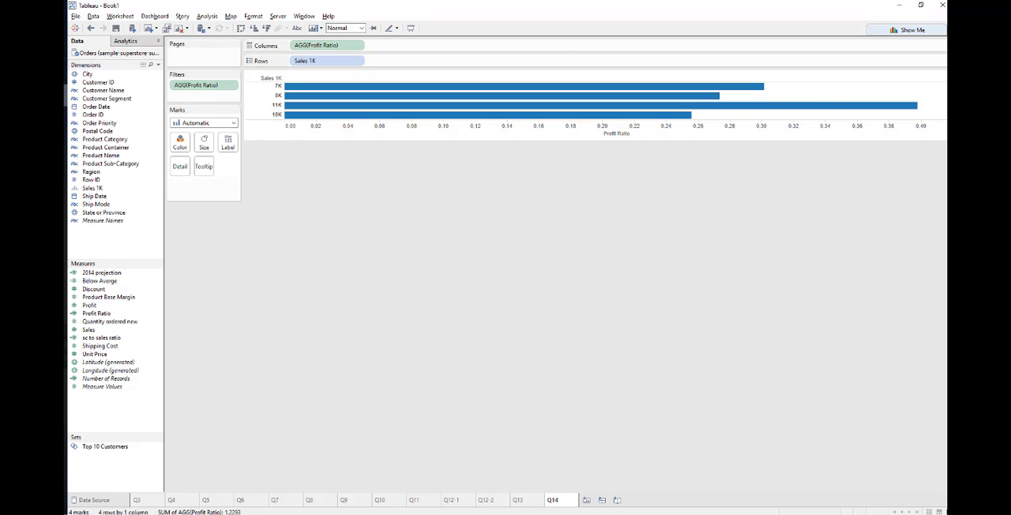
# Highlight $7,000, $8,000, $11,000 and $18,000 as the answers to question 14 in the PDF guide, and return to Tableau
pyautogui.hotkey('alt', 'Tab')
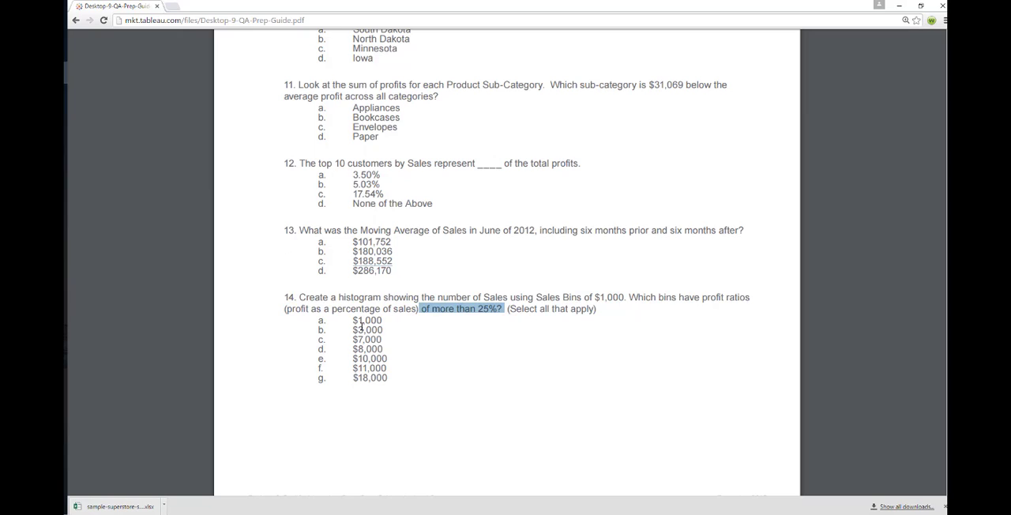
pyautogui.doubleClick(365, 338)
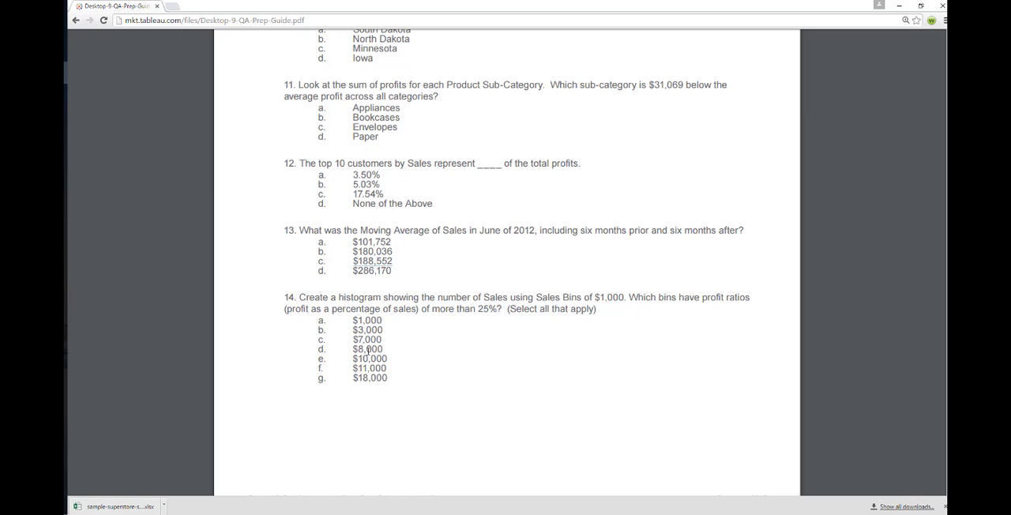
pyautogui.doubleClick(368, 349)
pyautogui.doubleClick(371, 368)
pyautogui.doubleClick(375, 379)
pyautogui.moveTo(349, 337); pyautogui.dragTo(408, 346)
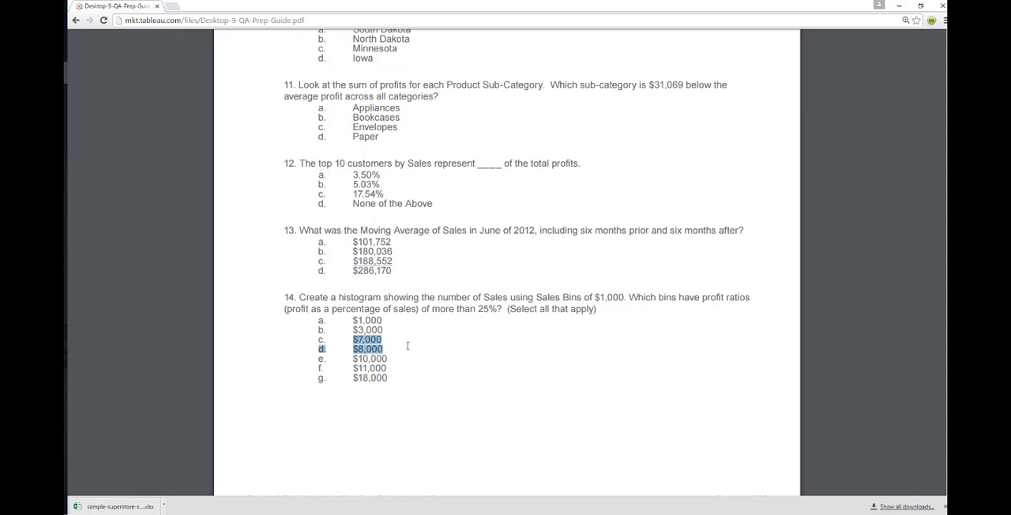
pyautogui.moveTo(350, 368); pyautogui.dragTo(400, 378)
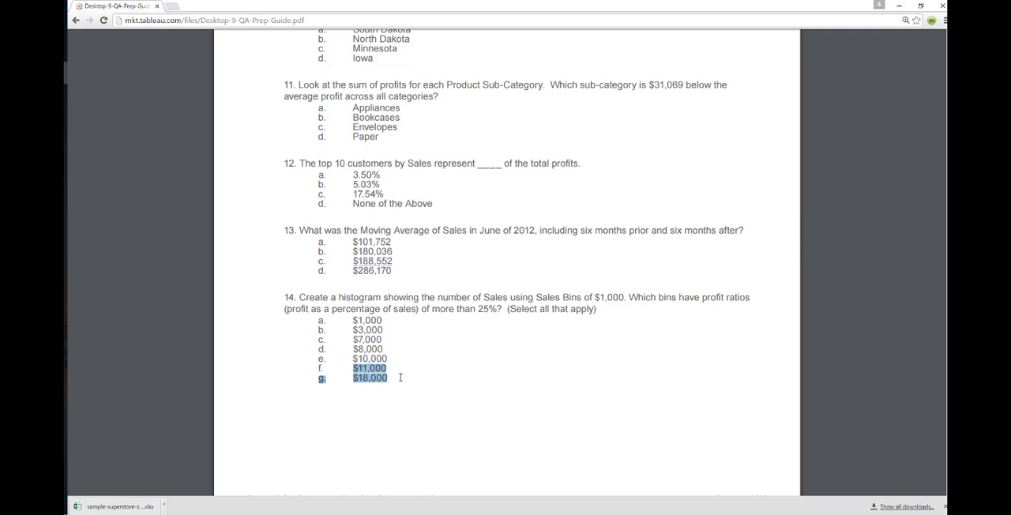
pyautogui.hotkey('alt', 'Tab')
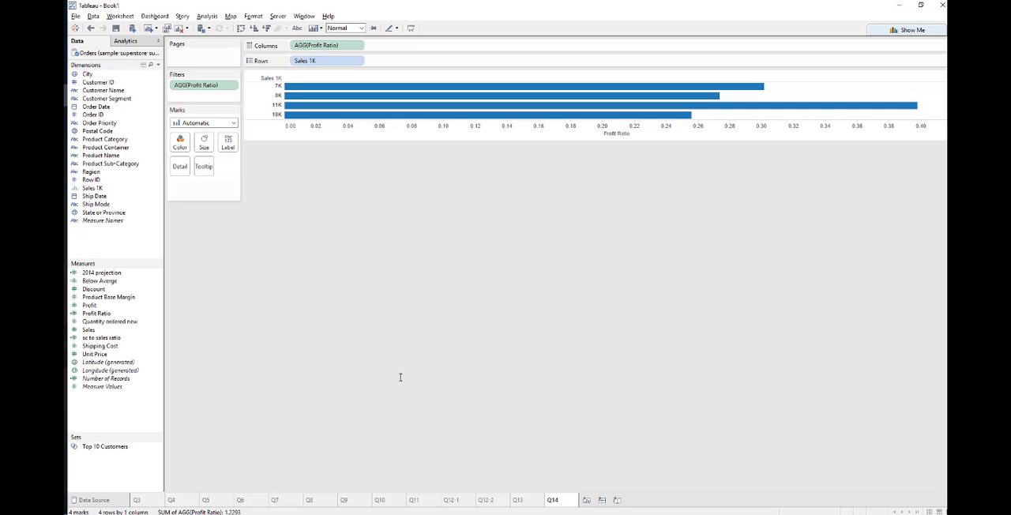